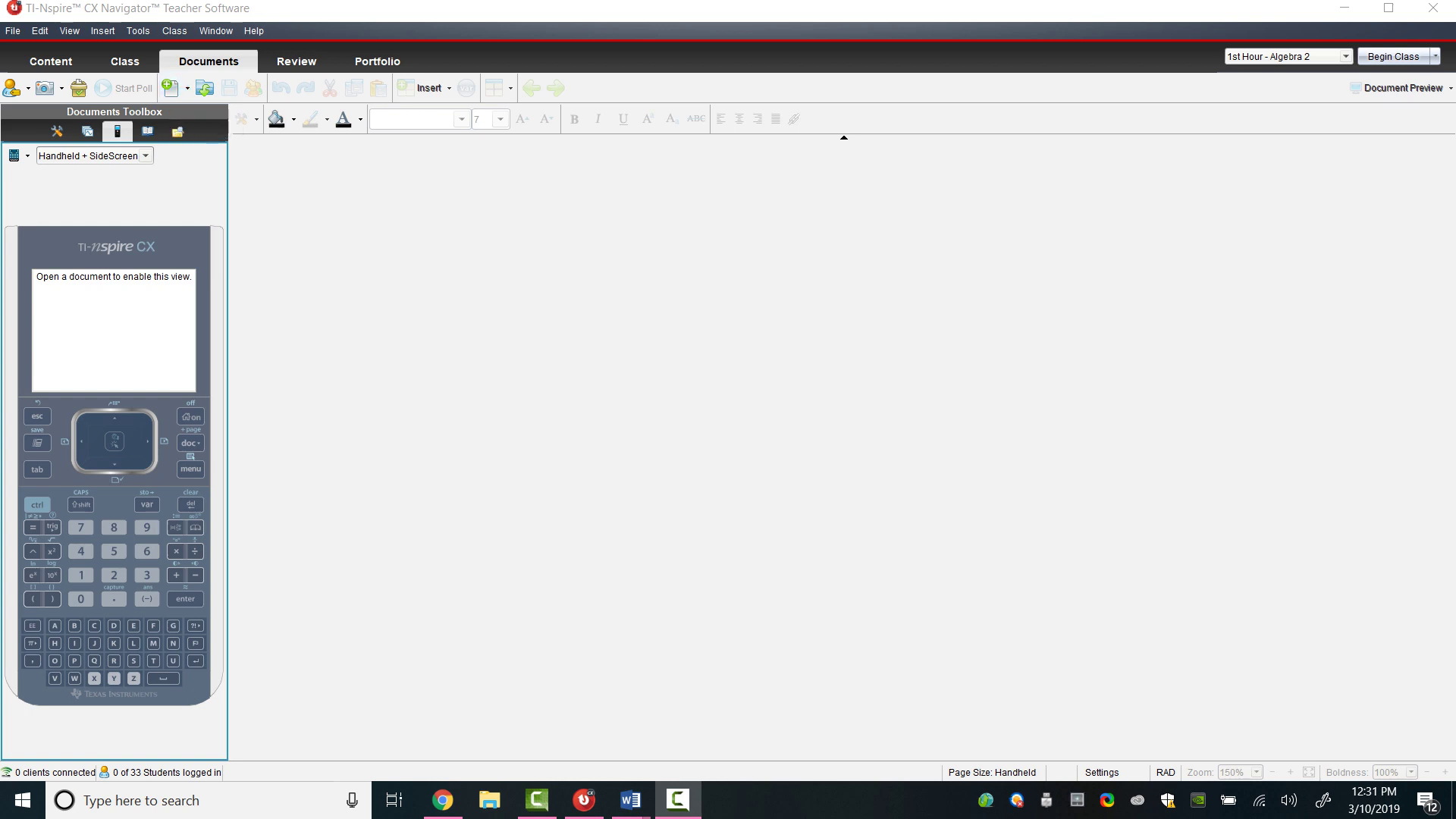
Step: Create a new TI-Nspire document with handheld page size and add a Notes page
left_click(188, 88)
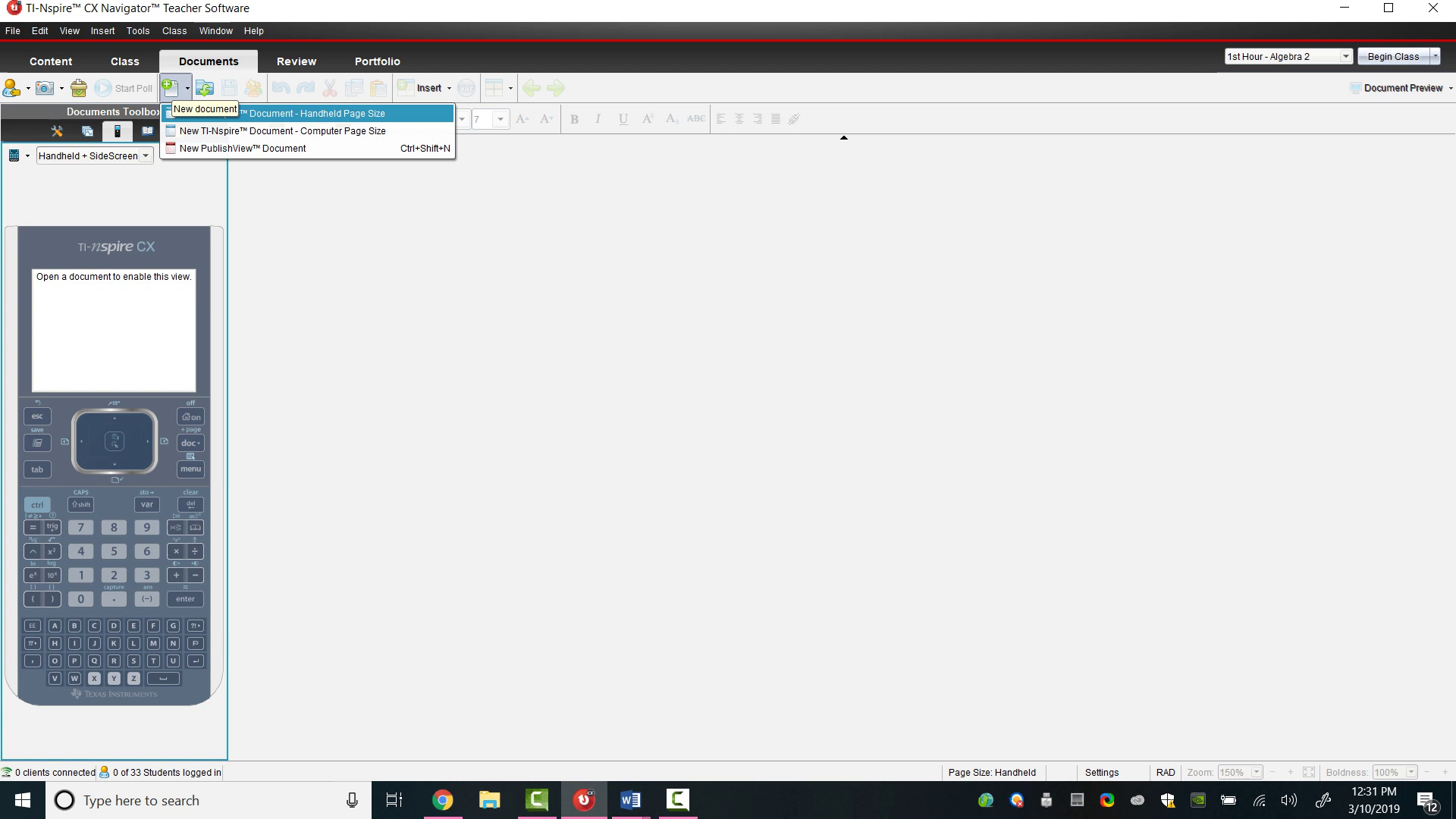
key("Down")
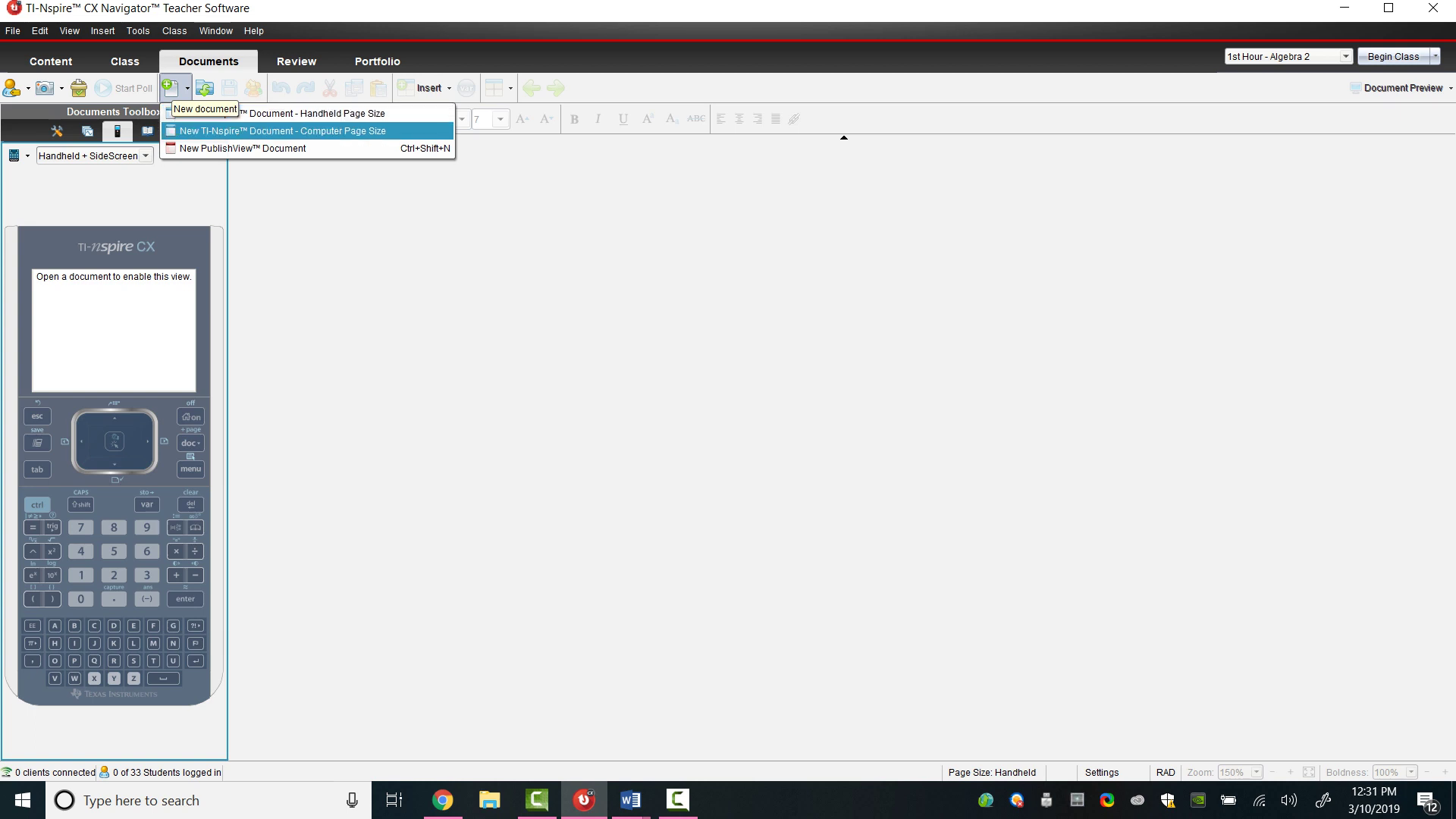
key("Up")
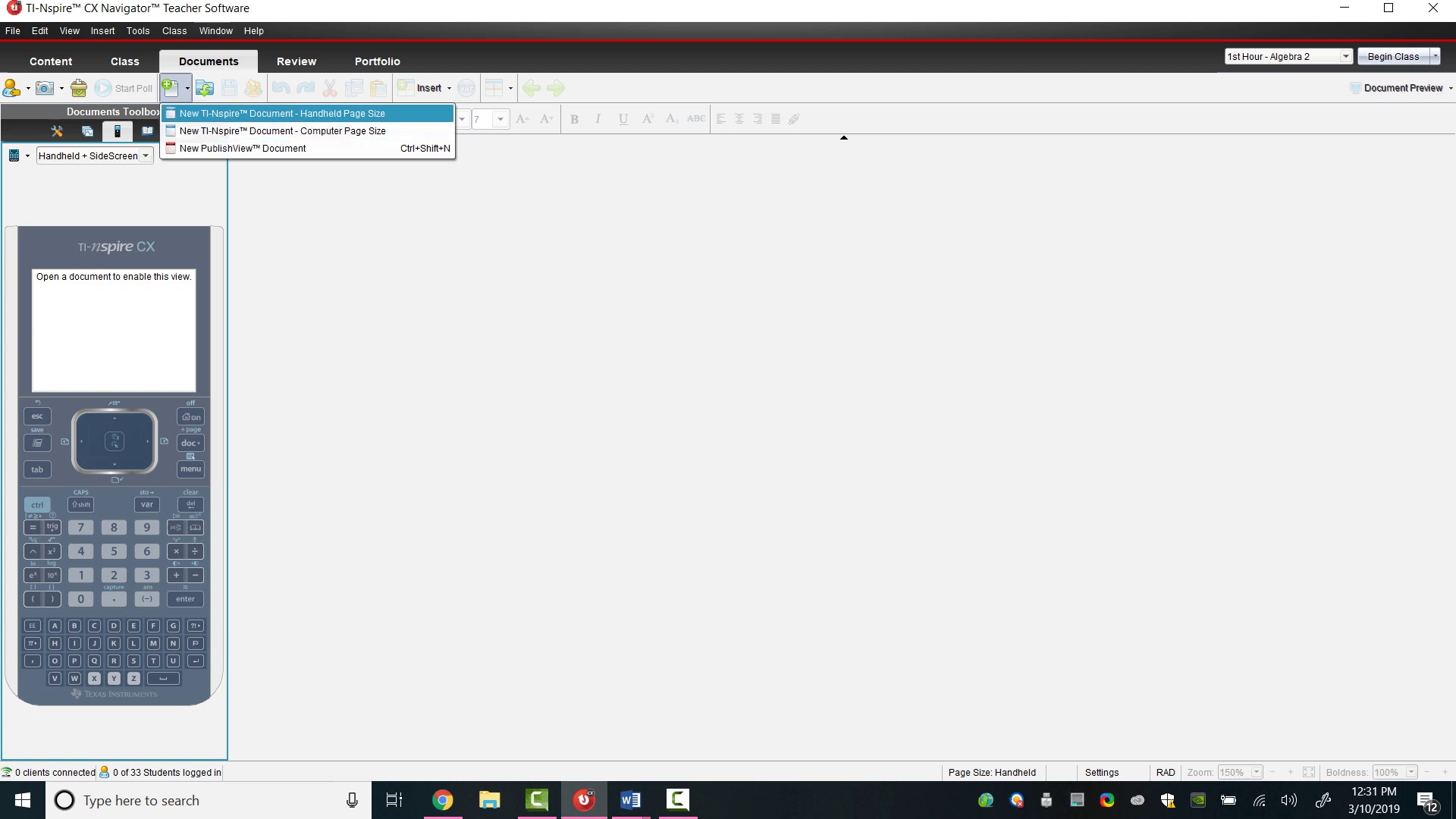
key("Return")
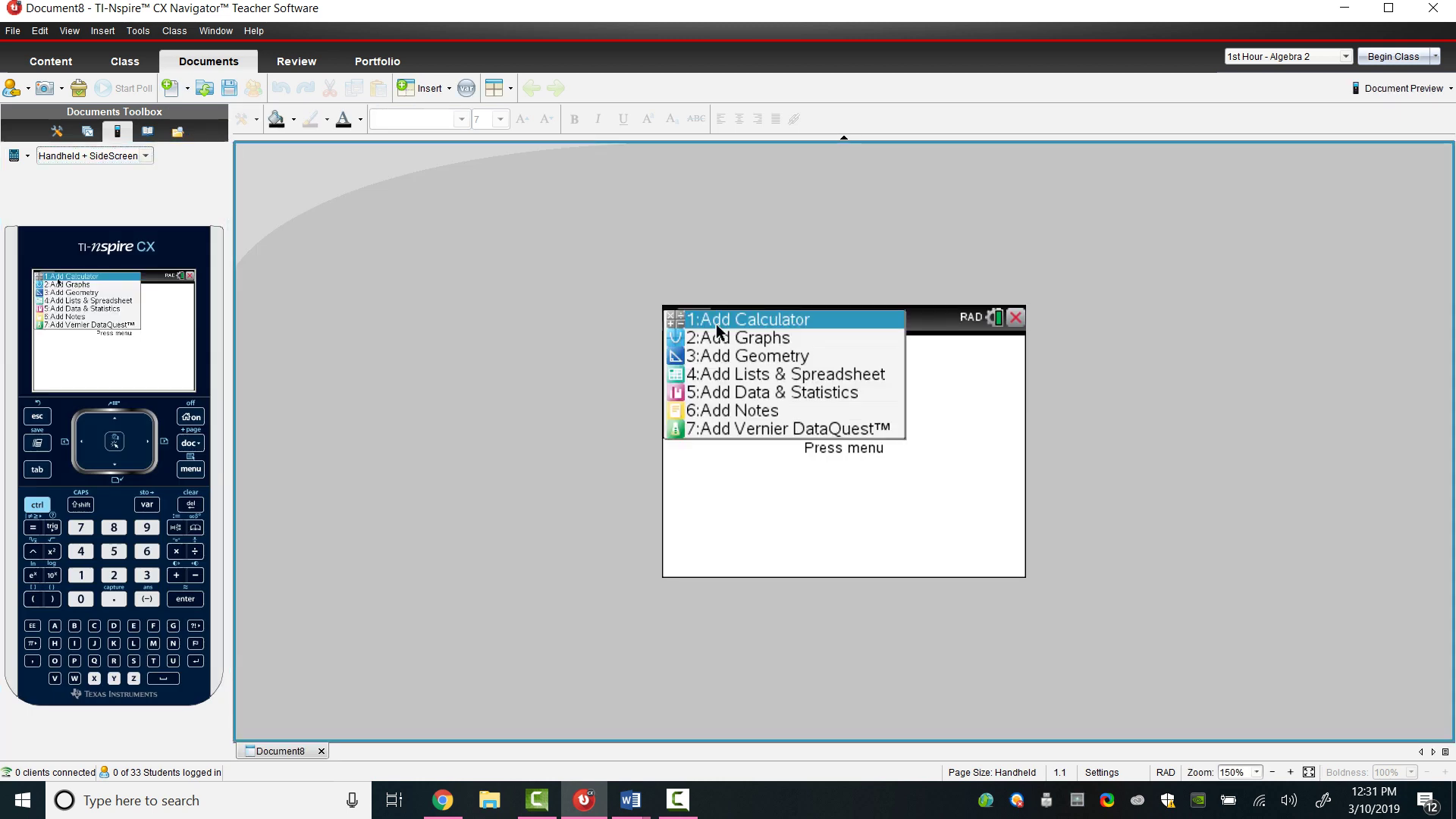
left_click(732, 413)
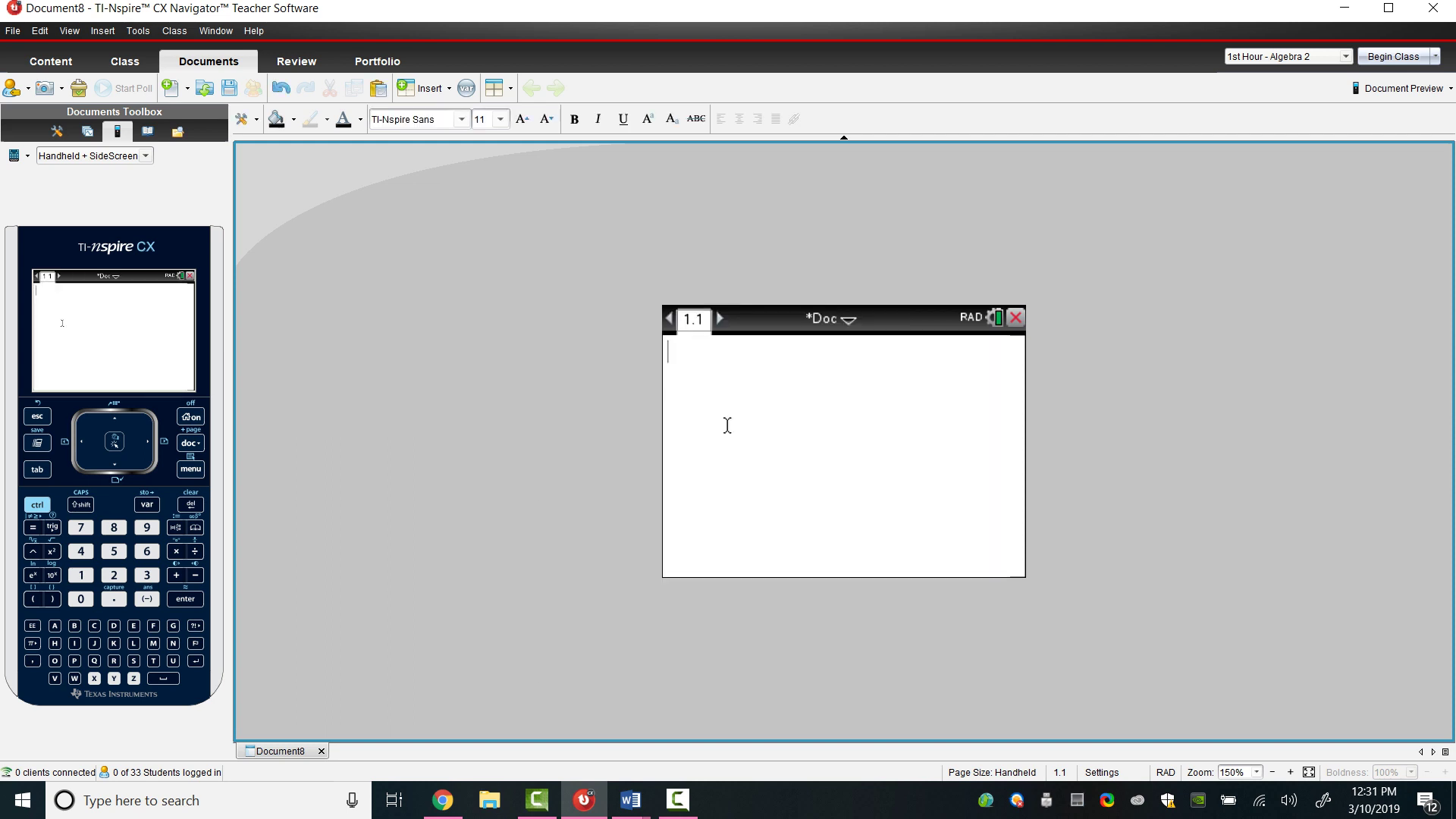
Step: Enter the title "Probability Quiz 12.1-12.3" on the Notes page
type("Probabili")
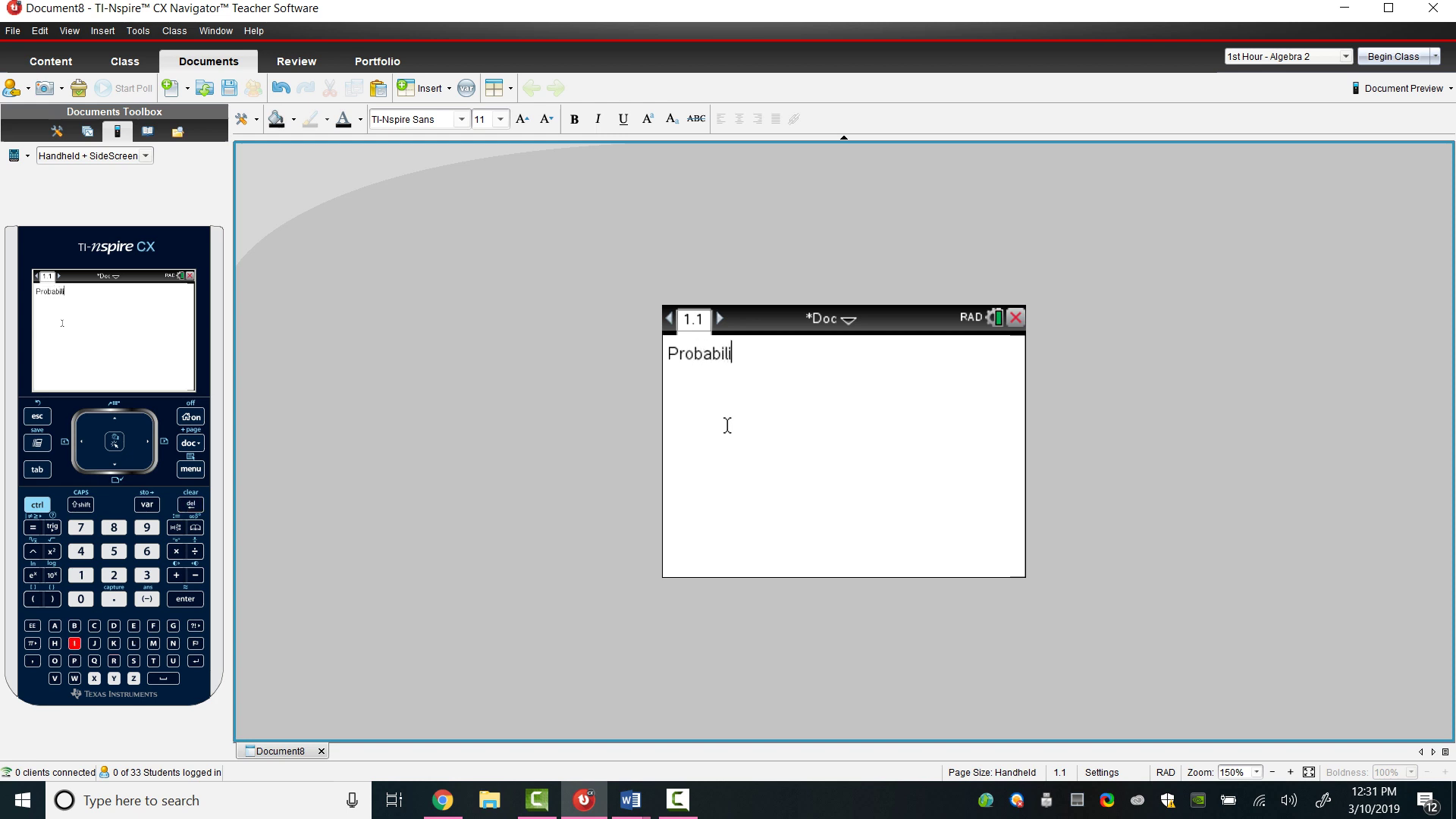
type("ty Quiz 12.1")
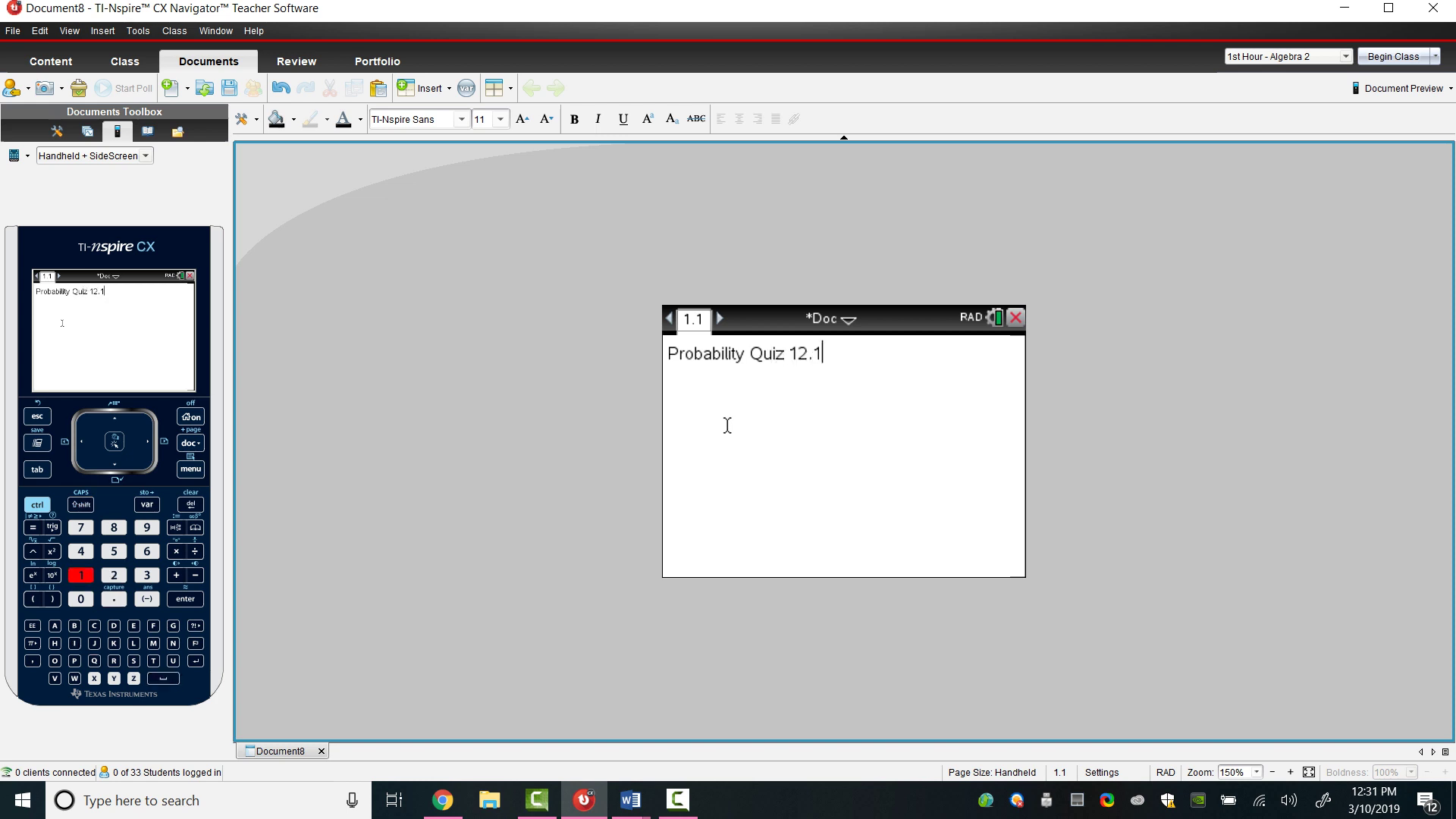
type("-12.3")
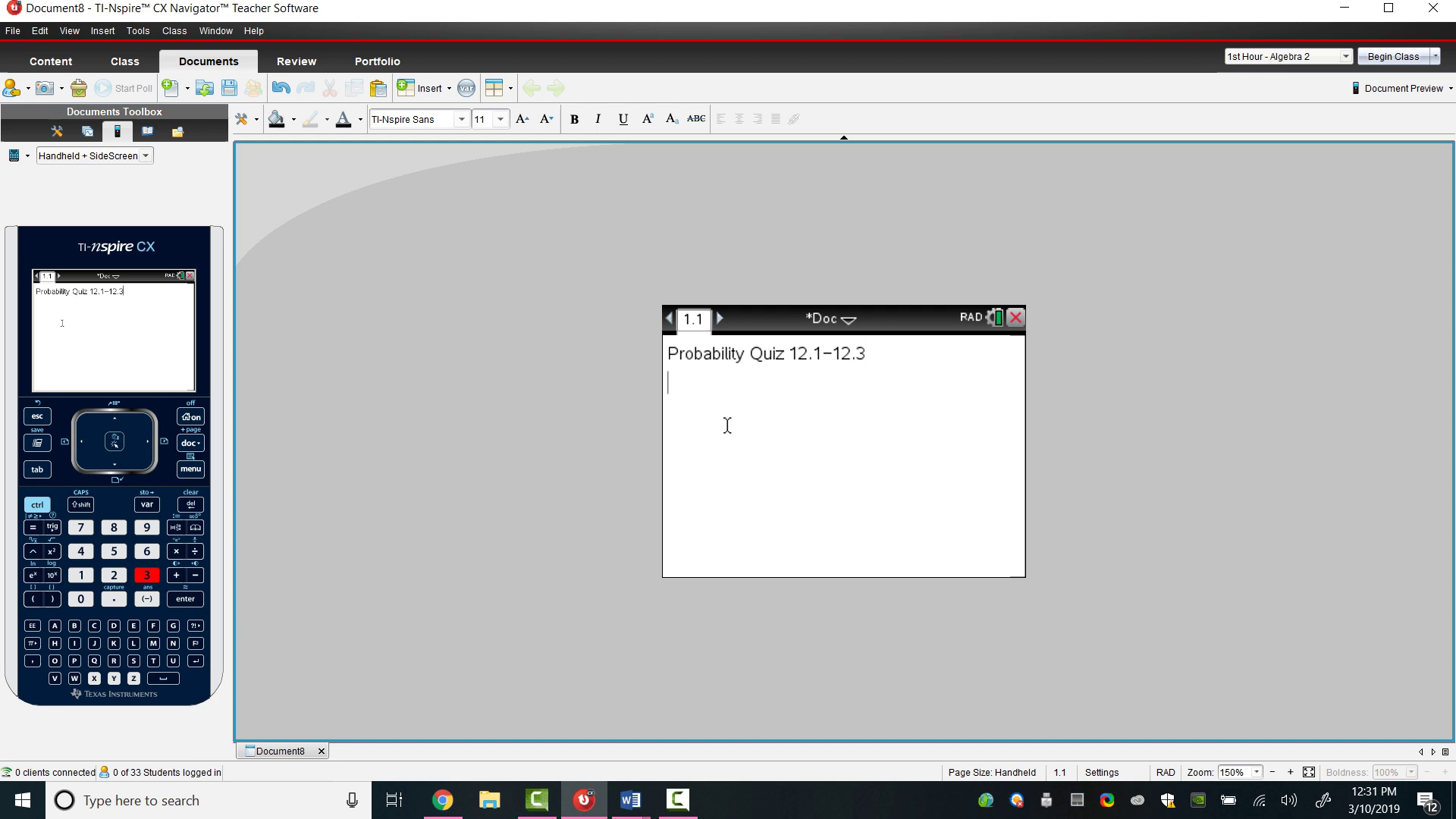
Step: Below the title, after a blank line, write "Please pick the post quiz worksheet when finished with your quiz."
key("Return")
type("Please ")
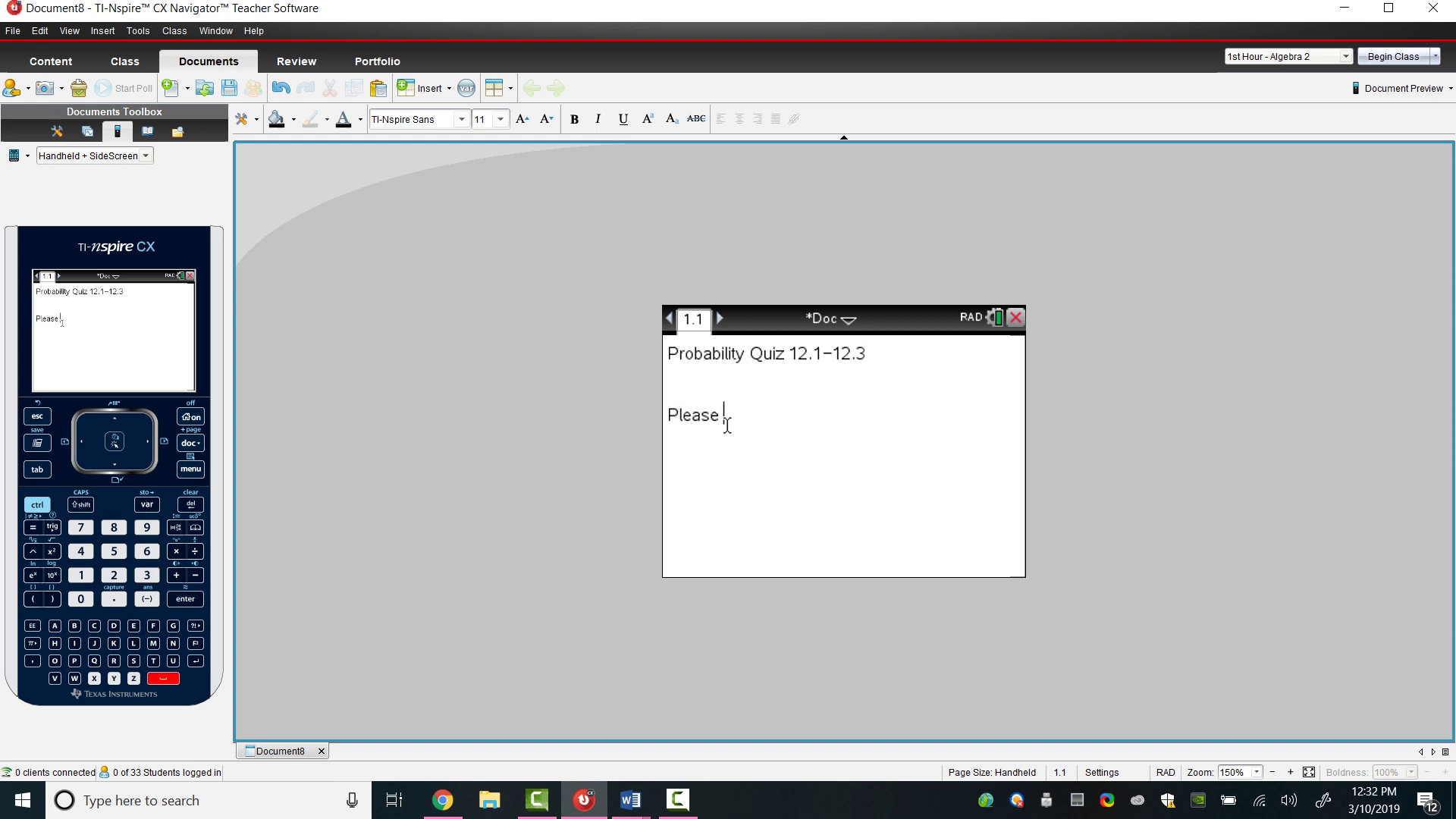
type("pick the post quiz q")
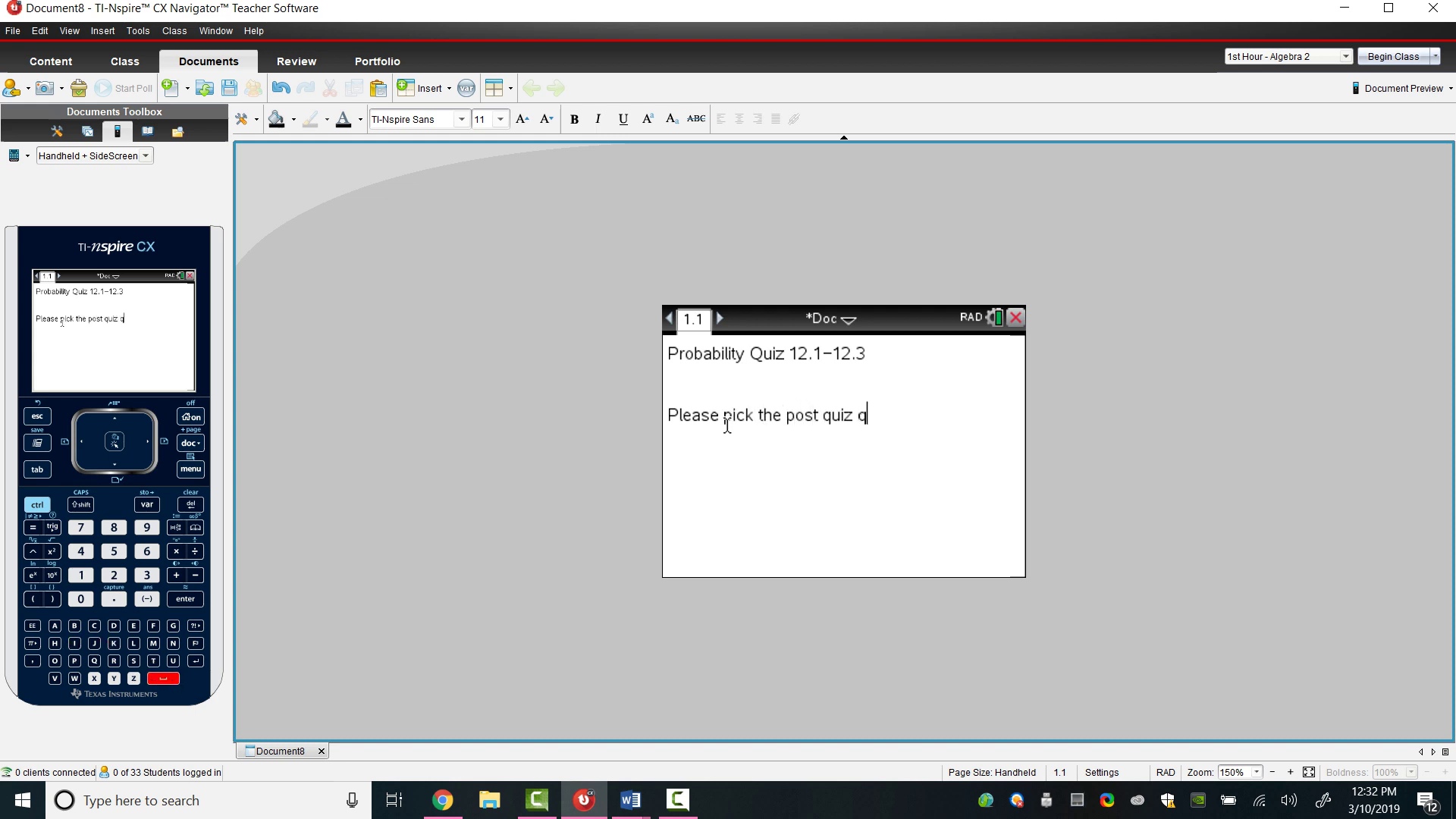
key("BackSpace")
type("workshe")
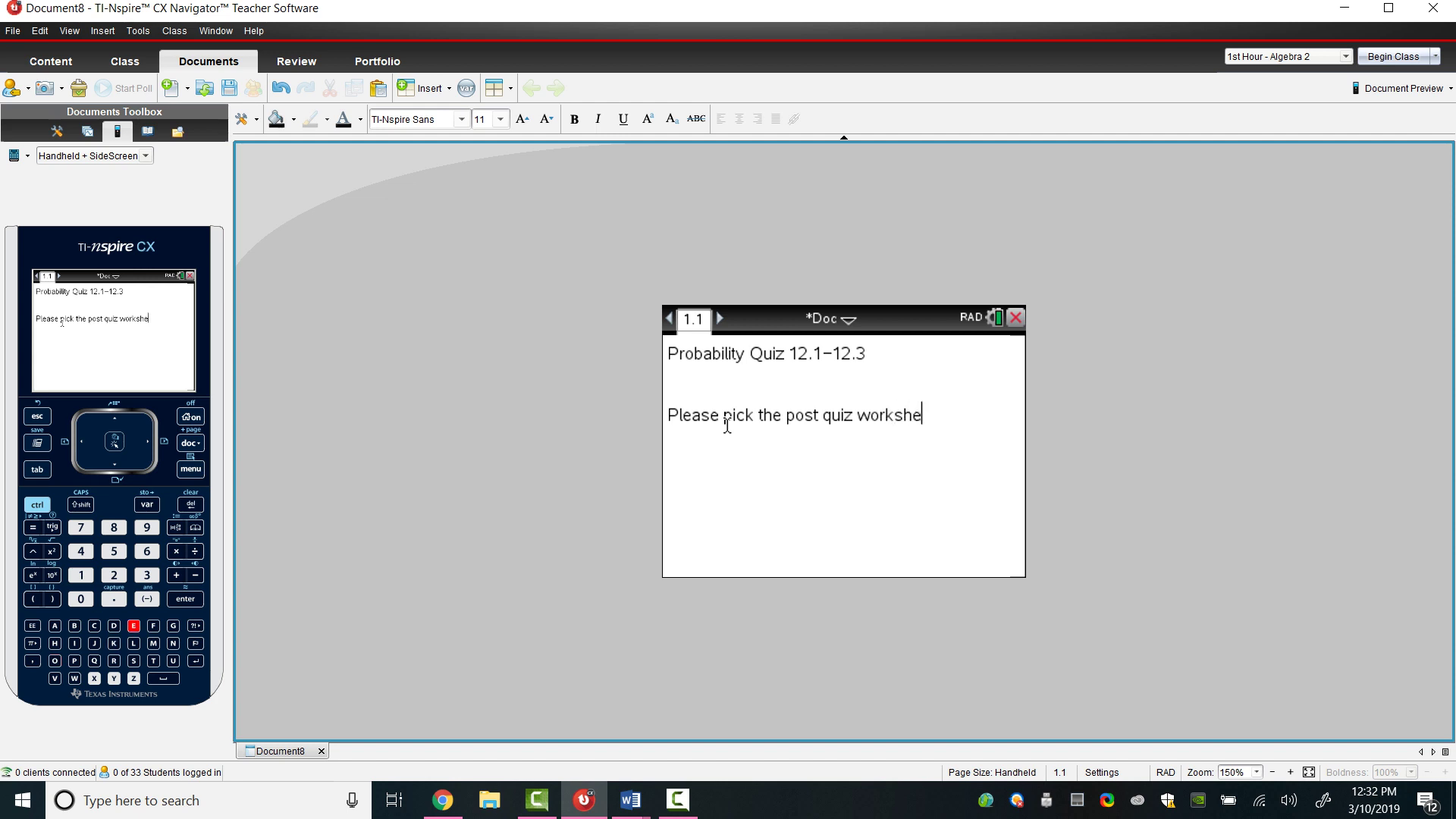
type("et when ")
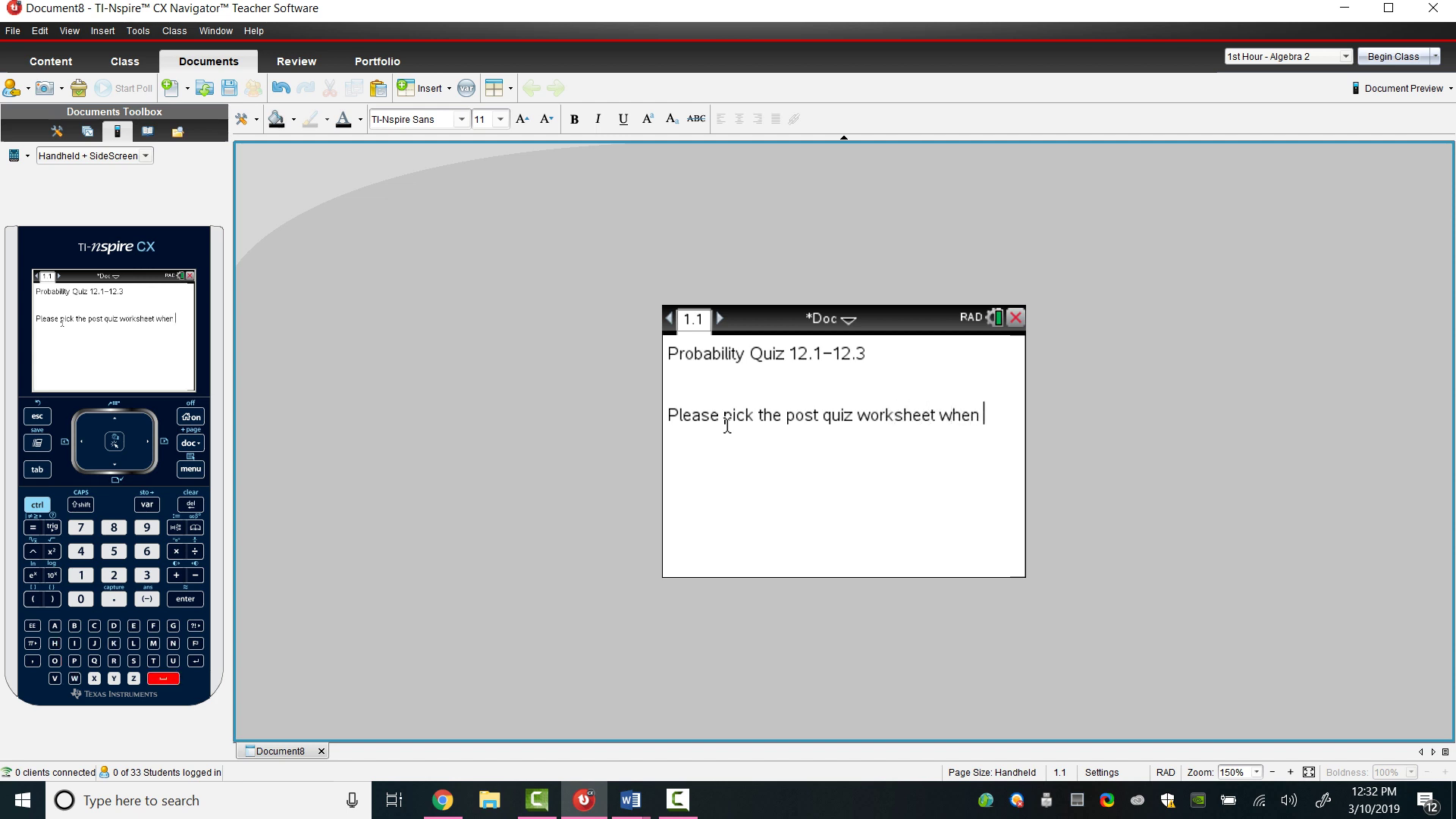
type("you")
key("BackSpace")
key("BackSpace")
key("BackSpace")
type("finished wit")
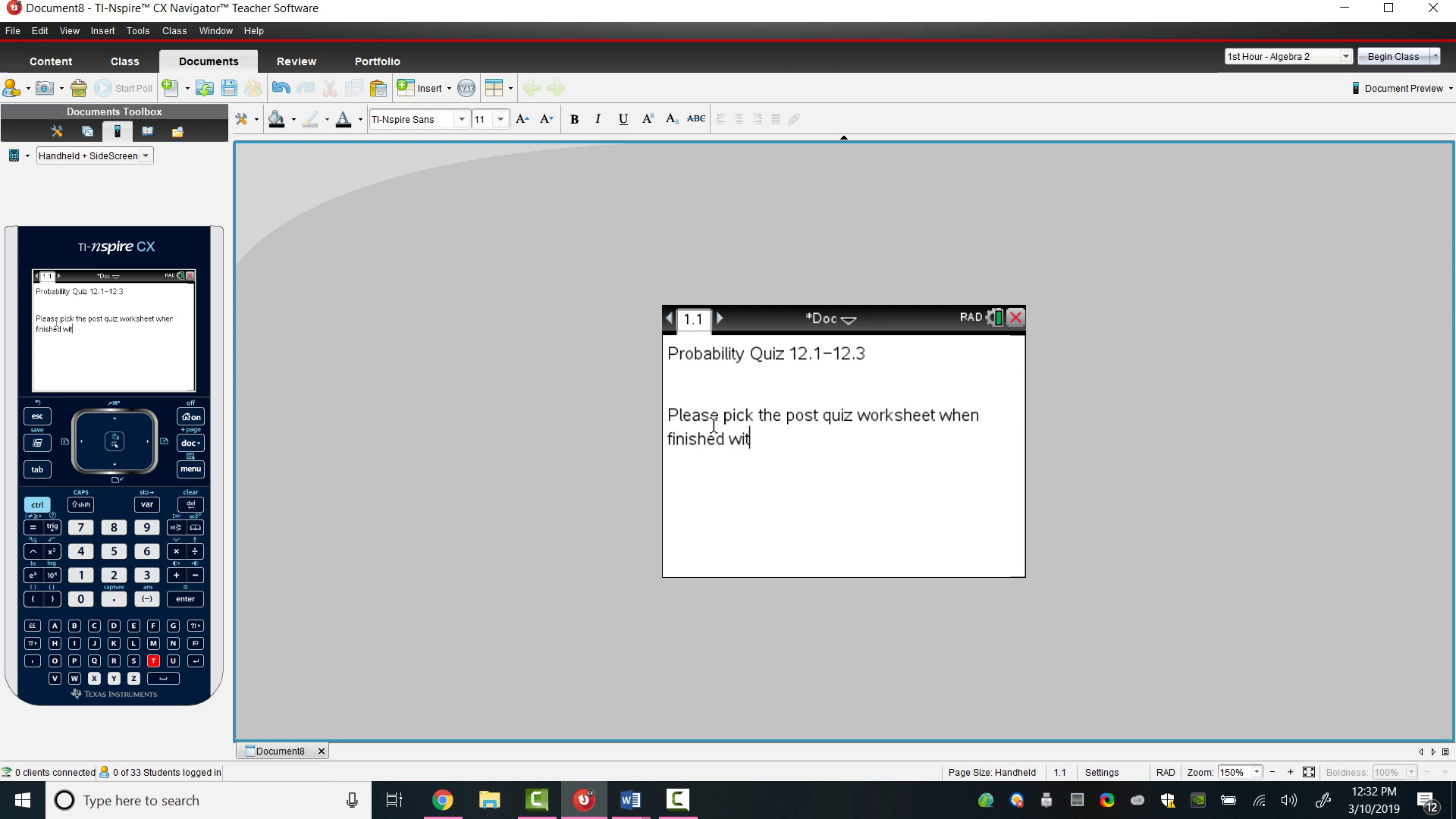
type("h your quiz.")
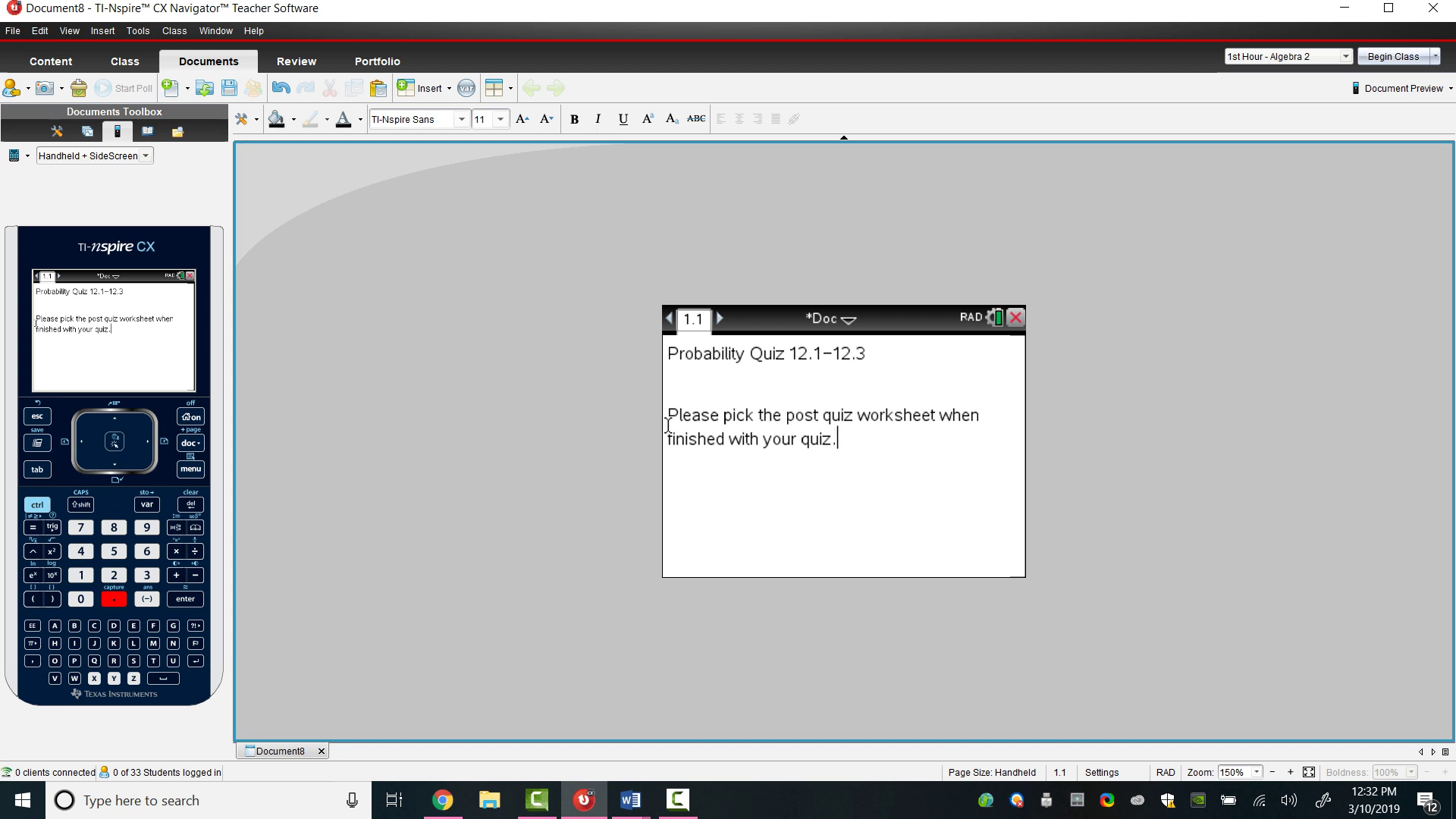
Step: Insert an Open Response question of type Explanation on a new page
left_click(425, 88)
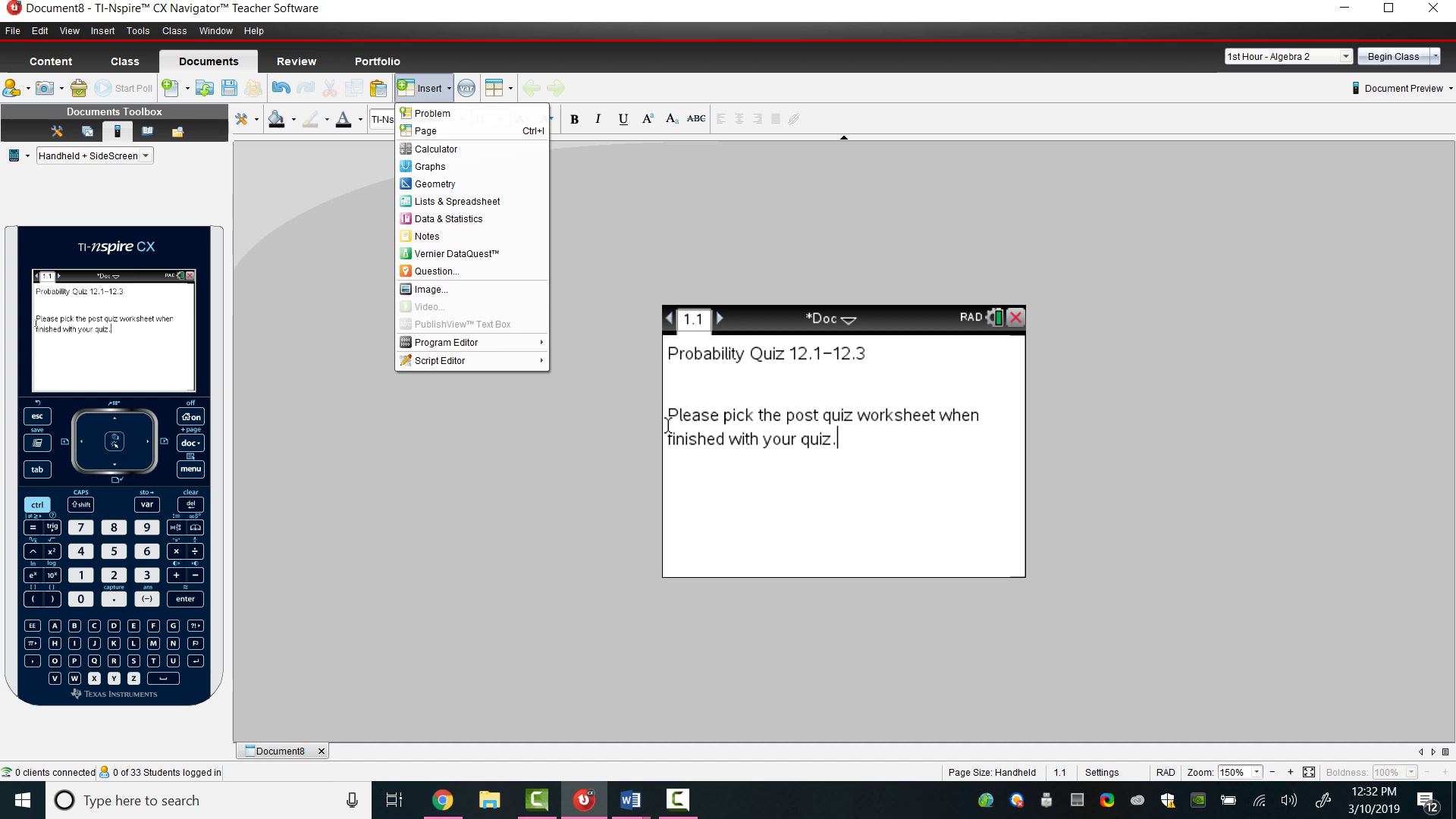
key("Down")
key("Down")
key("Down")
key("Down")
key("Down")
key("Down")
key("Down")
key("Down")
key("Down")
key("Down")
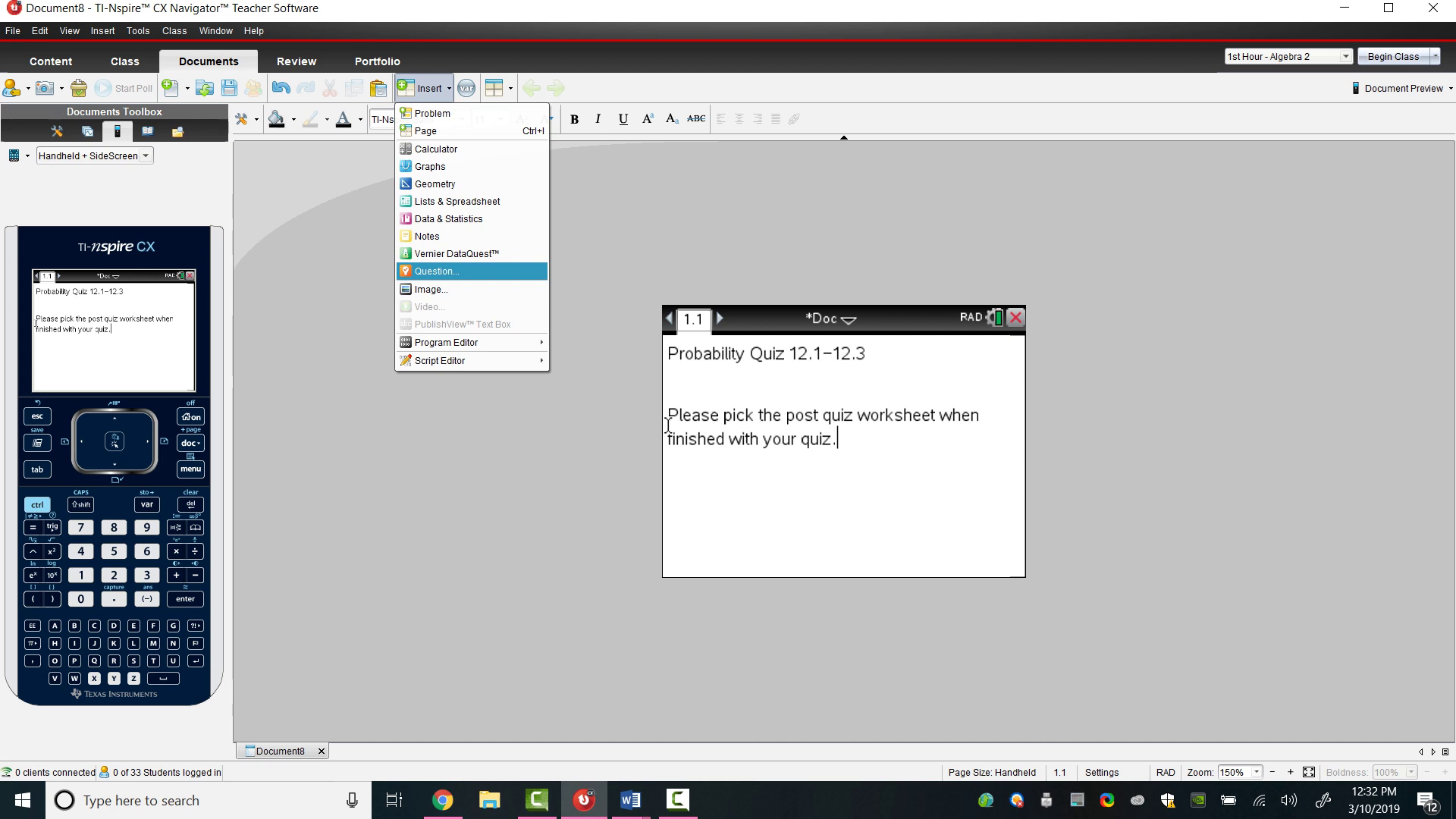
key("Return")
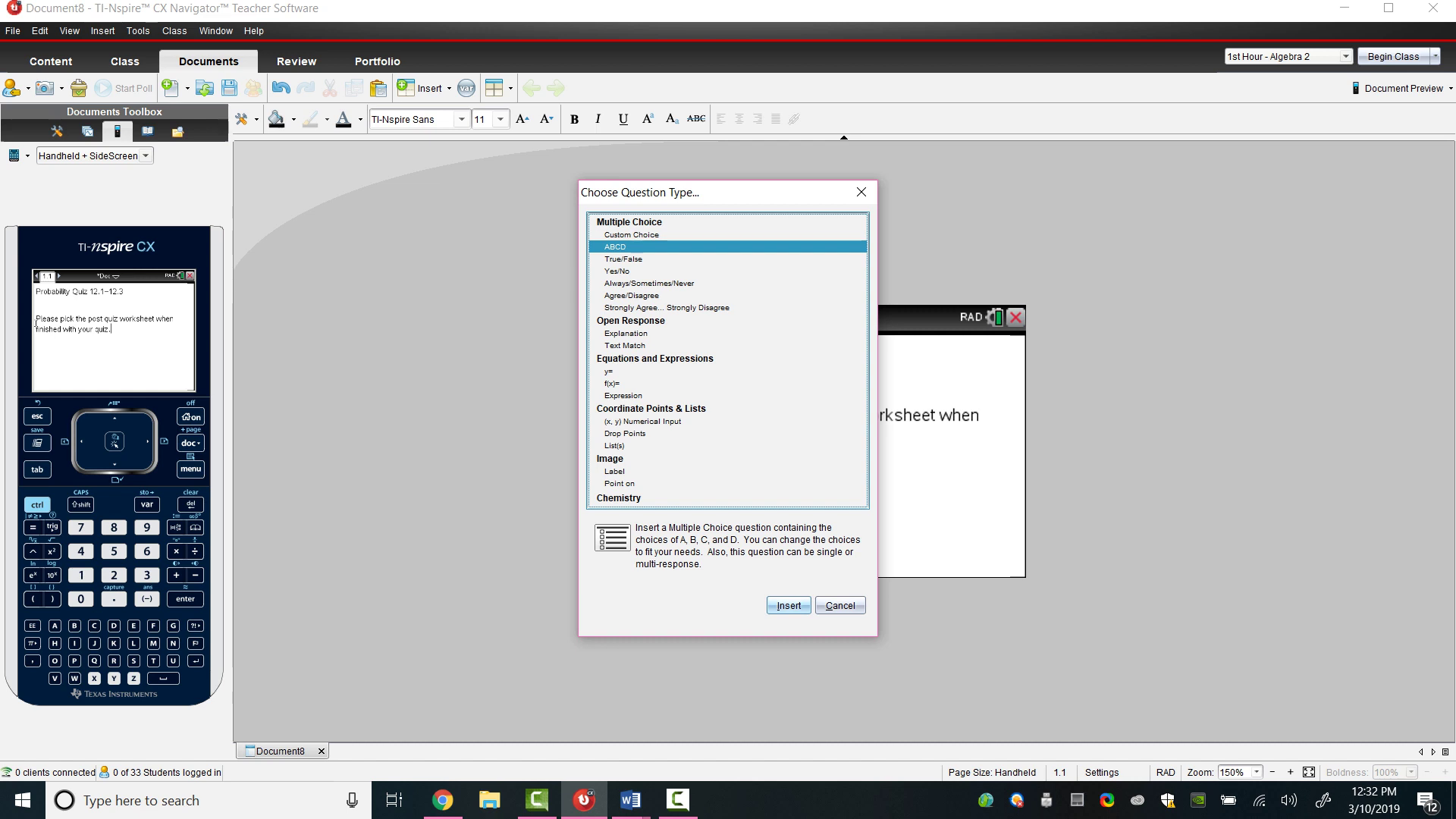
left_click(626, 333)
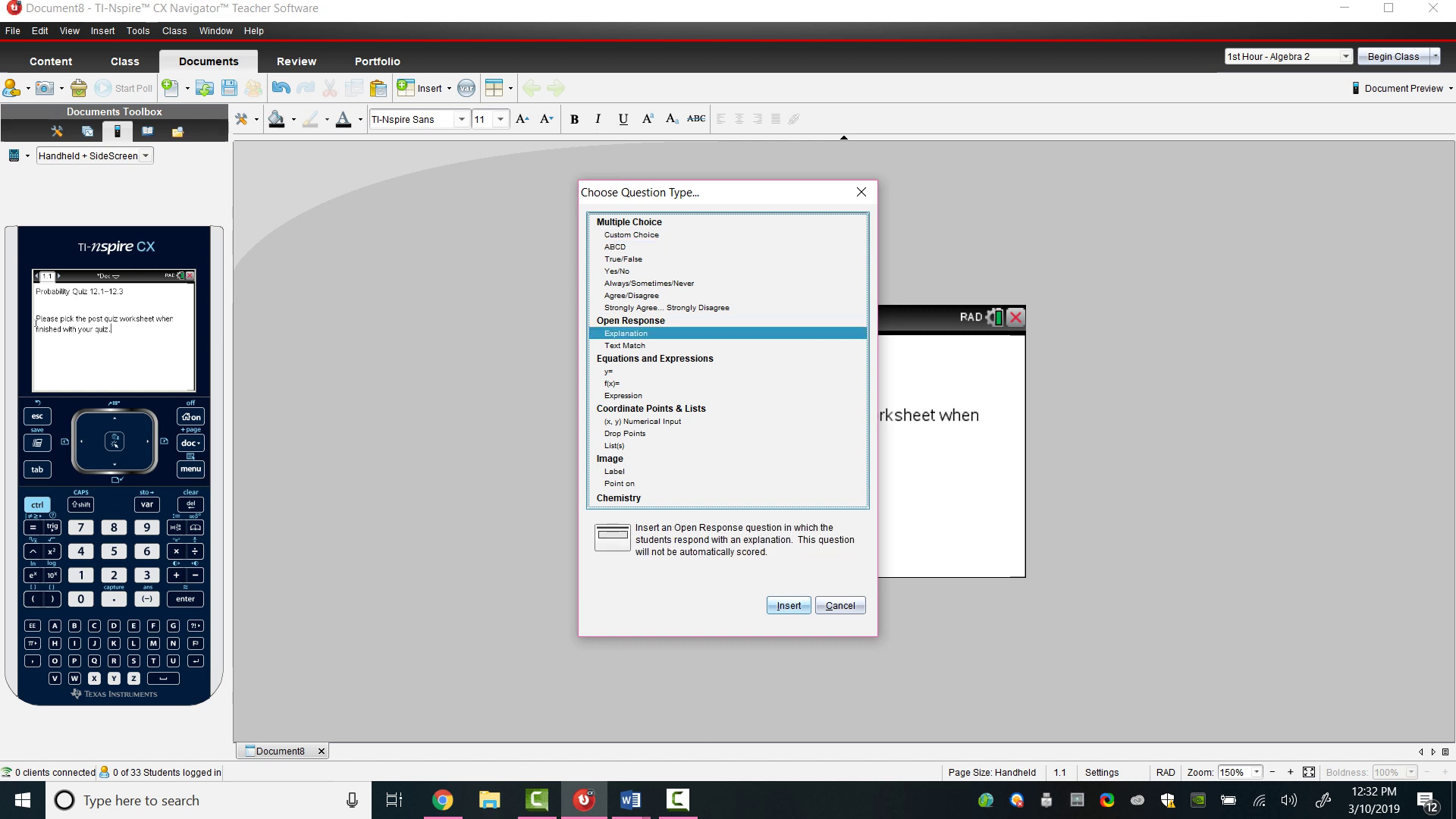
key("Return")
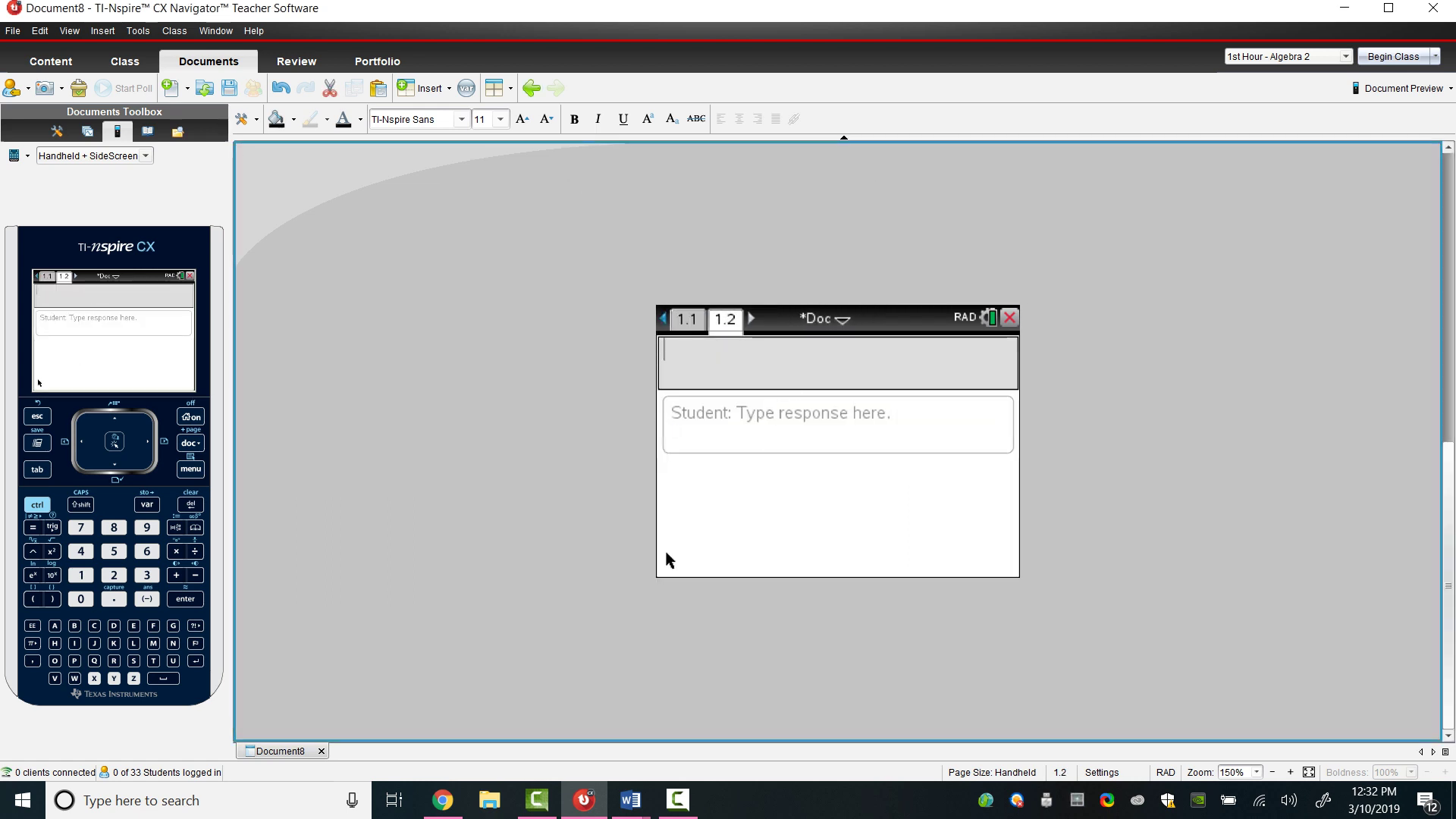
Step: Fill the question box with question 1 about Connecticut license plates, copied from the Algebra 2 Probability Quiz in Word
mouse_move(630, 800)
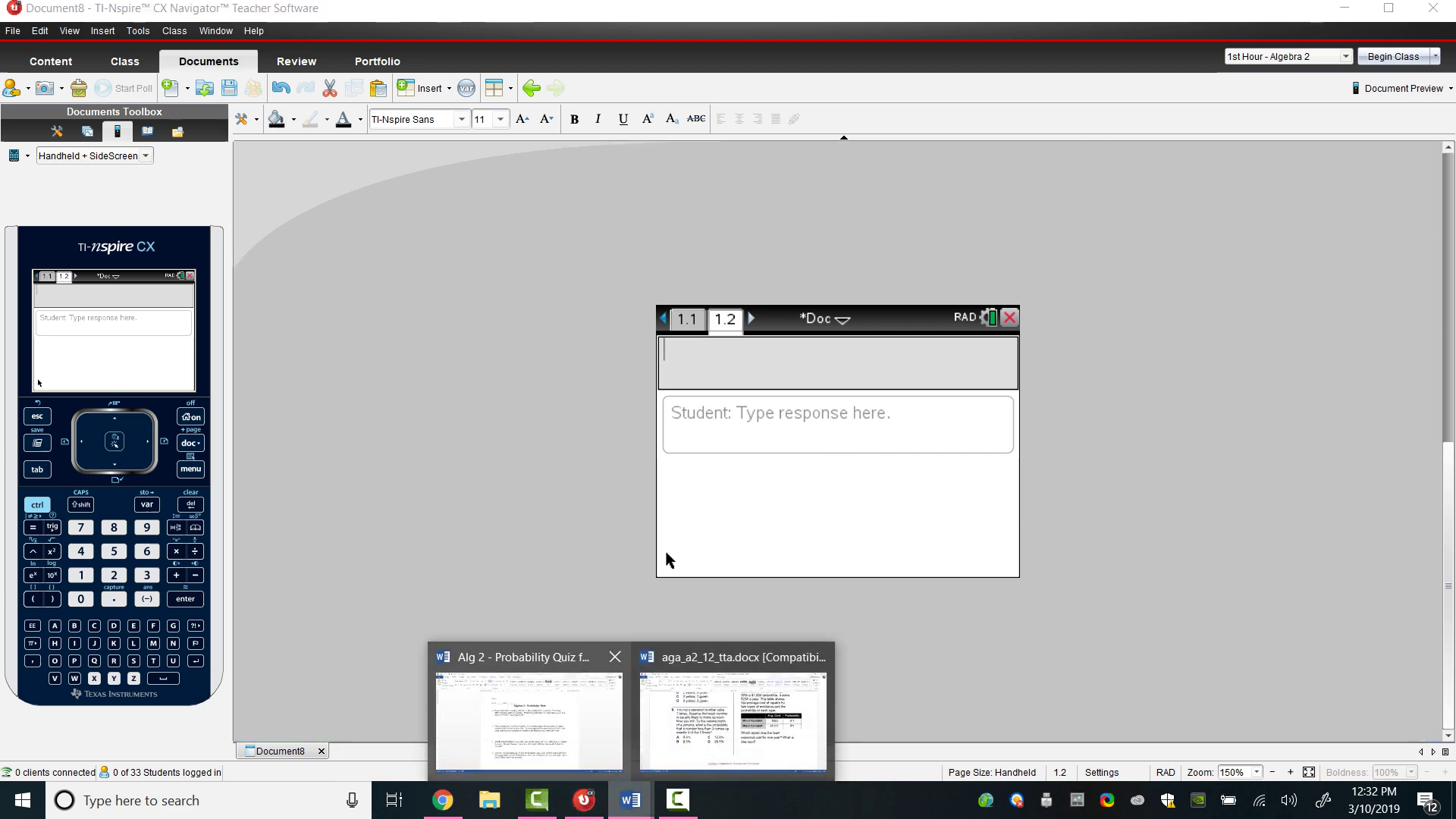
left_click(531, 721)
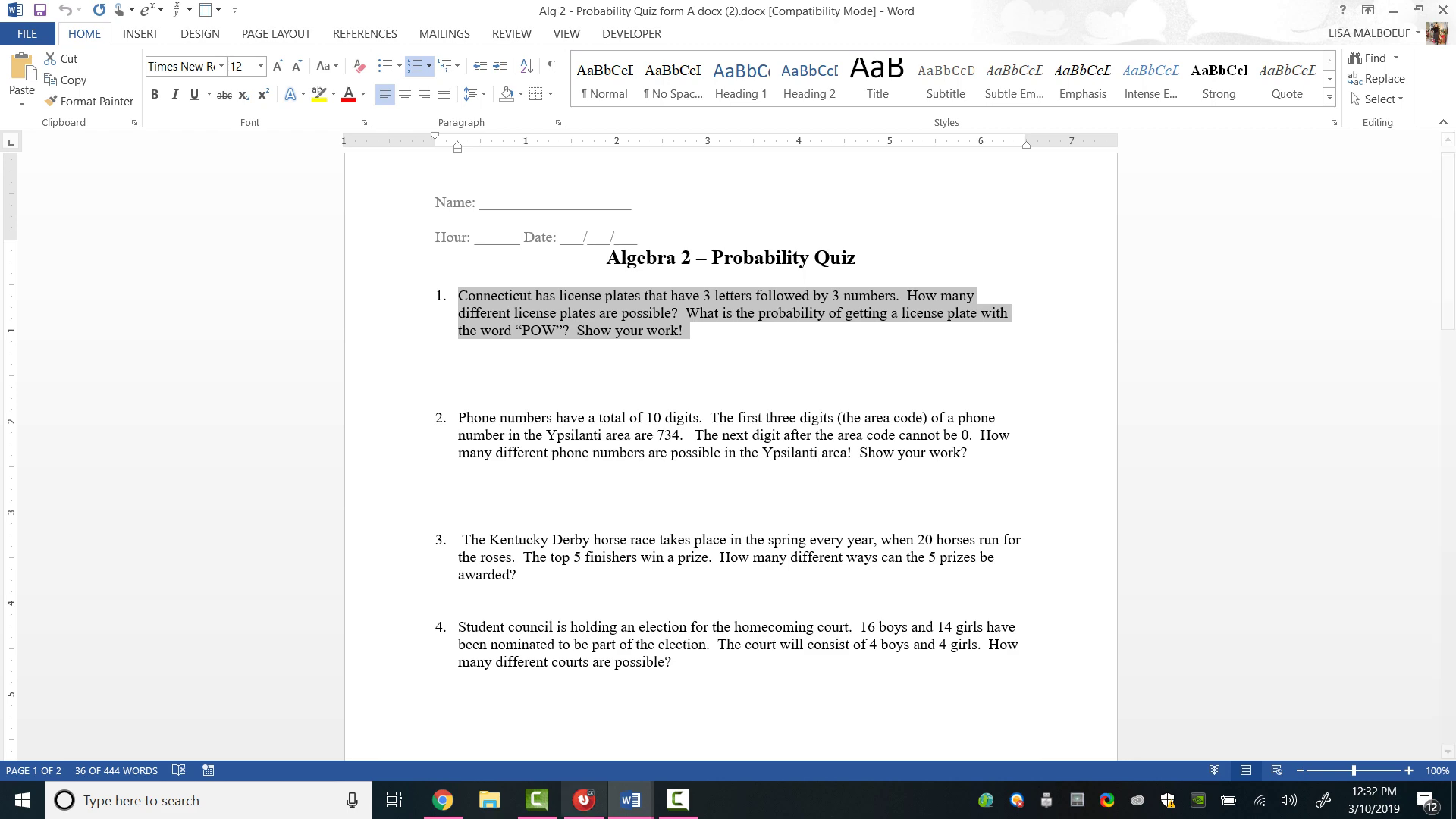
left_click(584, 800)
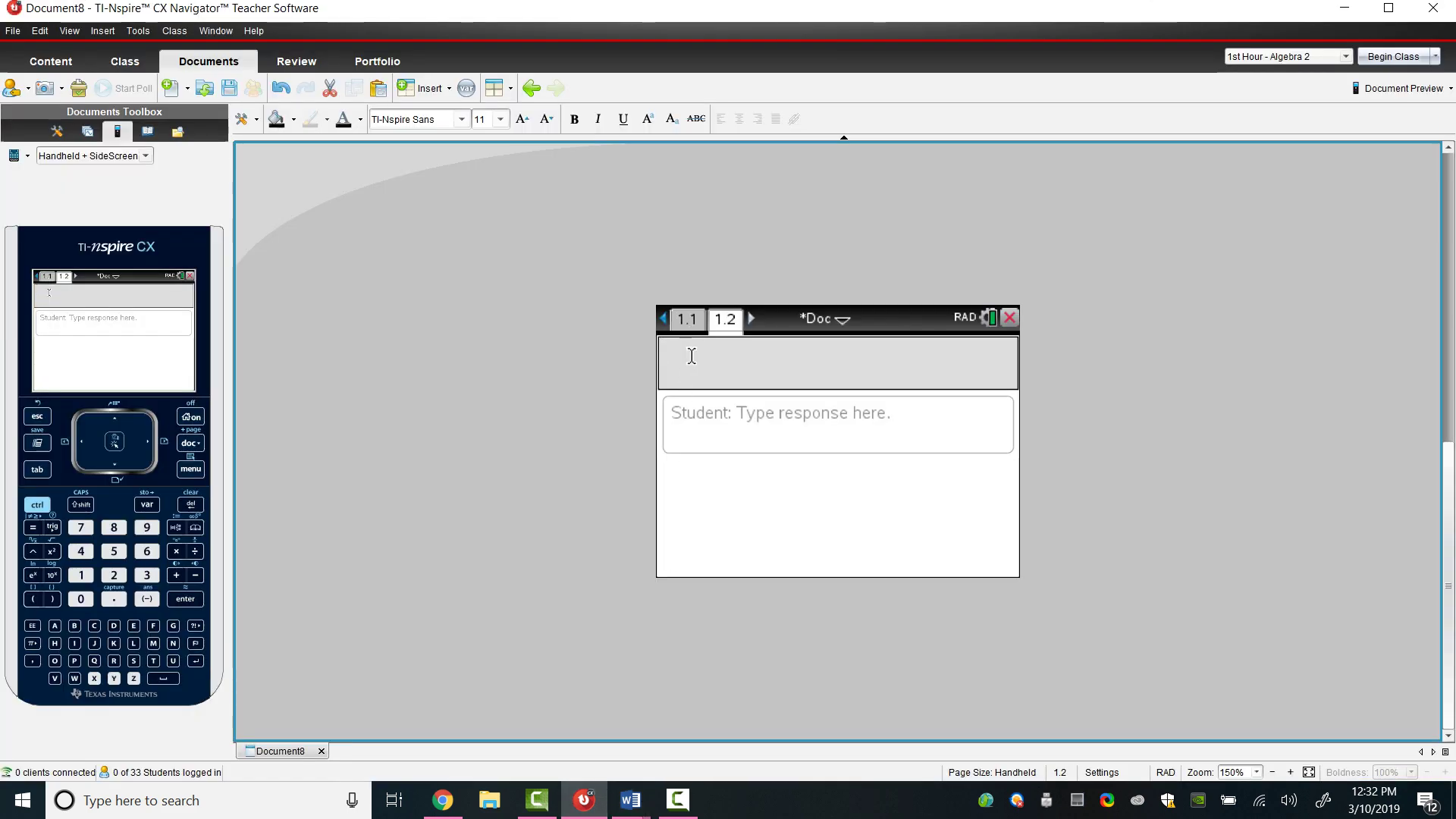
key("ctrl+v")
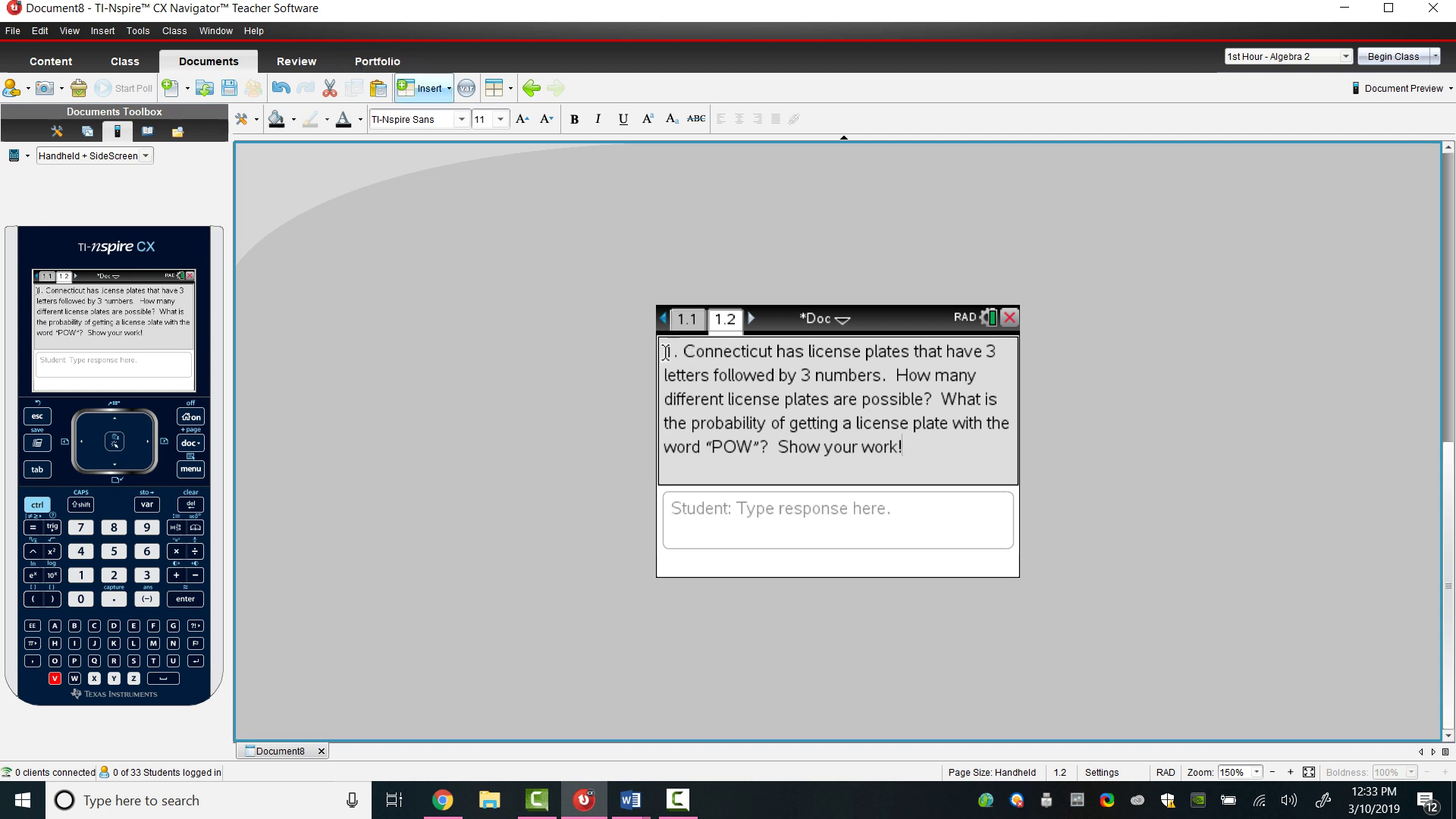
Step: Insert a Multiple Choice question of type ABCD after the license plate question
left_click(429, 88)
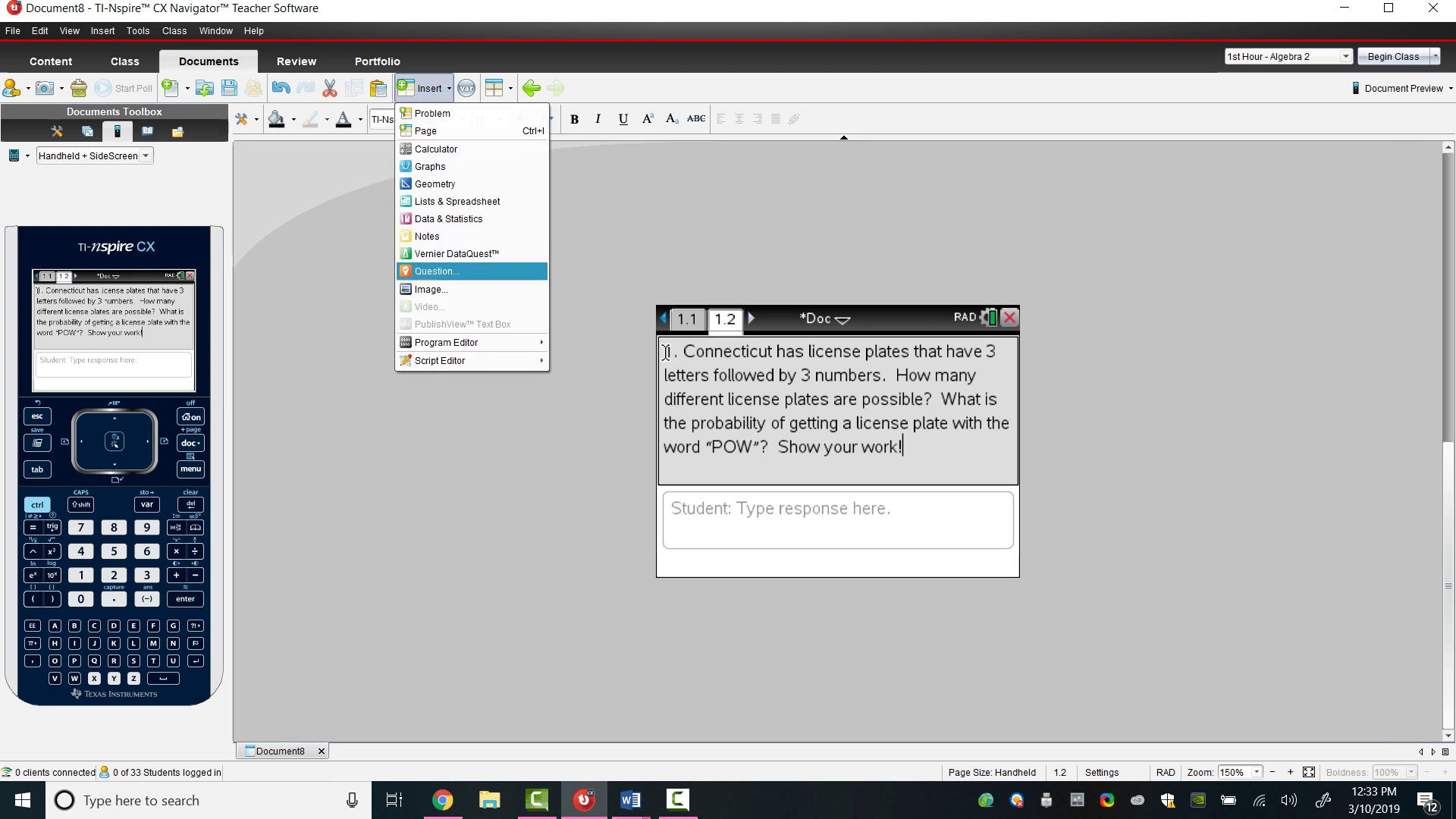
left_click(437, 270)
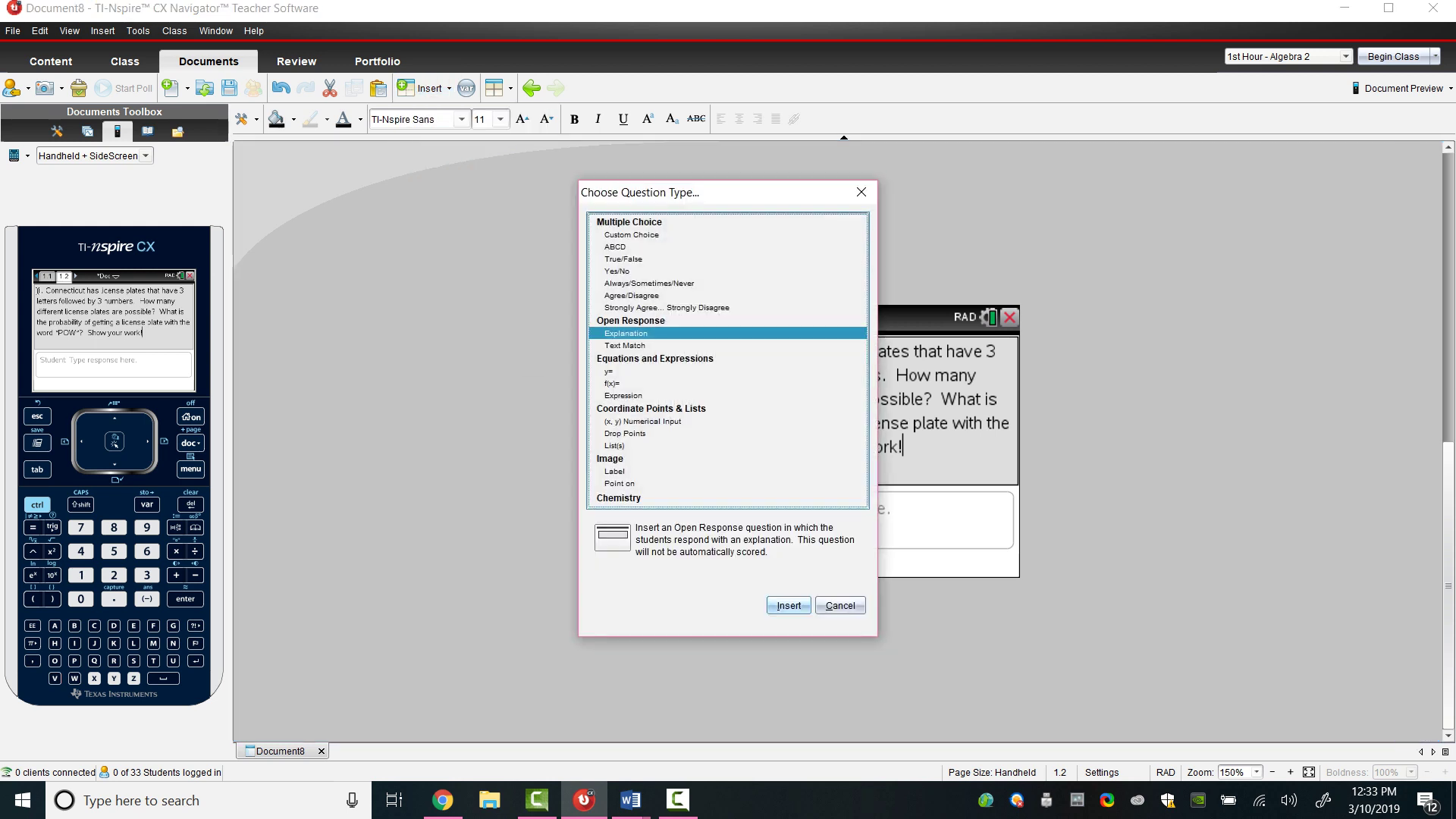
left_click(615, 247)
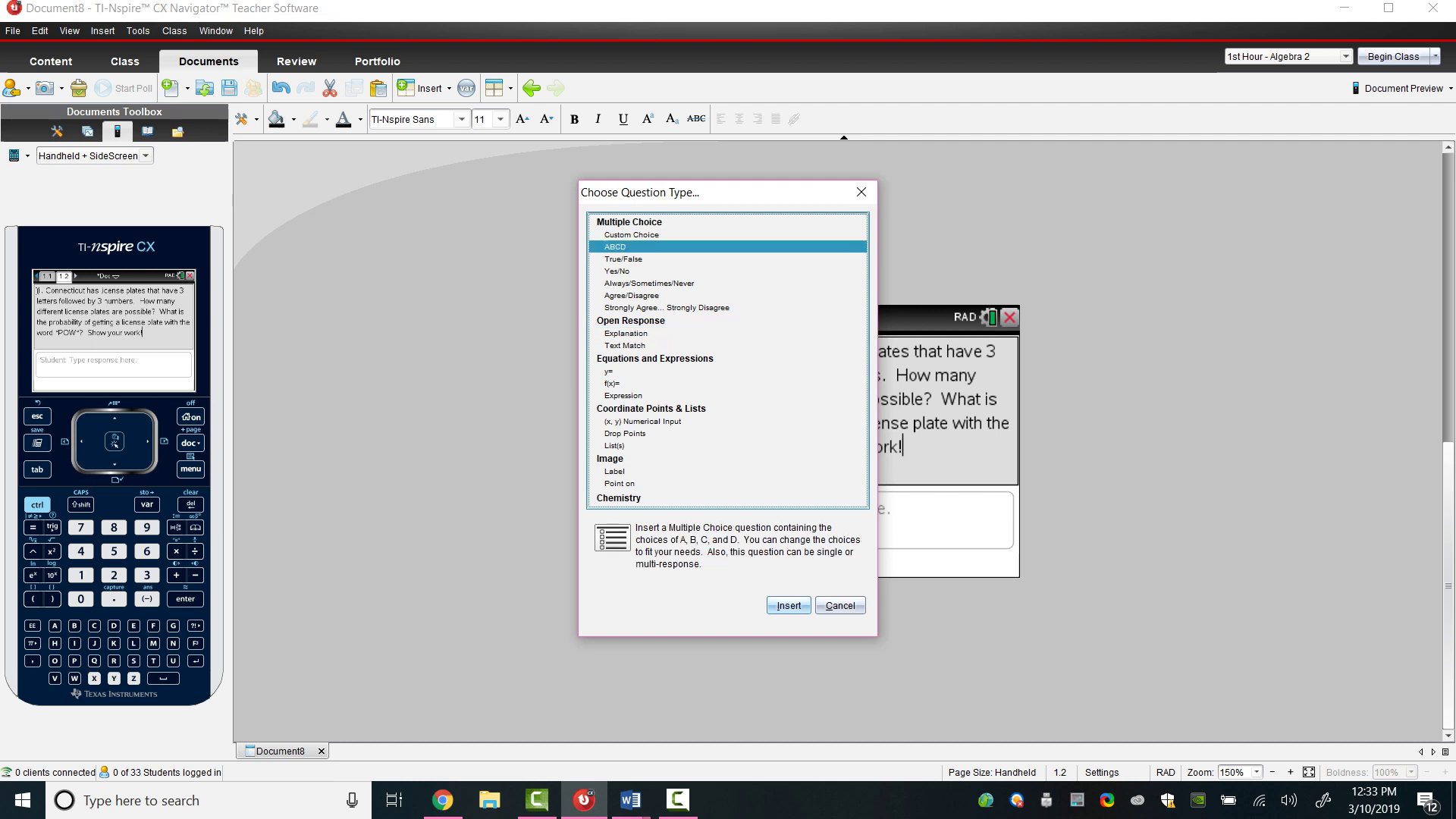
key("Return")
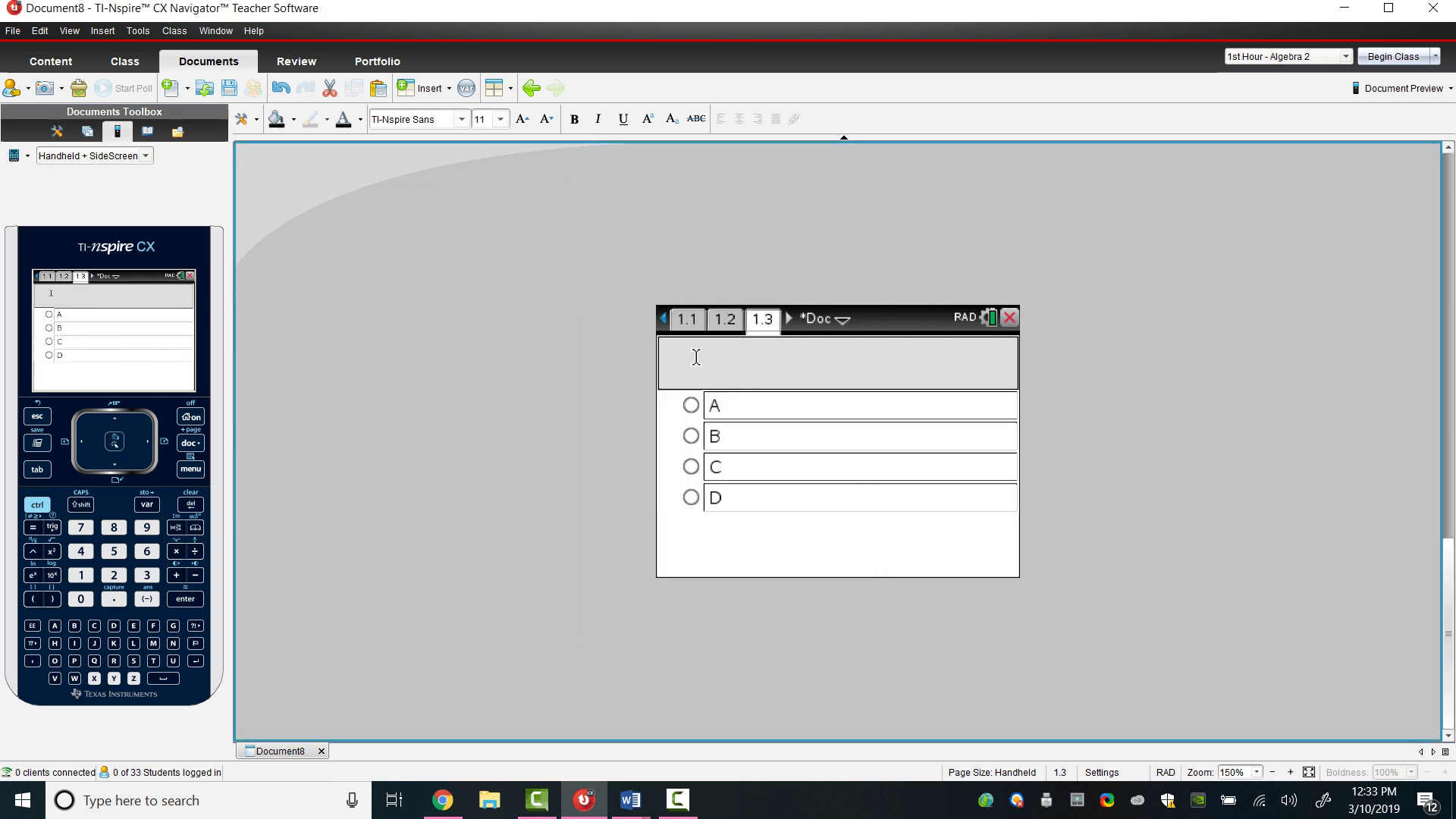
Step: Number the multiple choice question "2." and paste in the number cube question 9 from the Word document aga_a2_12_tta.docx
type("2.")
left_click(631, 800)
left_click(734, 720)
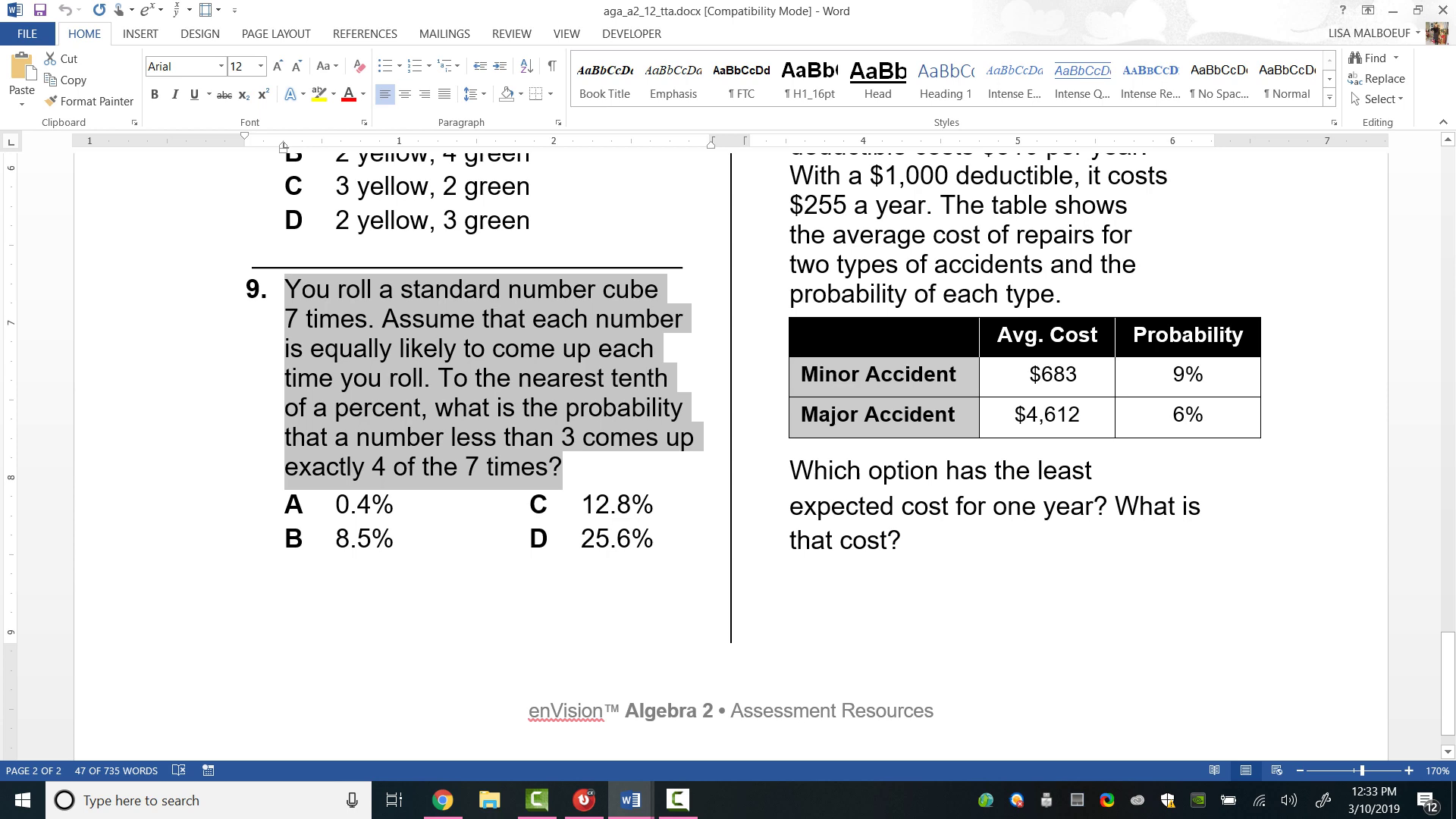
key("alt+Tab")
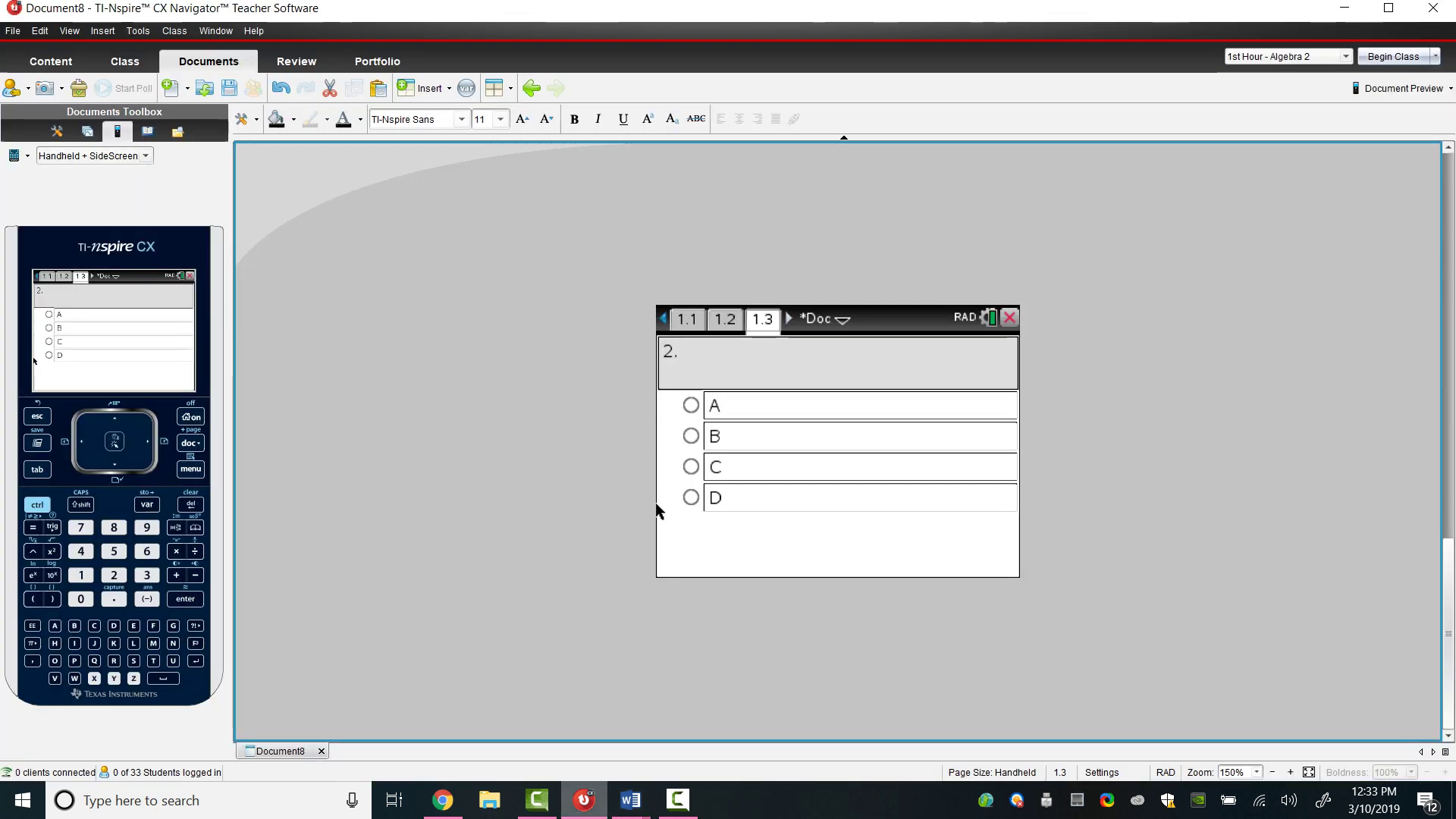
type("You roll a standard number cube 7 times. Assume that each number is equally likely to come up each time you roll. To the nearest tenth of a percent, what is the probability that a number less than 3 comes up exactly 4 of the 7 times?")
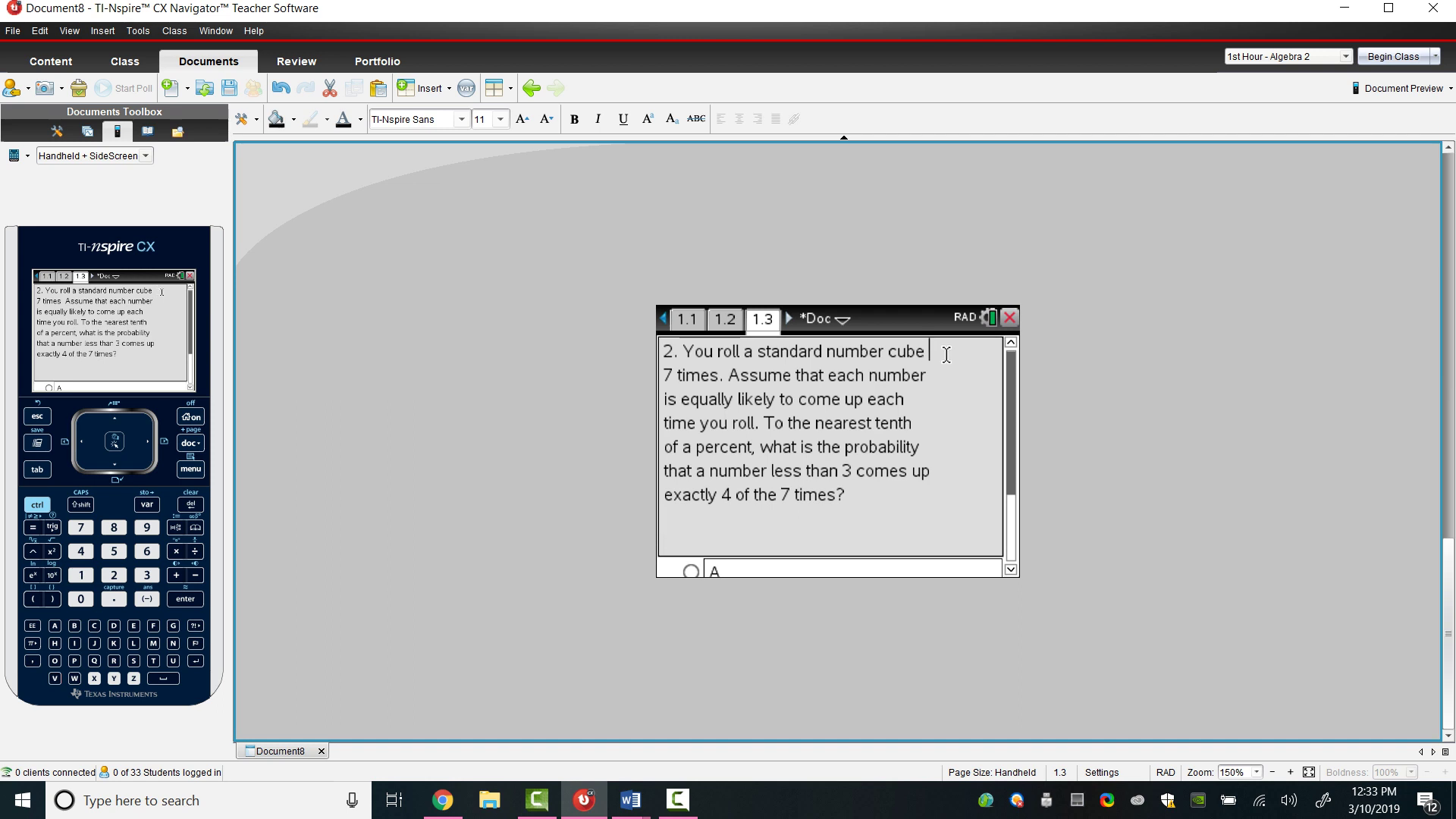
Step: Remove the line breaks inside the number cube question so its text flows as one continuous paragraph
key("Delete")
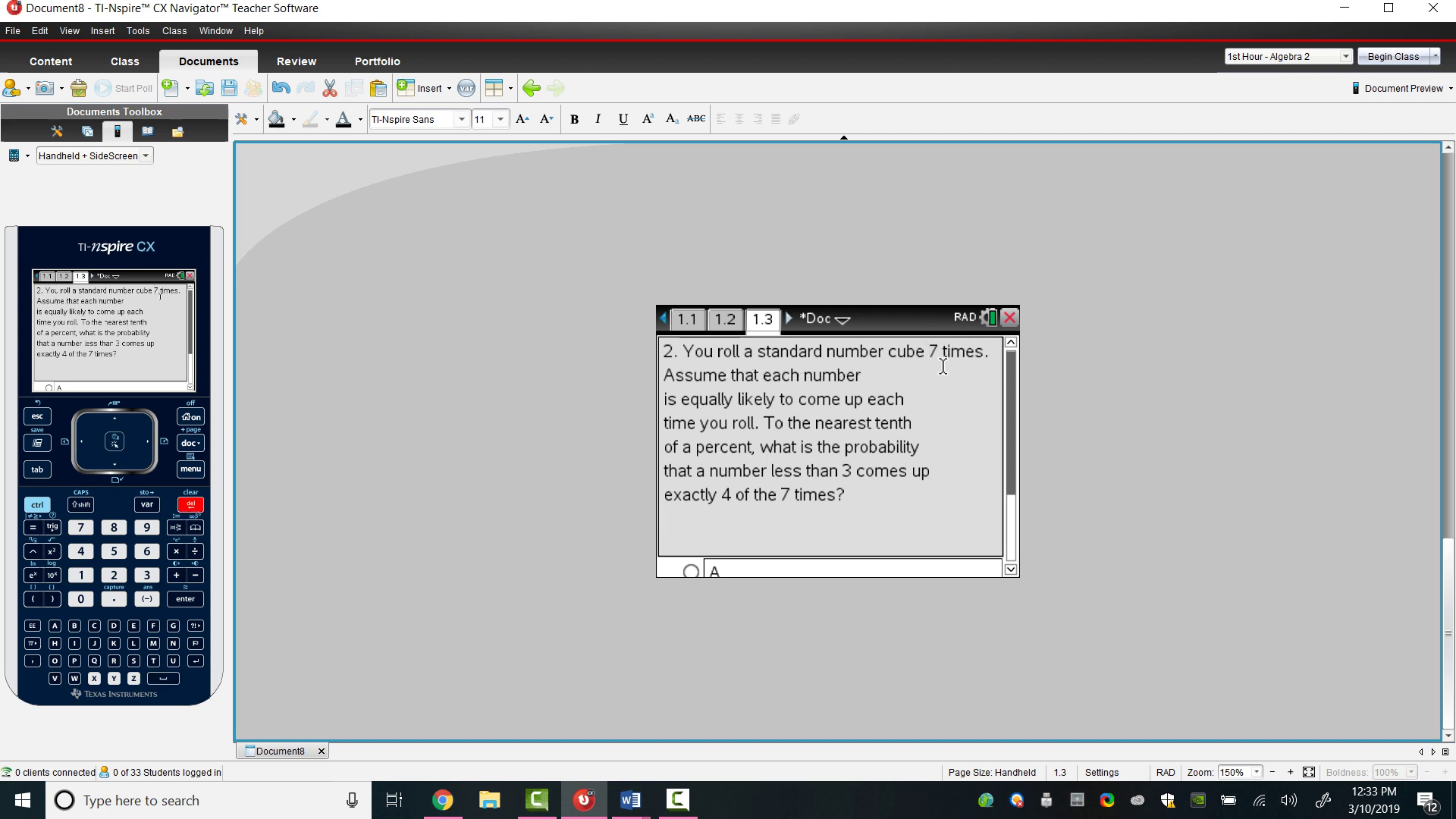
left_click(929, 371)
key("Delete")
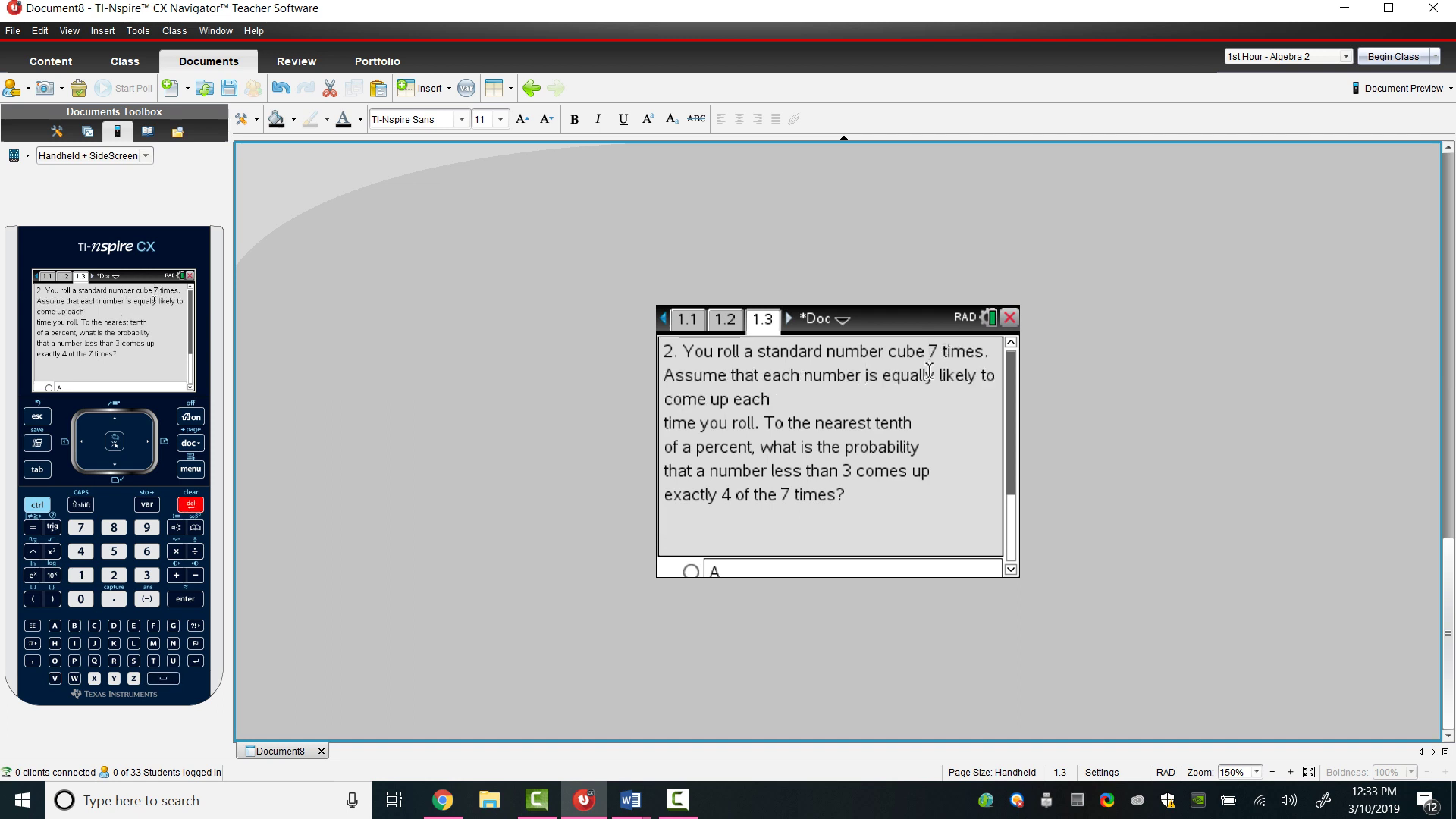
left_click(859, 406)
key("Delete")
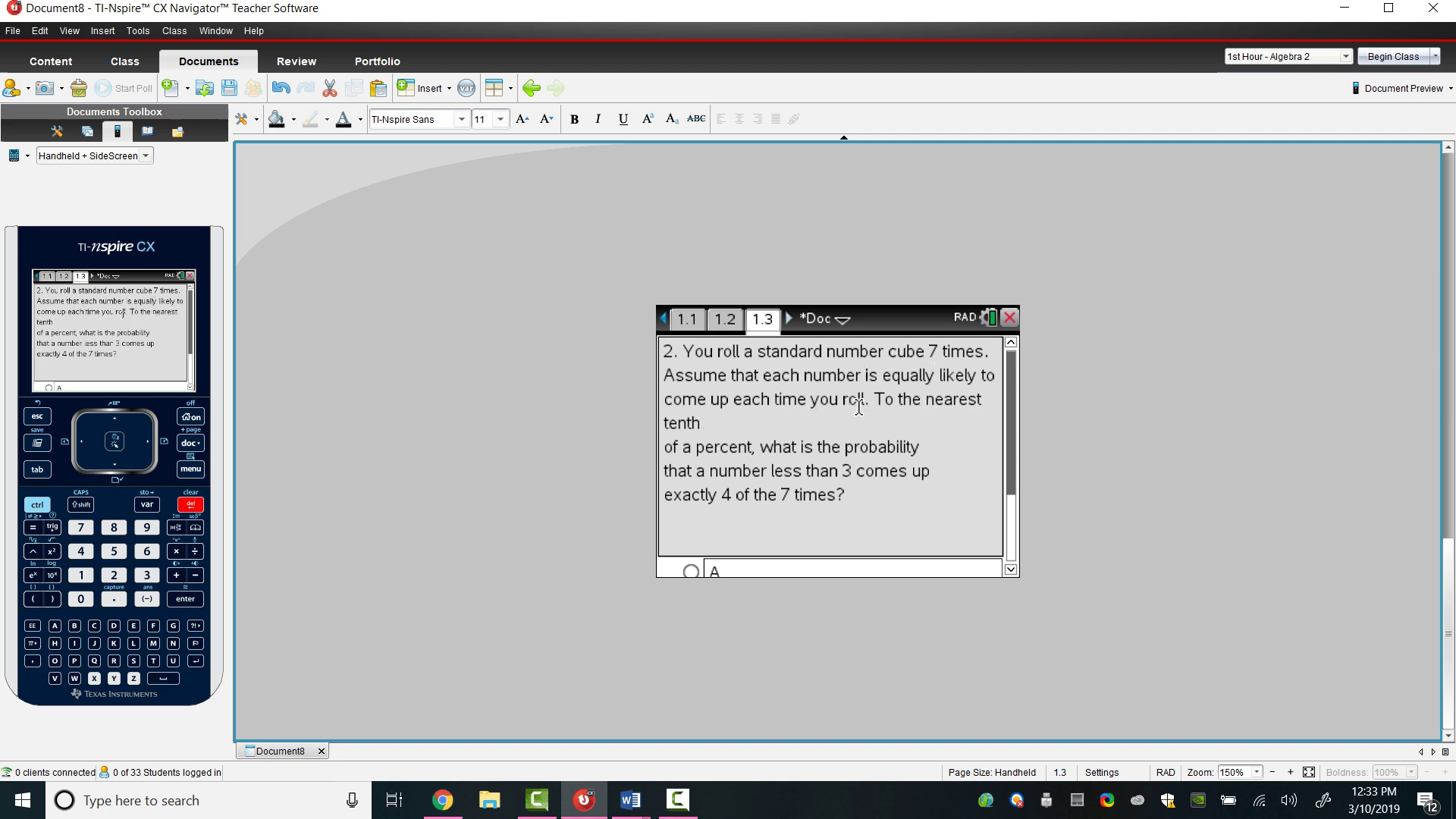
left_click(823, 423)
key("Delete")
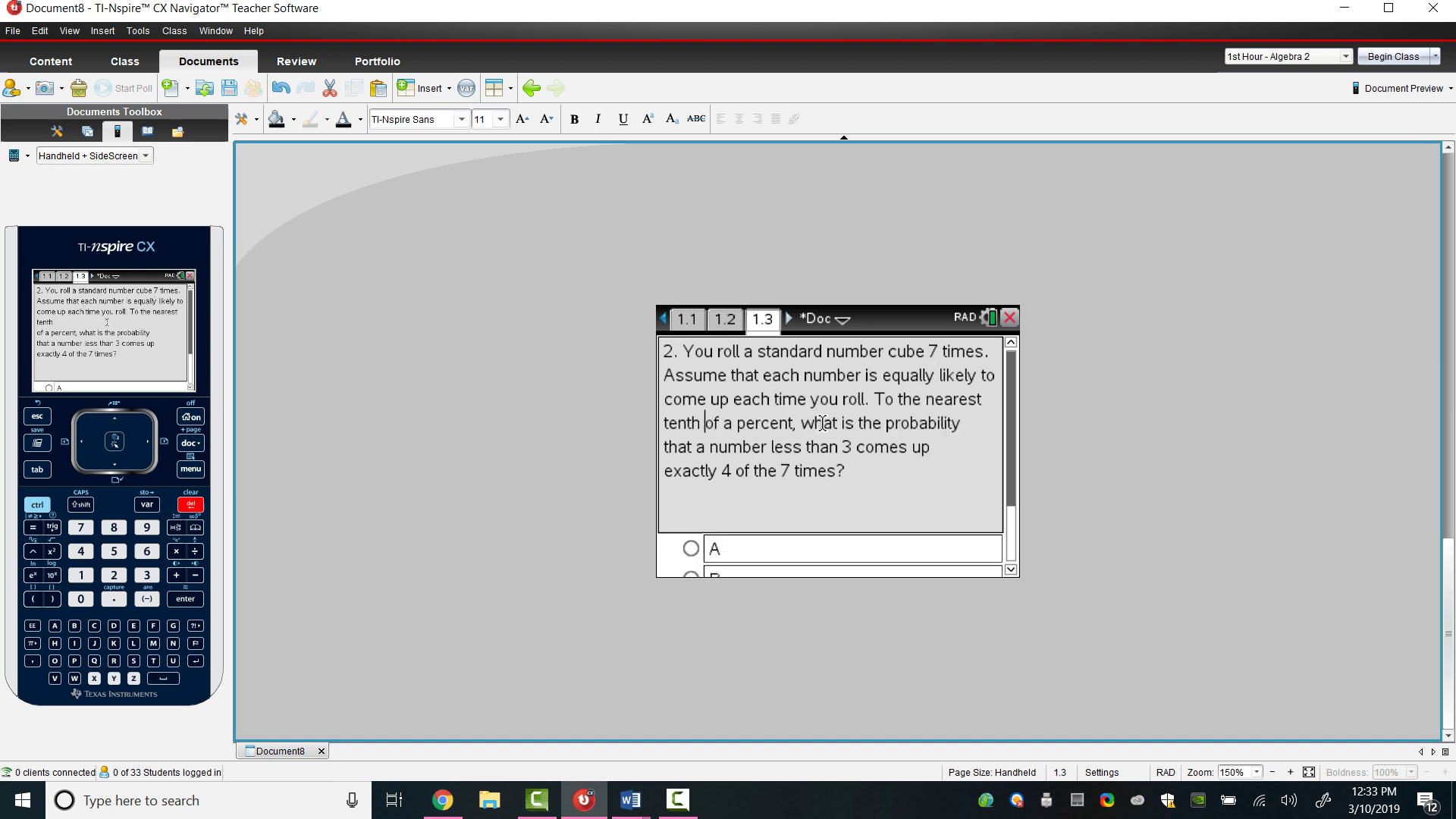
left_click(964, 423)
key("Delete")
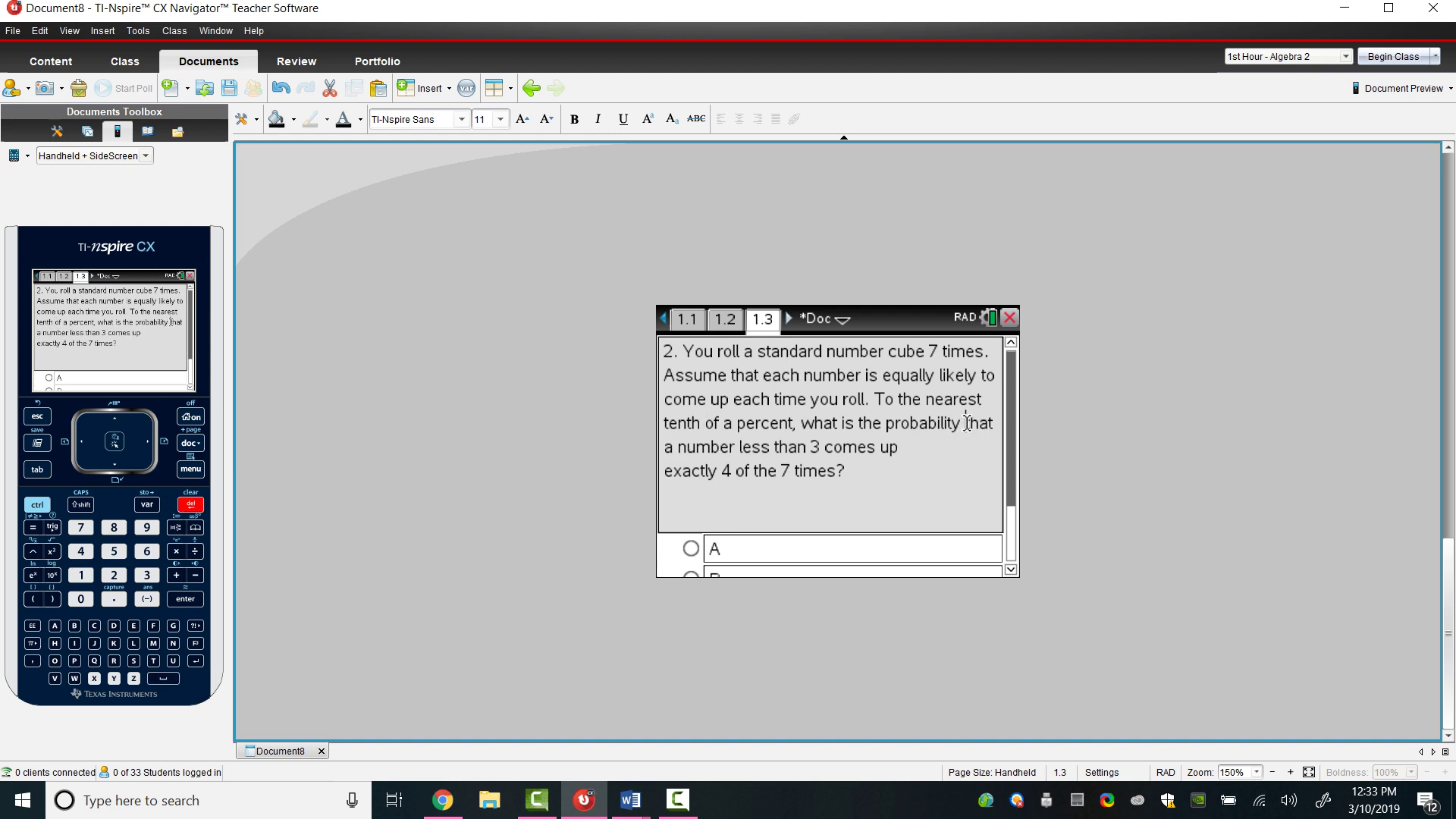
left_click(938, 450)
key("Delete")
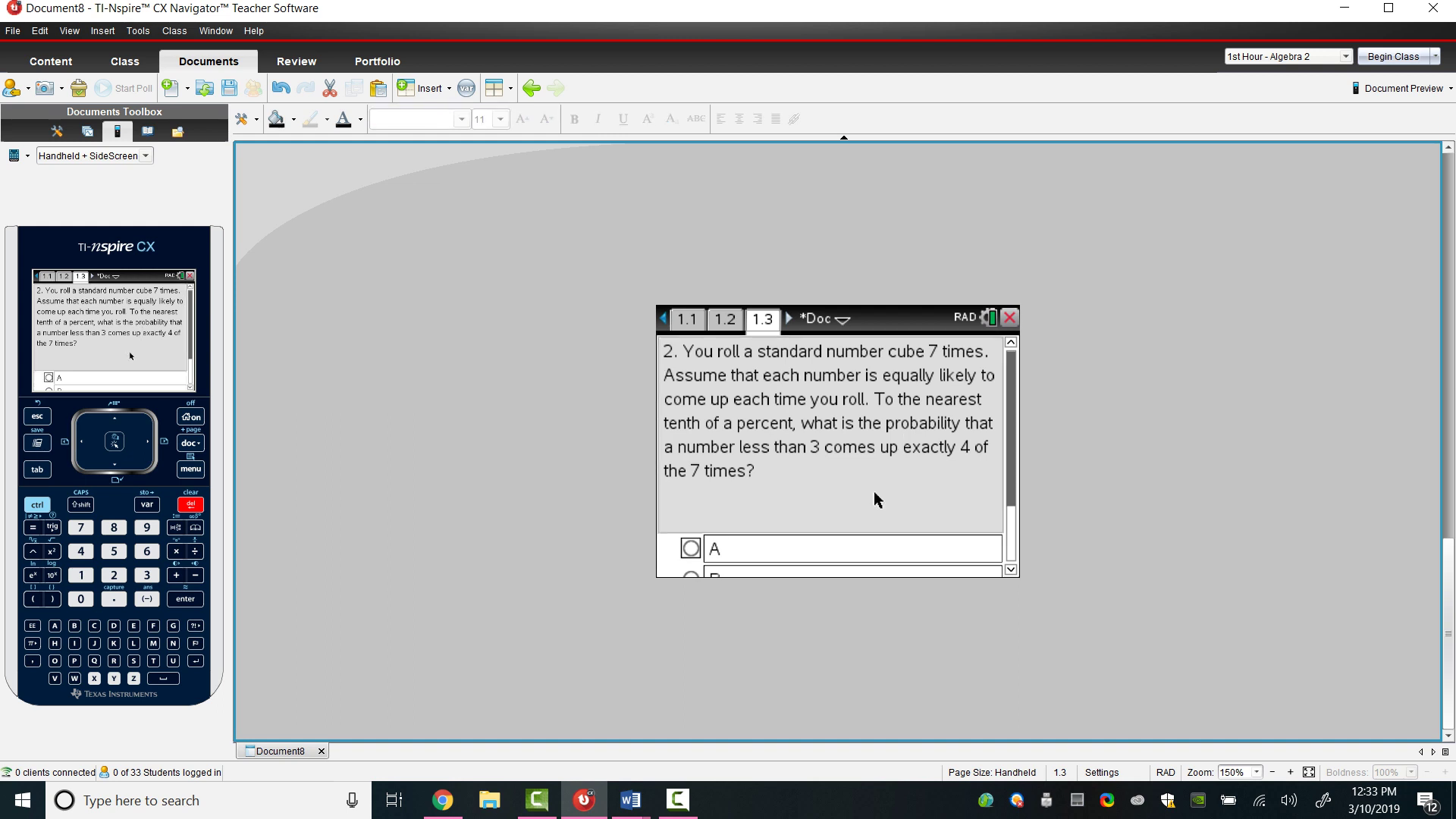
Step: Fill in the first two answer choices as "A 0.4%" and "B 8.5%", with a space after each letter
left_click(785, 554)
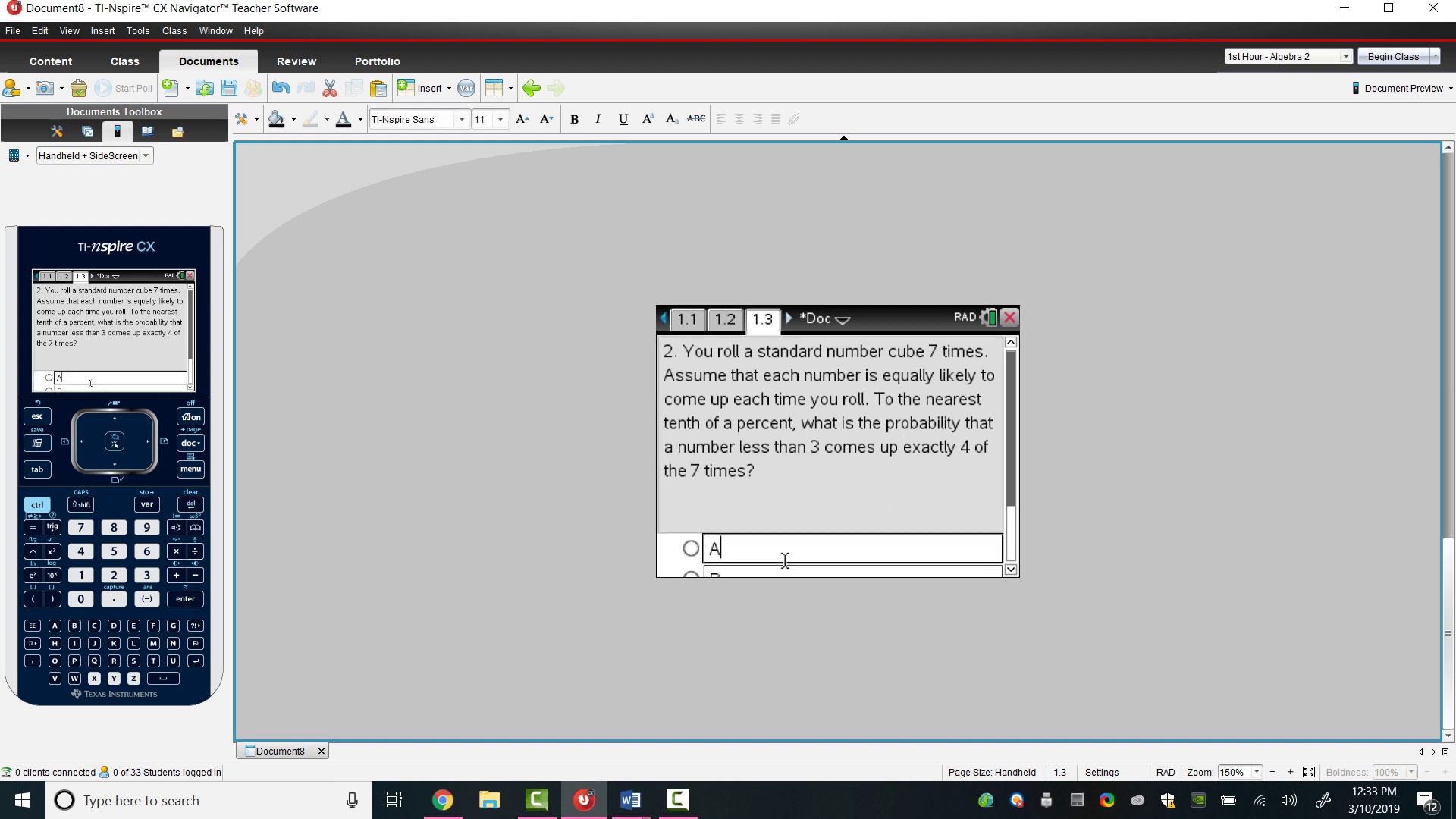
type("0.4%")
key("Tab")
left_click(782, 570)
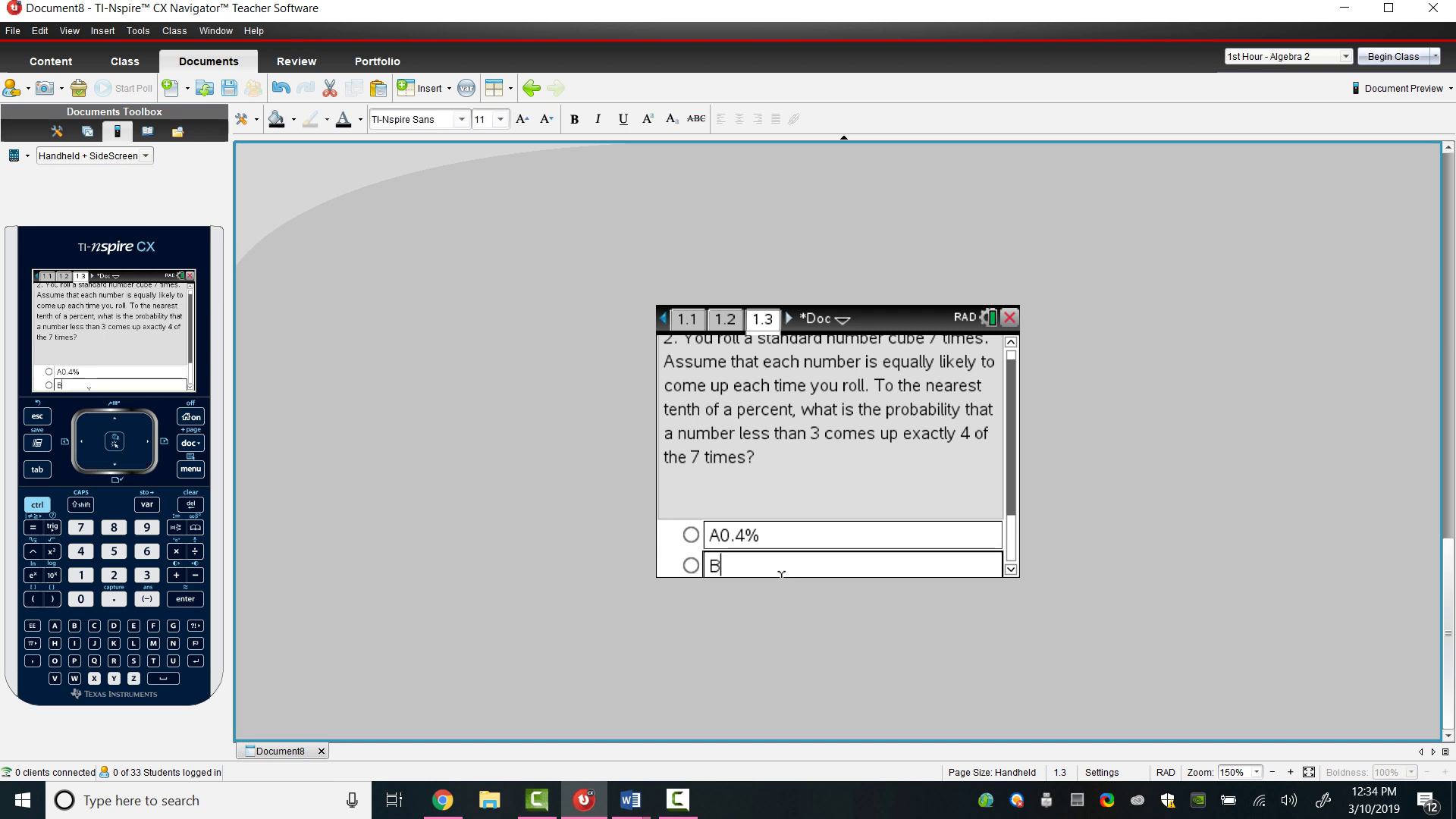
type("8.5")
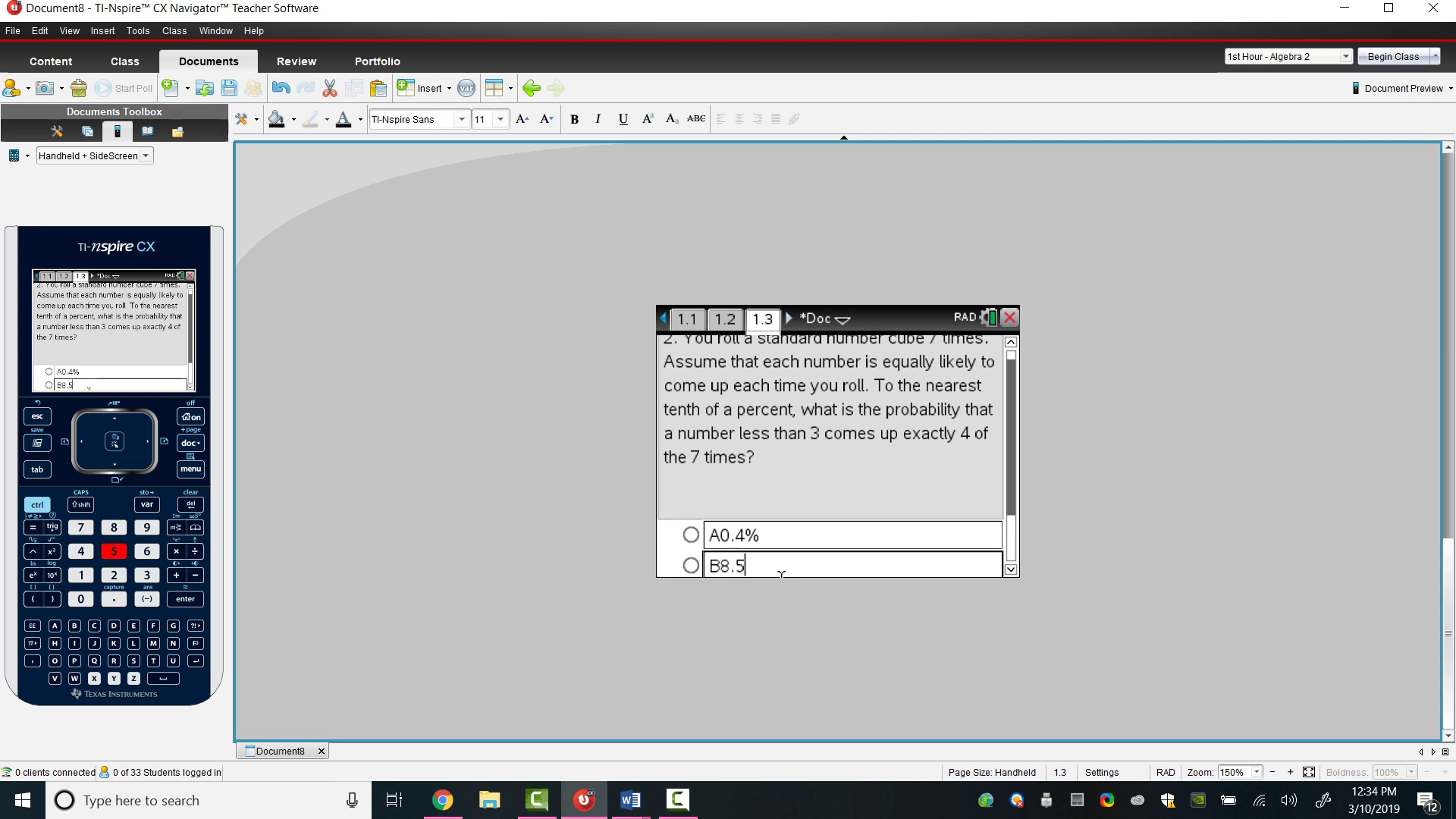
key("BackSpace")
key("BackSpace")
key("BackSpace")
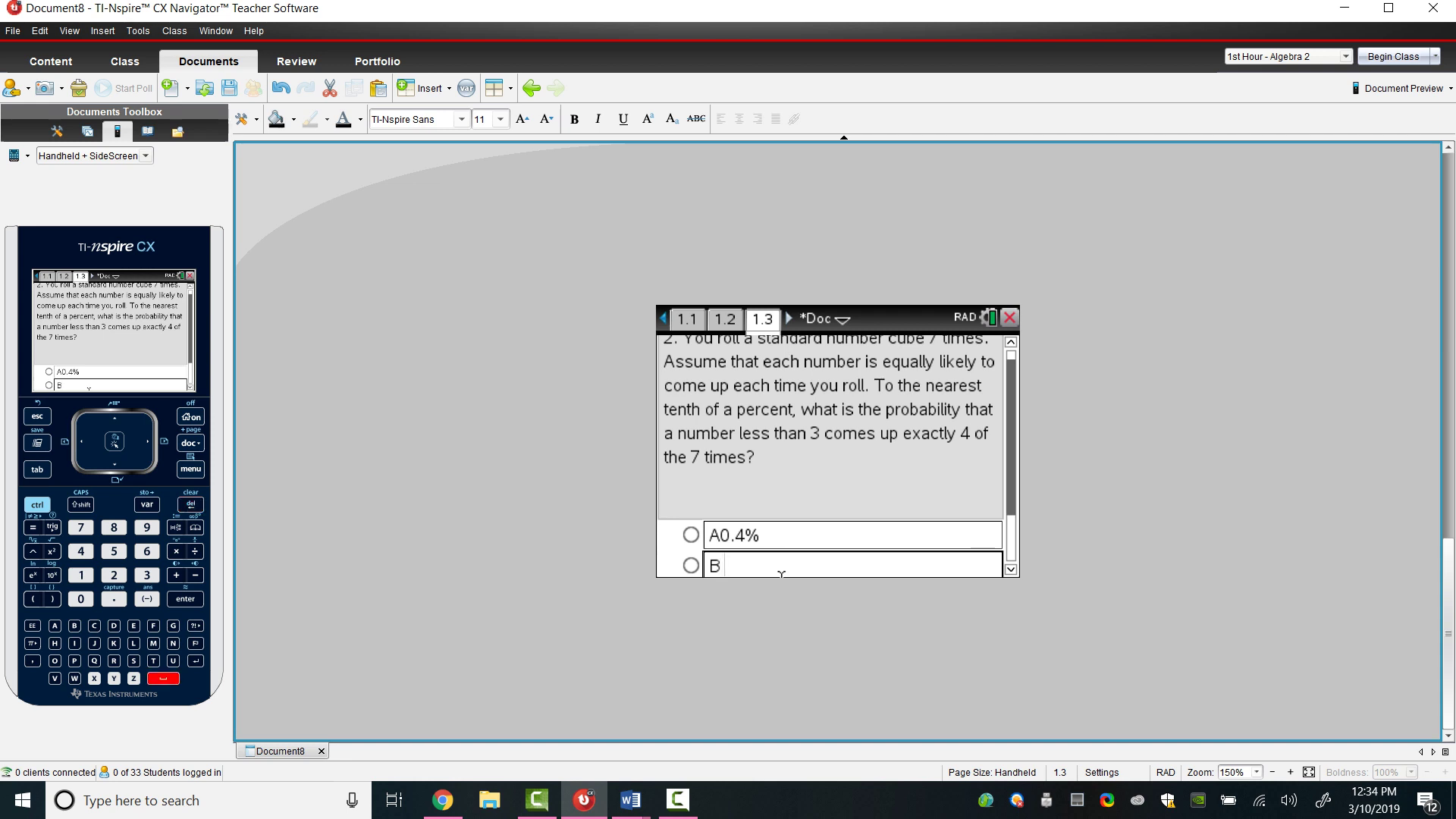
left_click(721, 537)
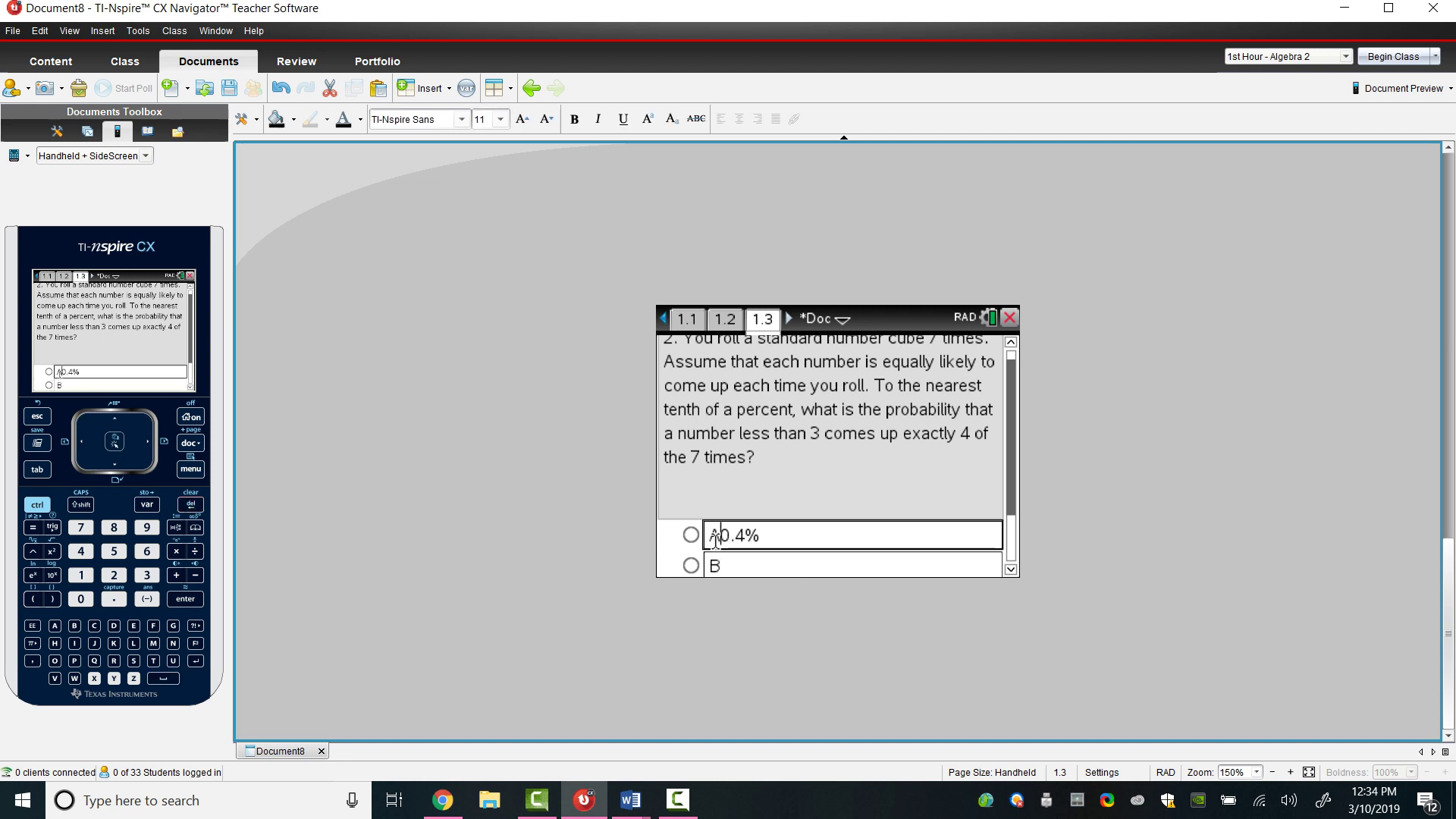
left_click(759, 568)
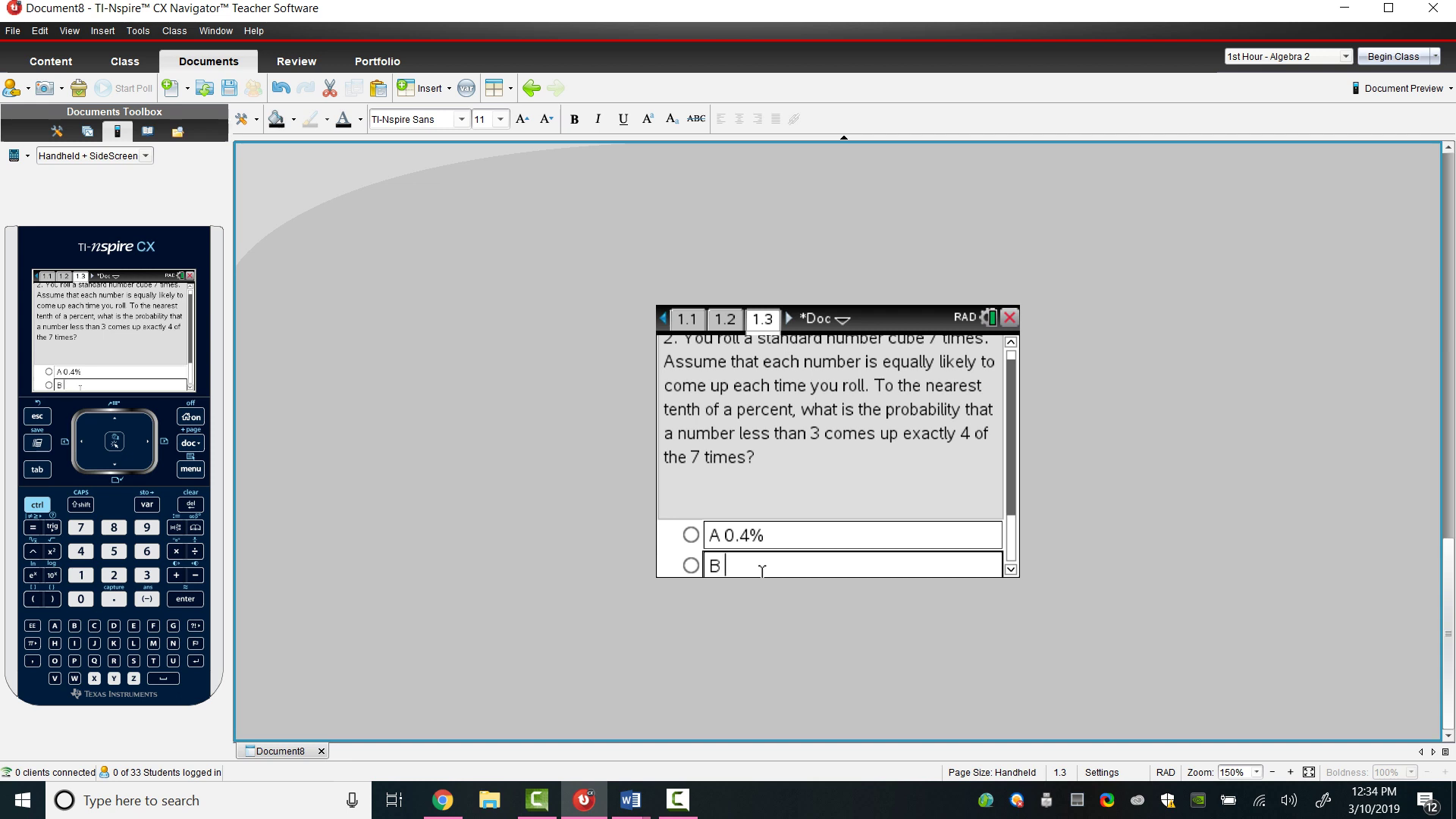
type("8.5")
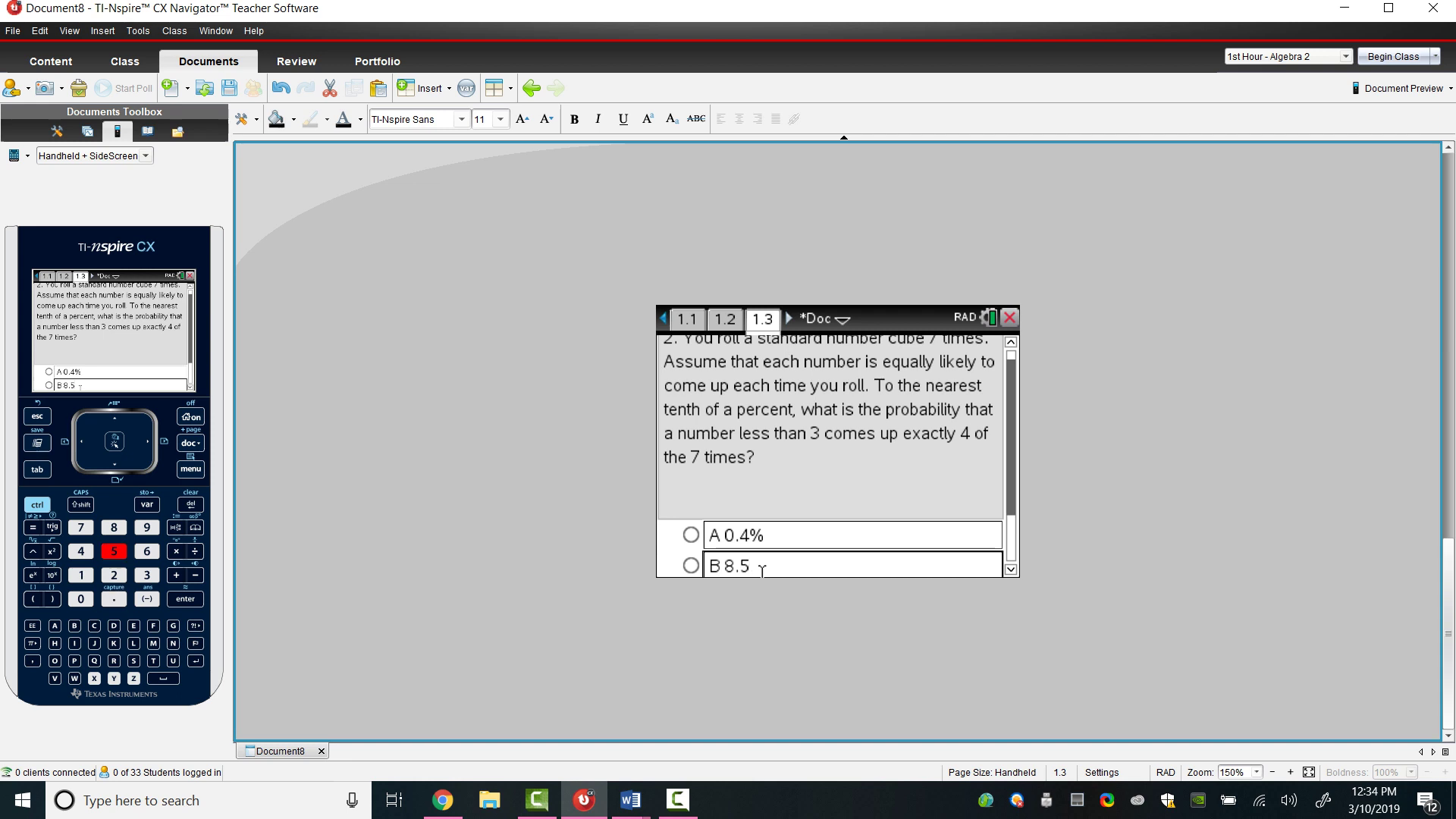
type("%")
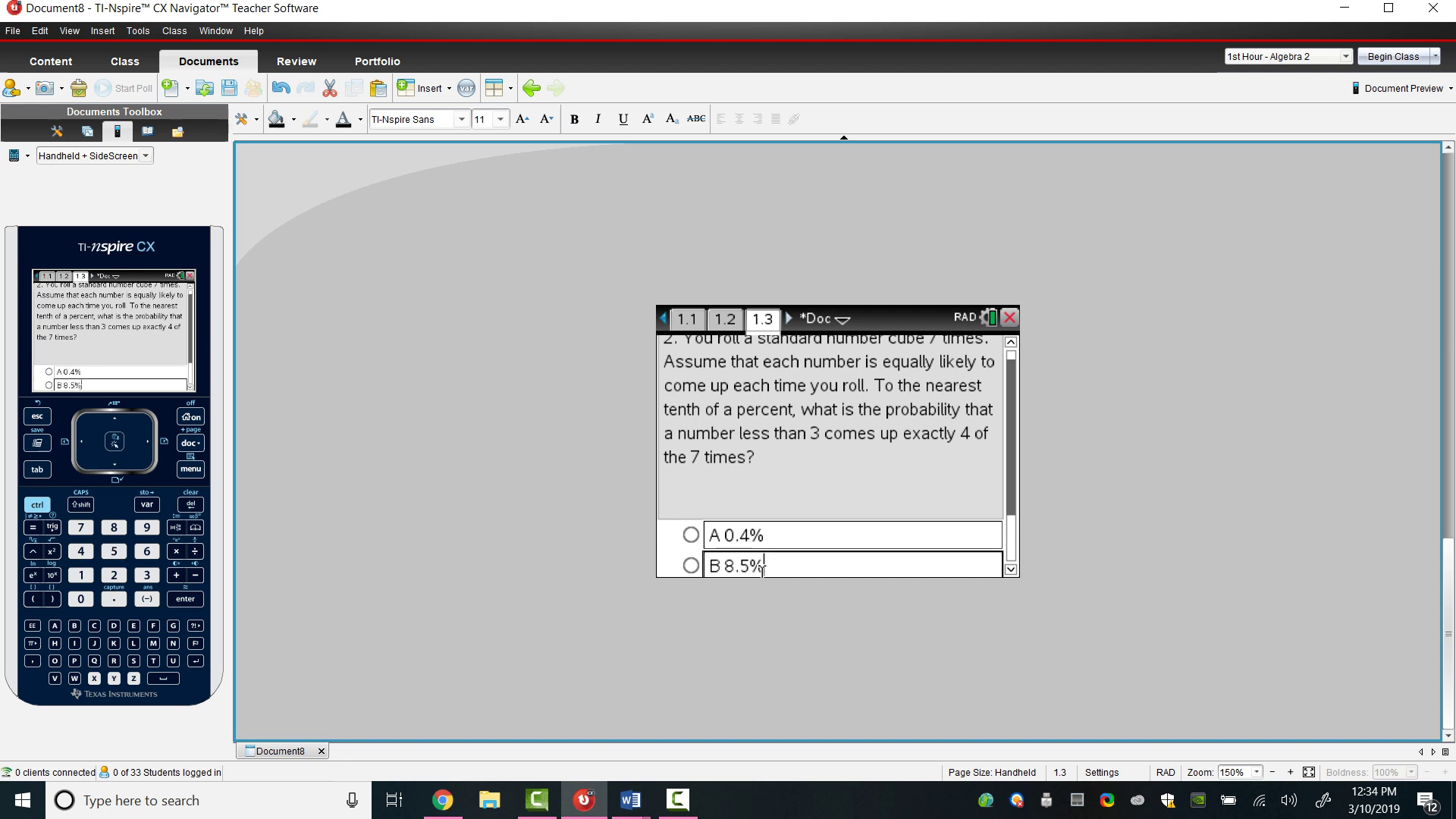
Step: Fill in the remaining answer choices as "C 12.8%" and "D 25.6%"
key("Down")
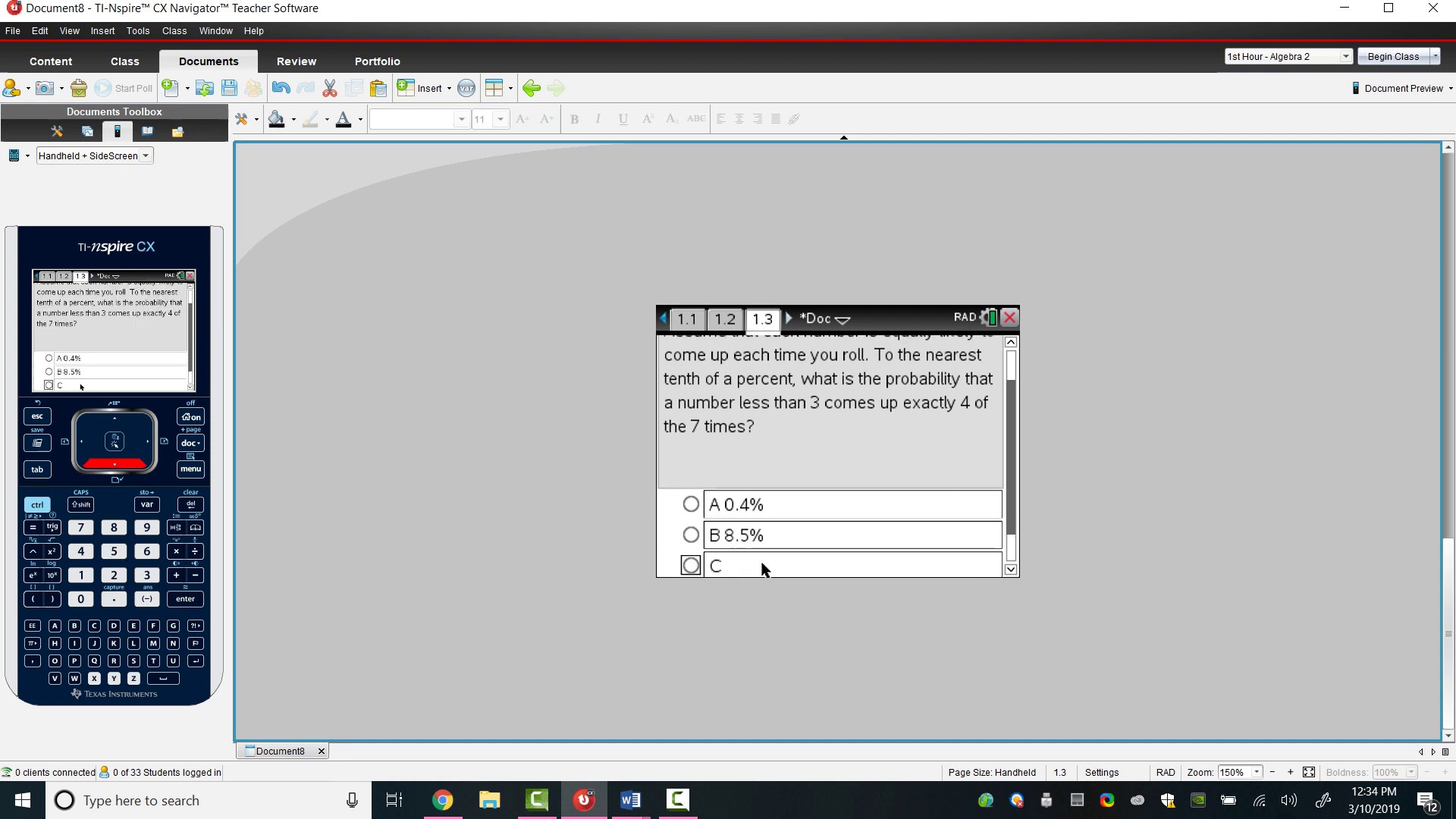
left_click(761, 564)
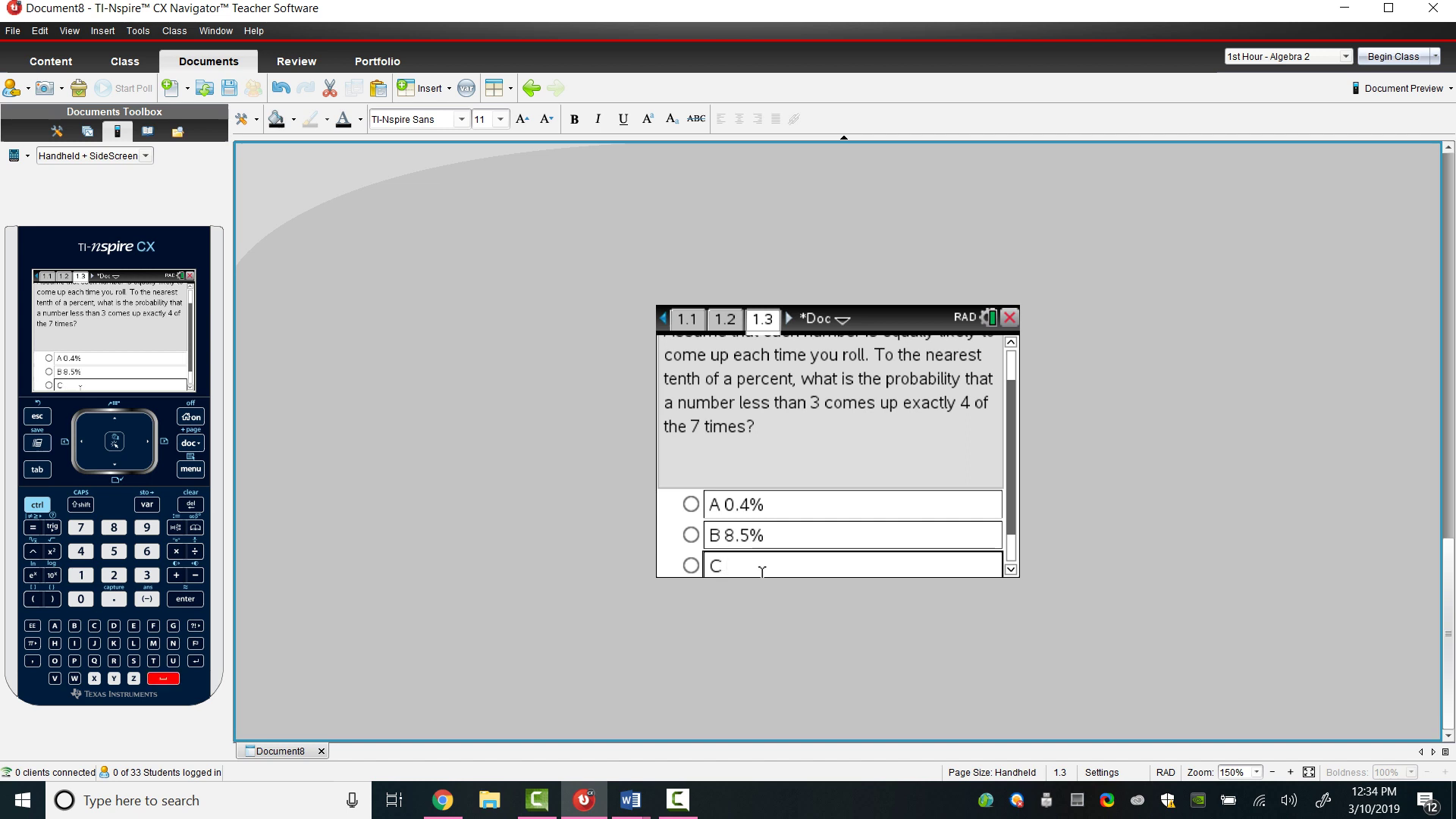
type("12.8%")
key("Down")
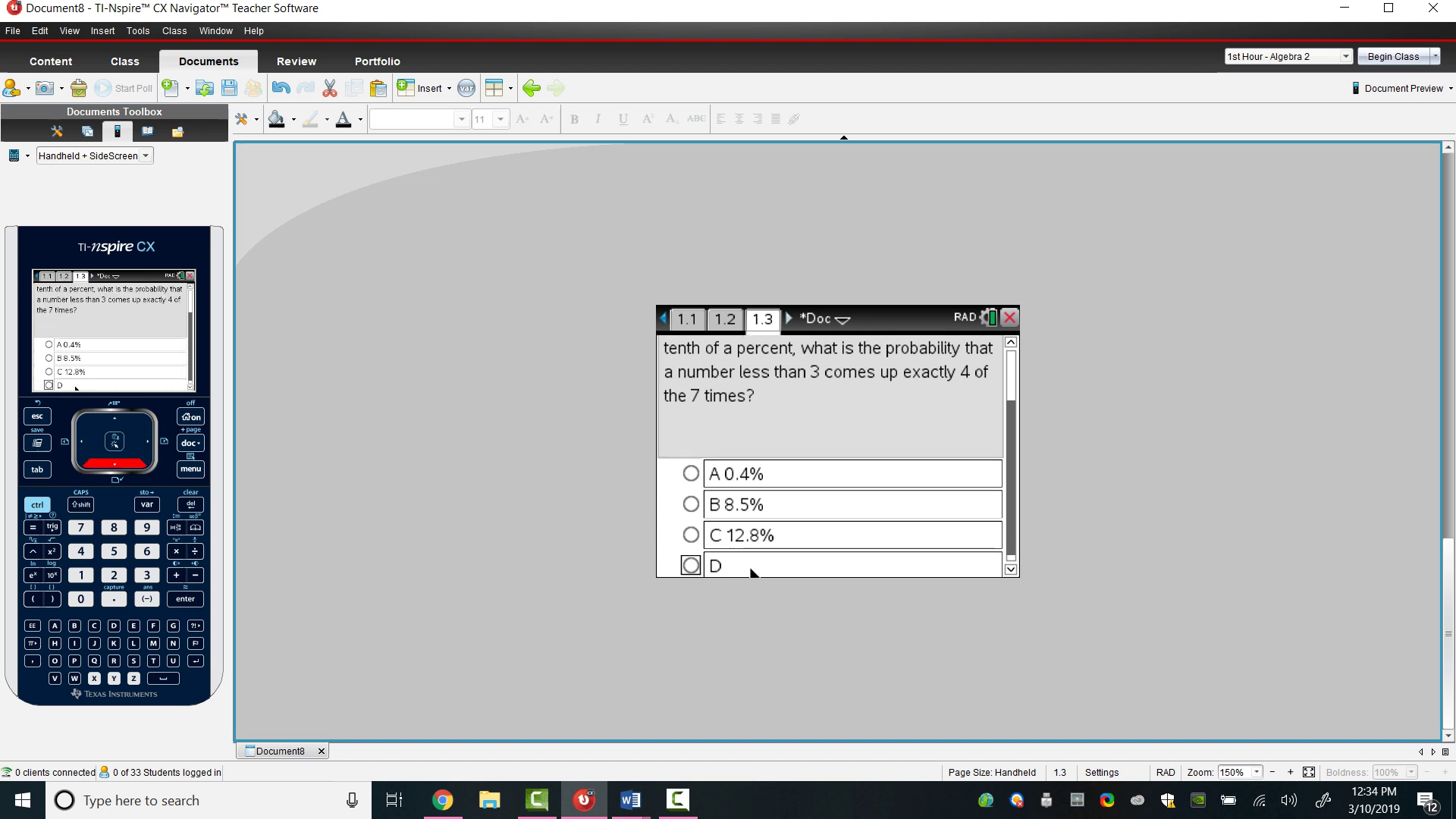
left_click(754, 571)
type("25.6")
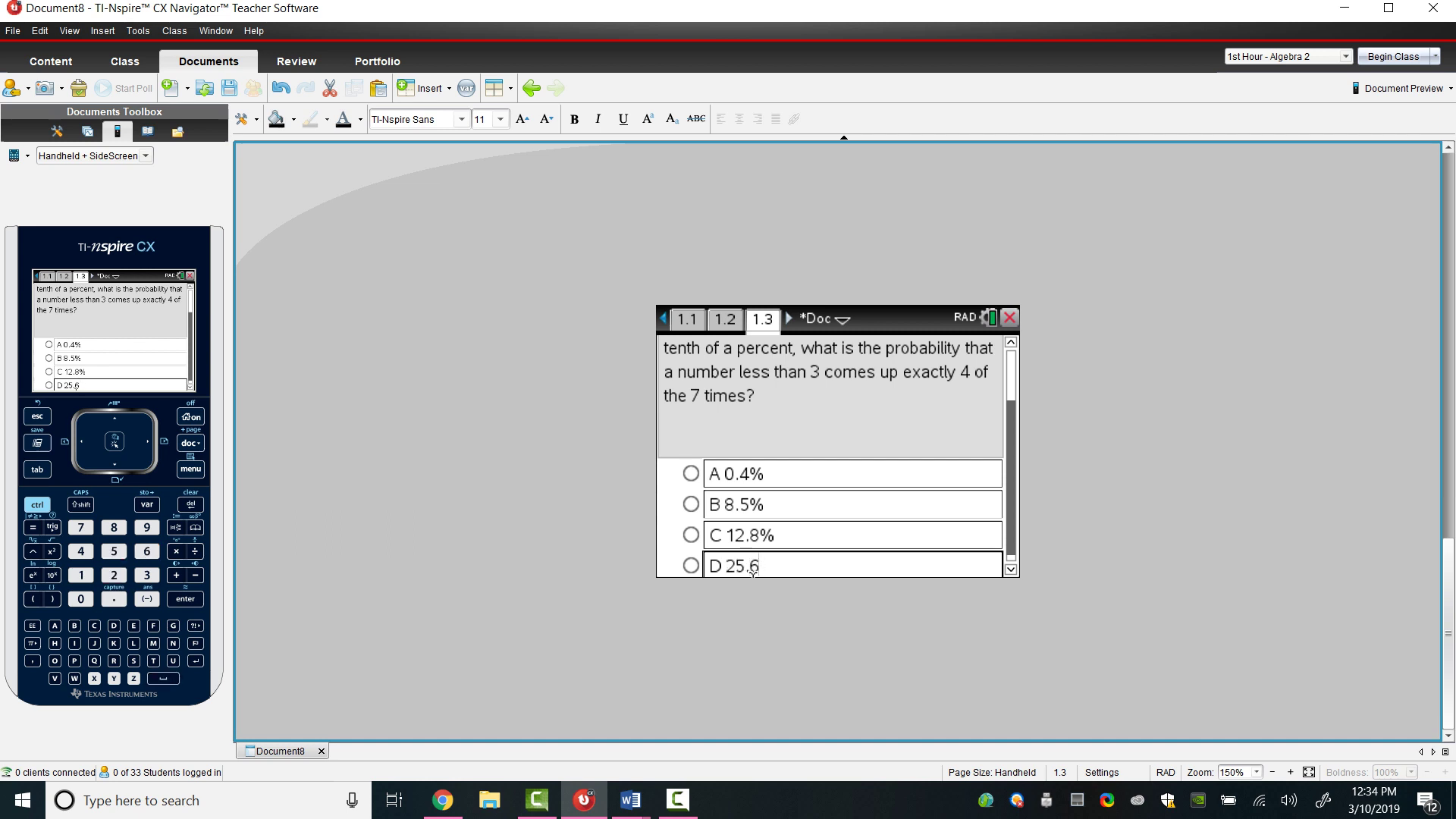
type("%")
left_click(914, 449)
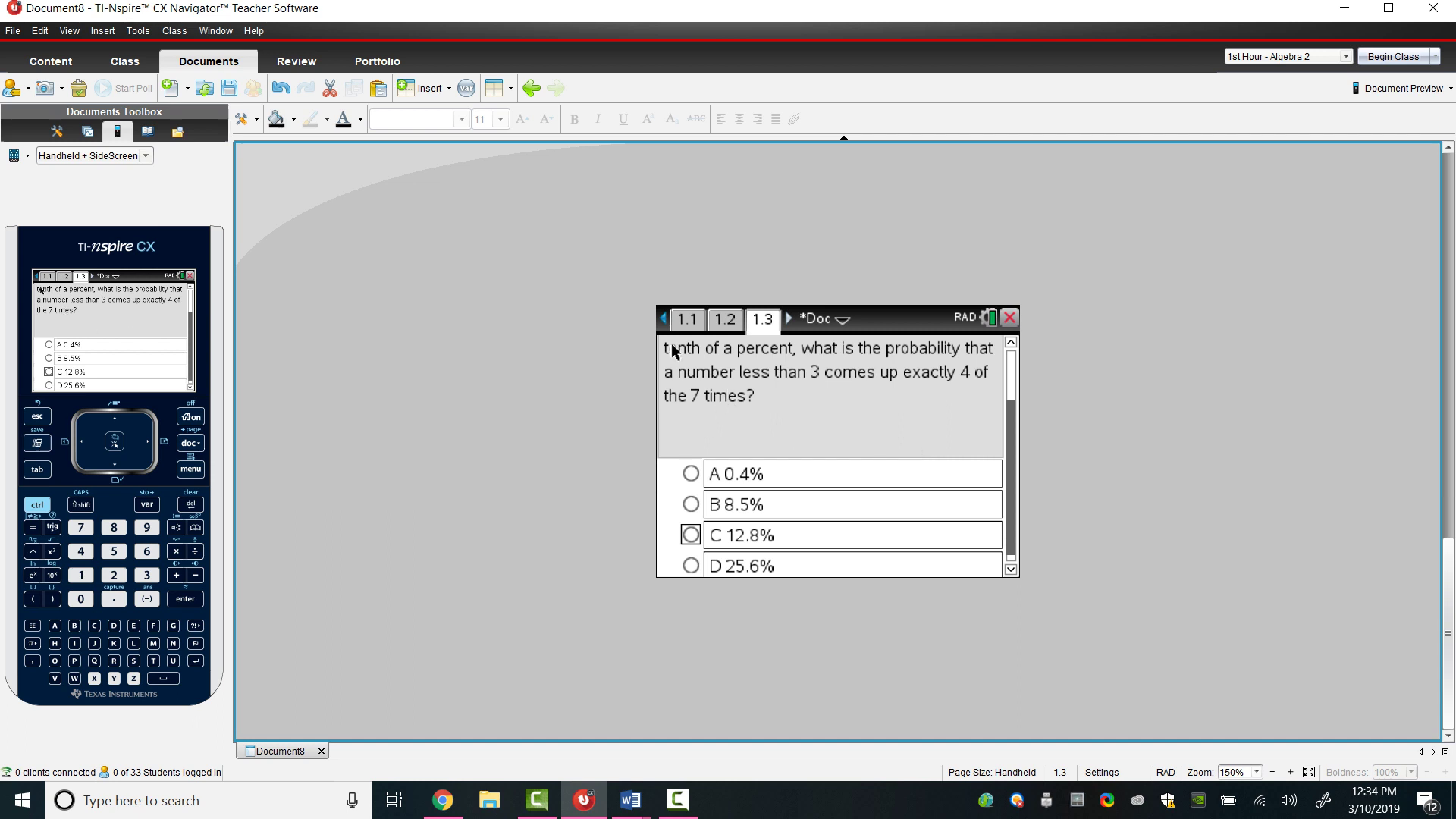
Step: Insert an Open Response question of type Explanation after the number cube question
left_click(424, 88)
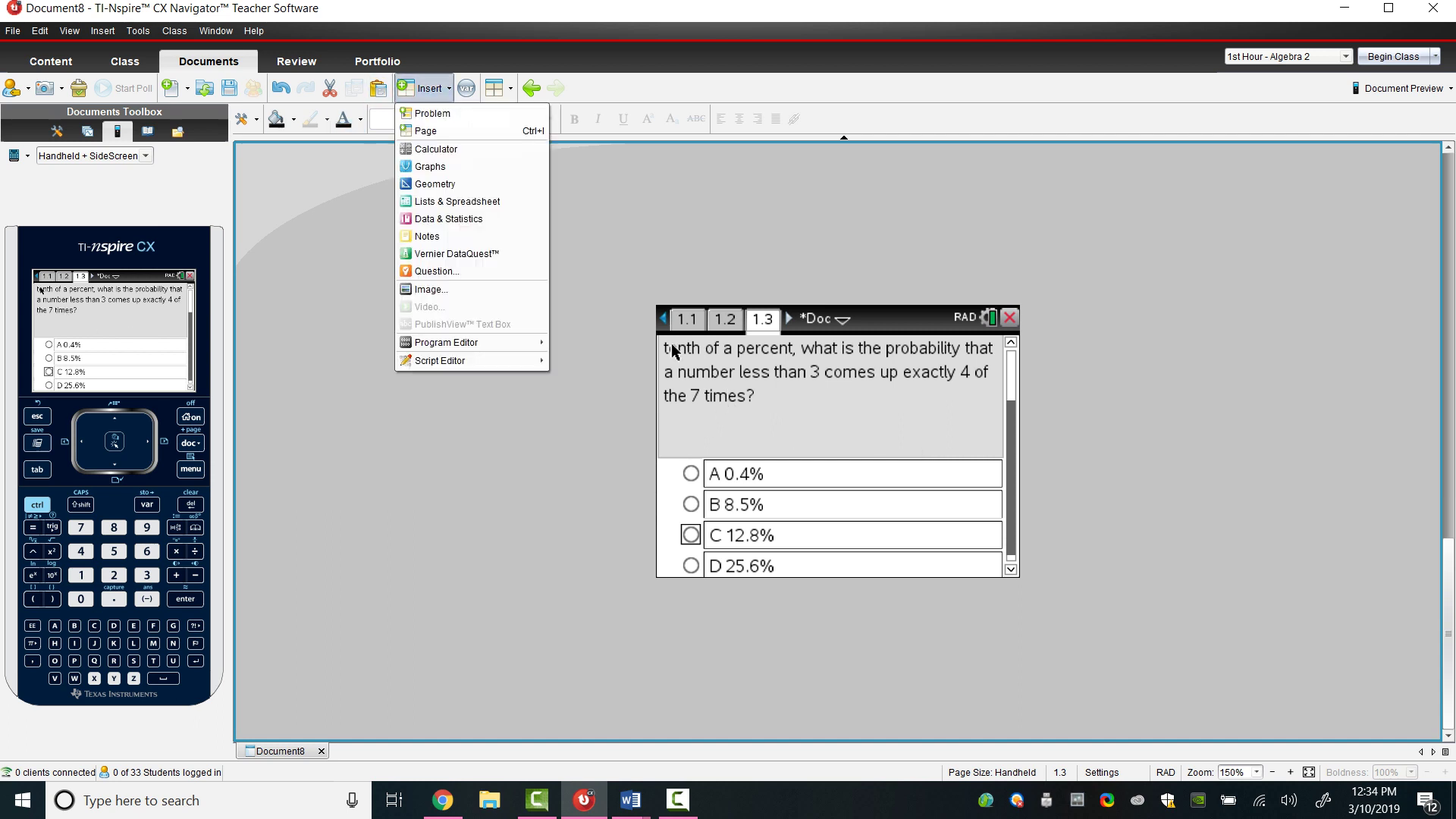
key("Up")
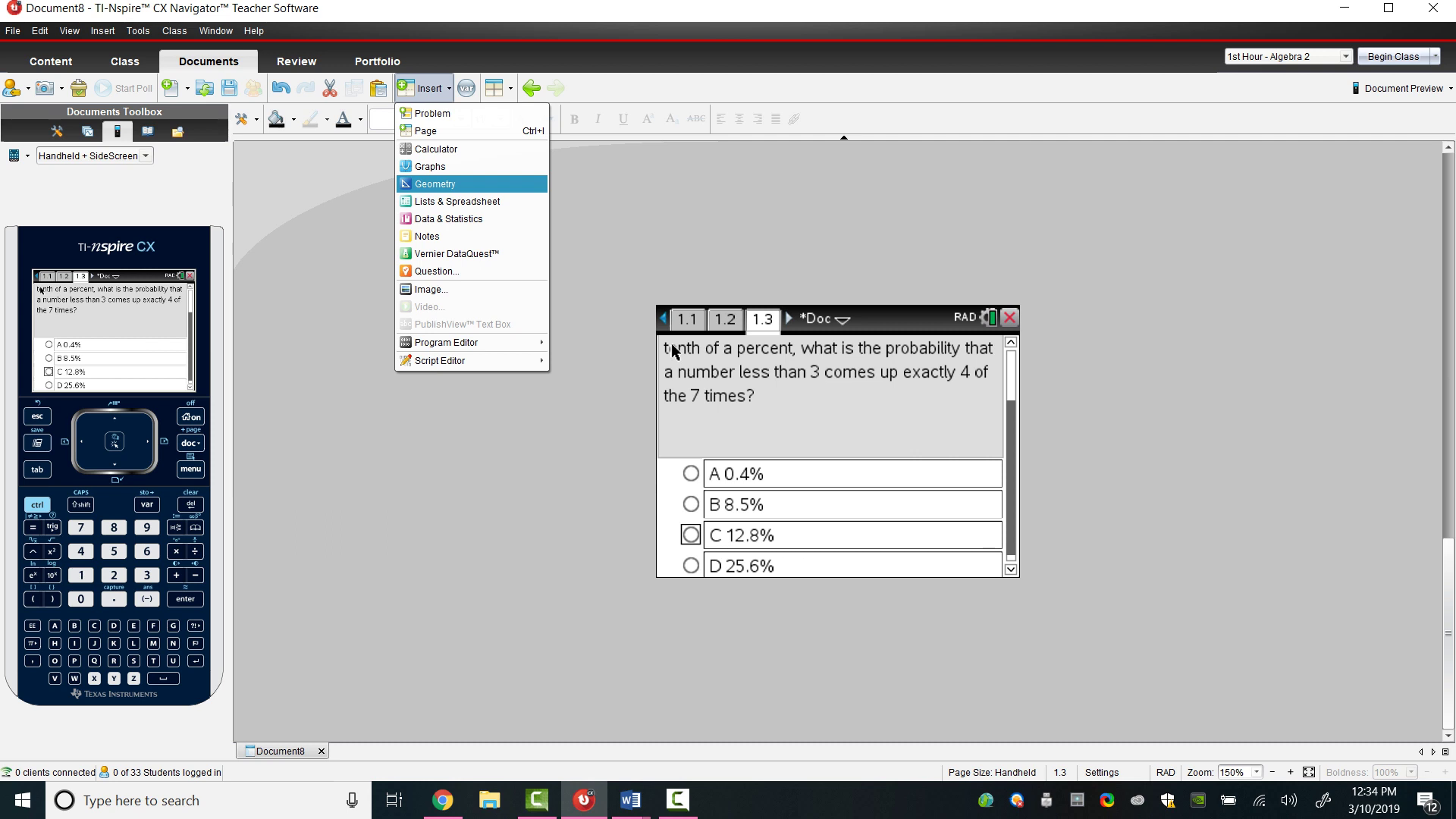
key("Down")
key("Down")
key("Down")
key("Down")
key("Down")
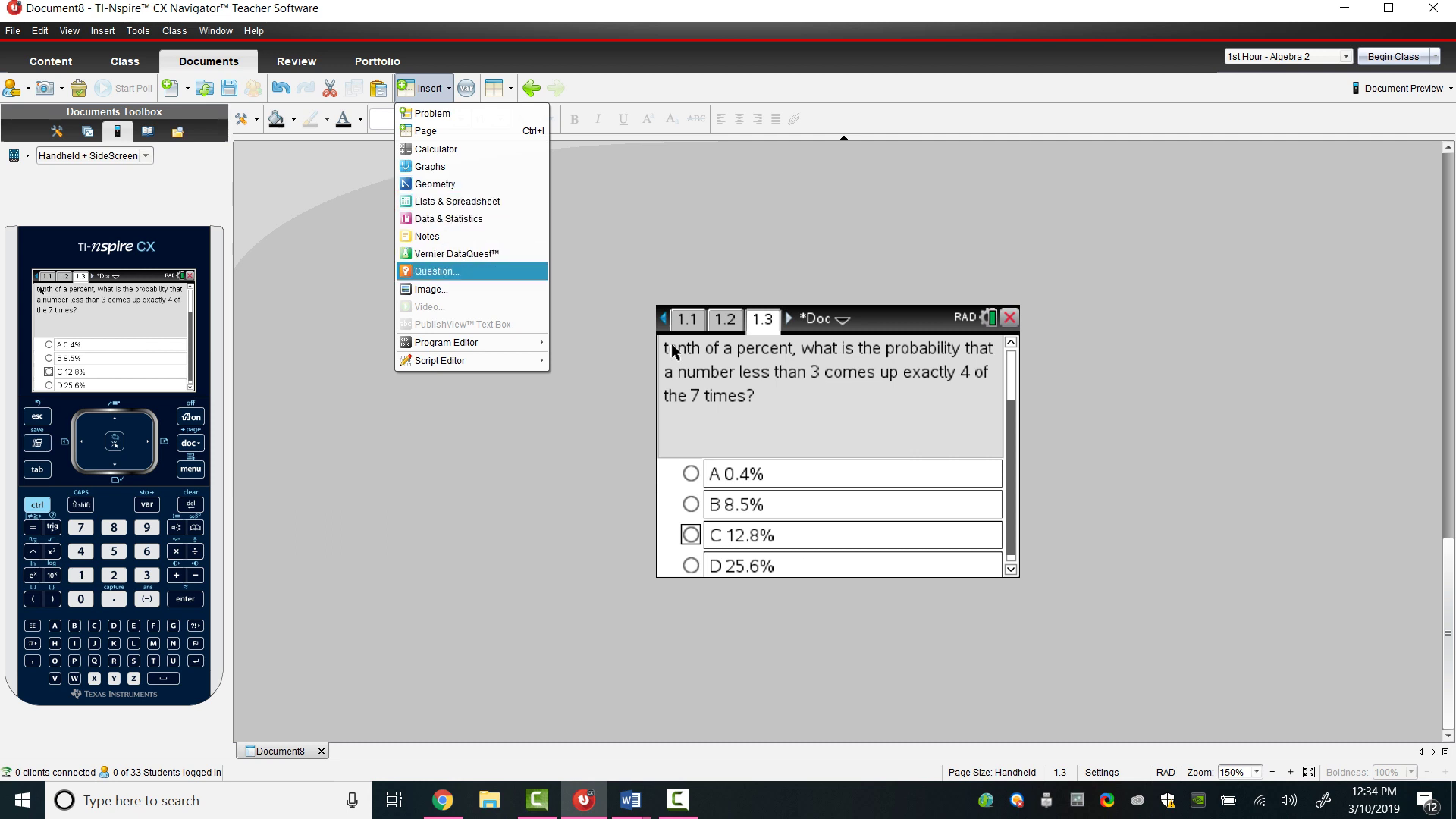
key("Return")
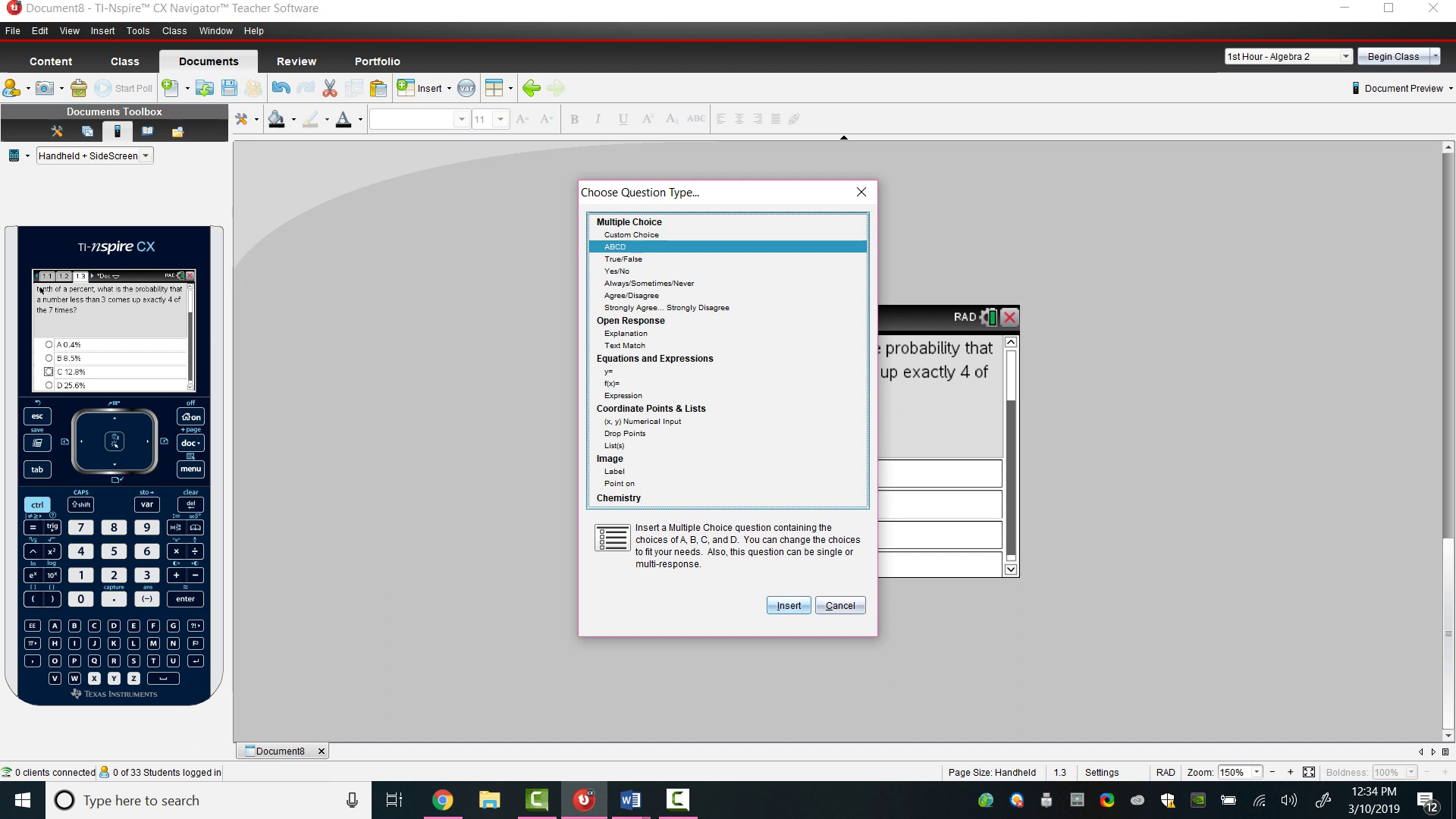
left_click(626, 333)
key("Return")
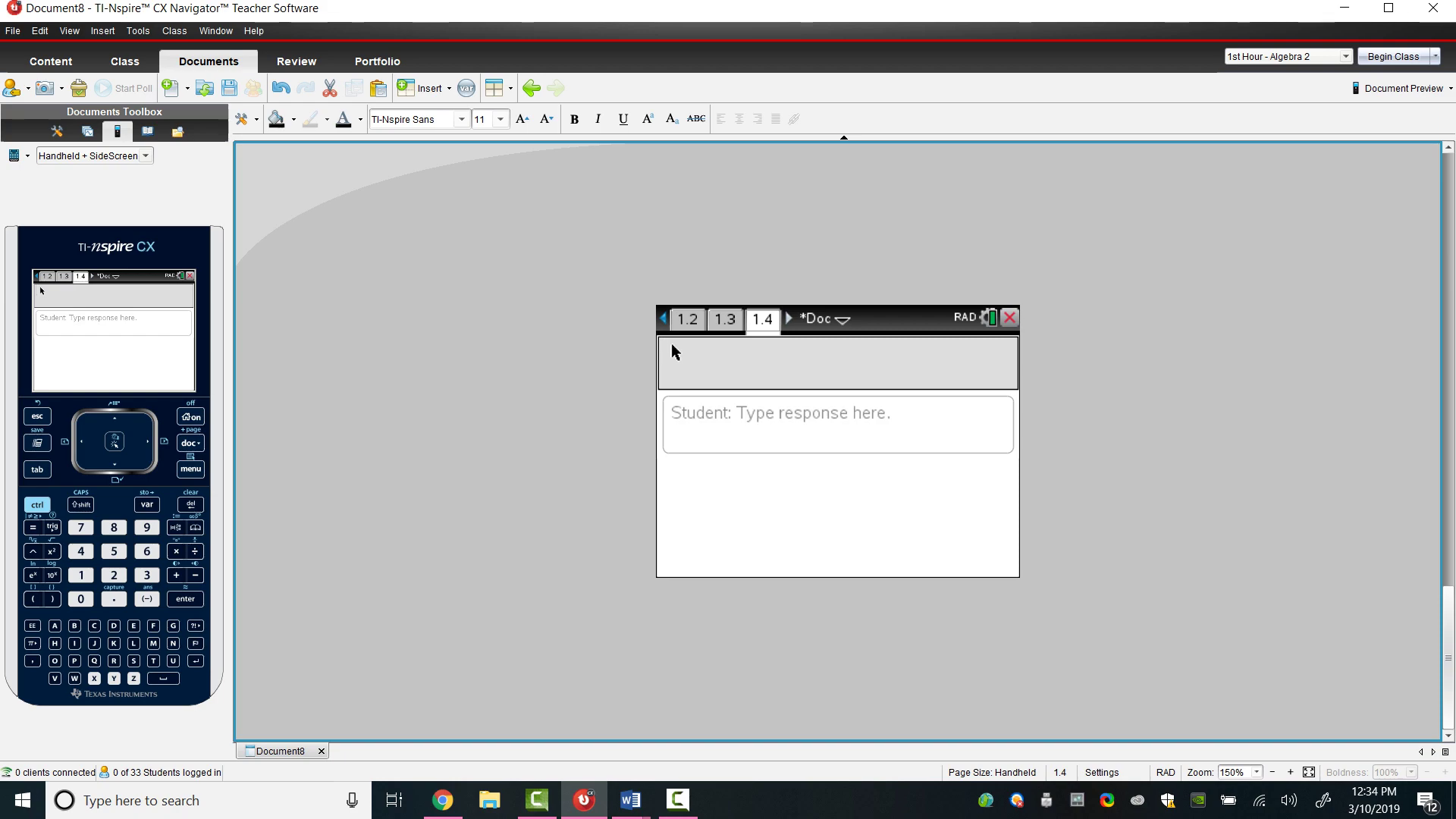
Step: Copy the school fair spinner question 10 from aga_a2_12_tta.docx in Word and paste it into the new TI-Nspire question box
mouse_move(630, 800)
left_click(735, 709)
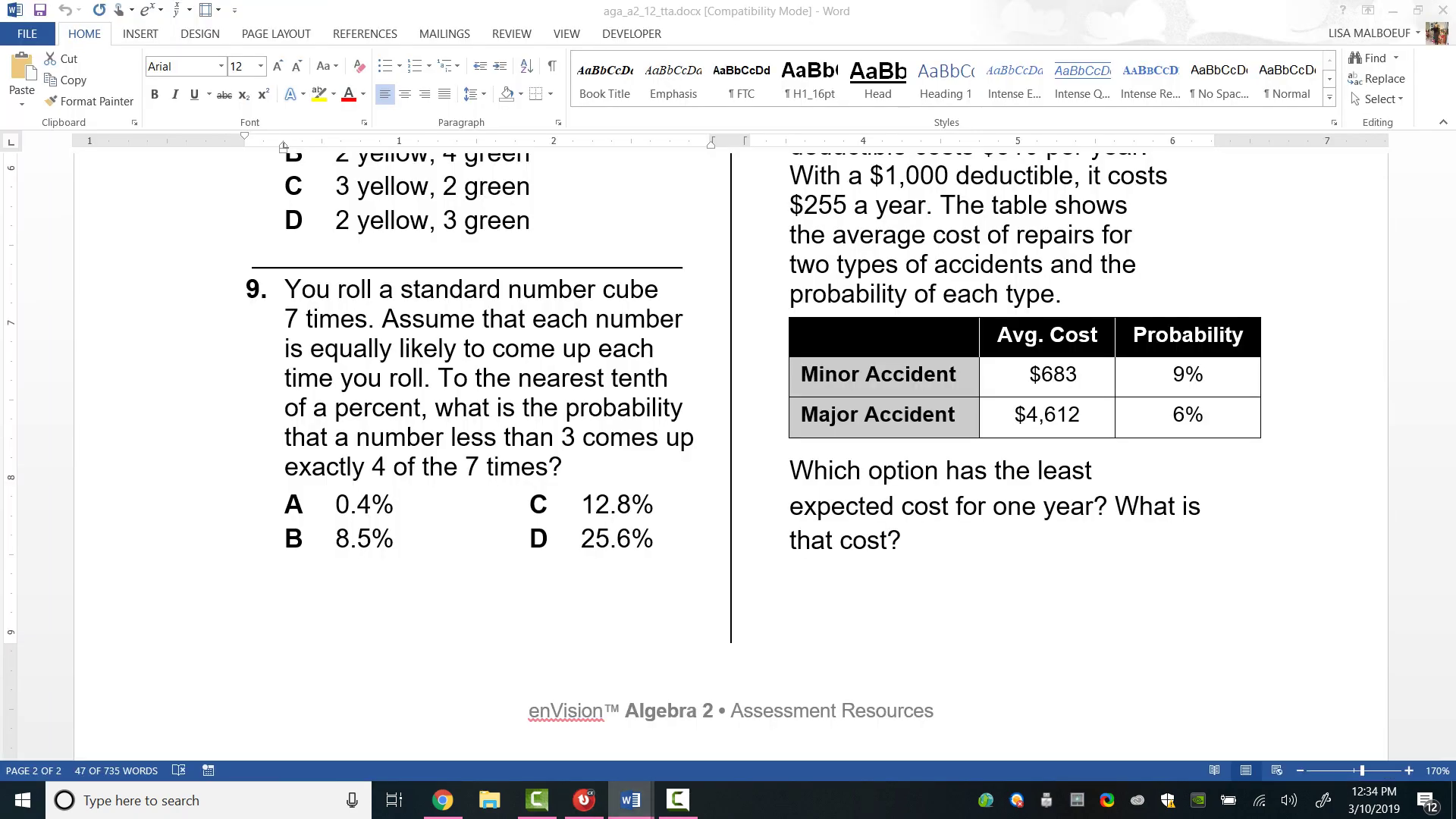
scroll(728, 455, "up", 15)
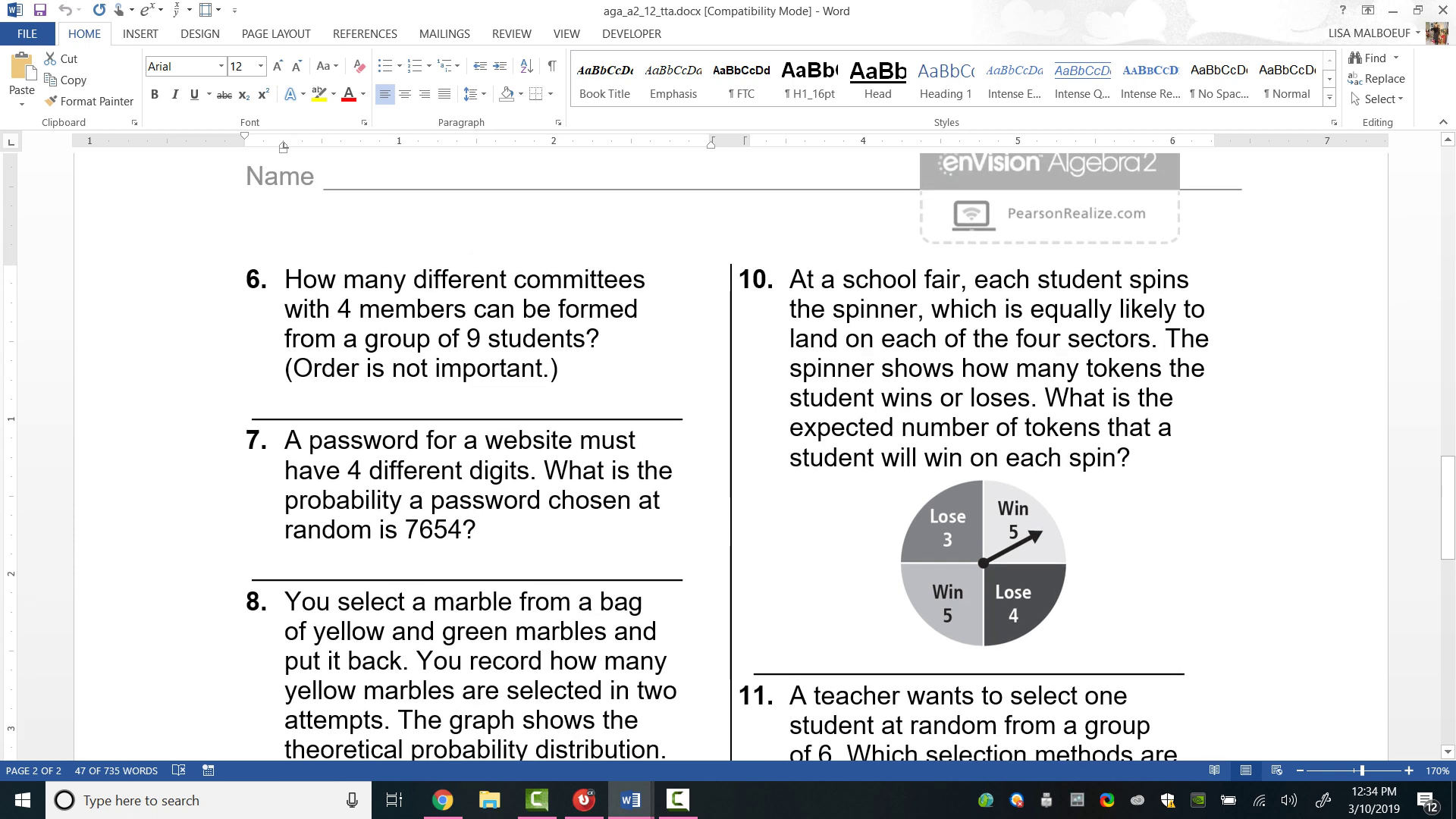
left_click_drag(790, 279, 1183, 664)
key("ctrl+c")
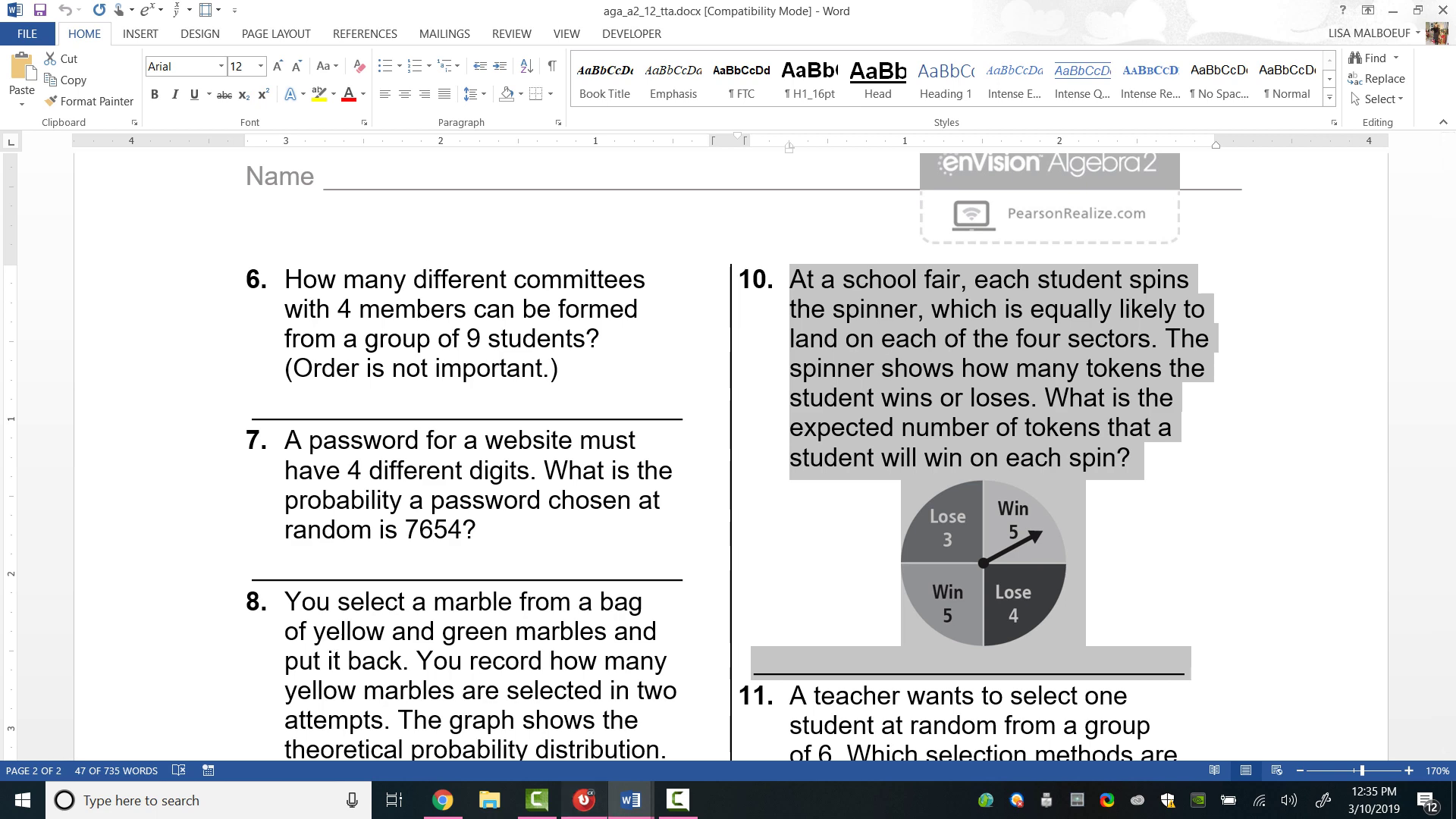
left_click(584, 800)
key("ctrl+v")
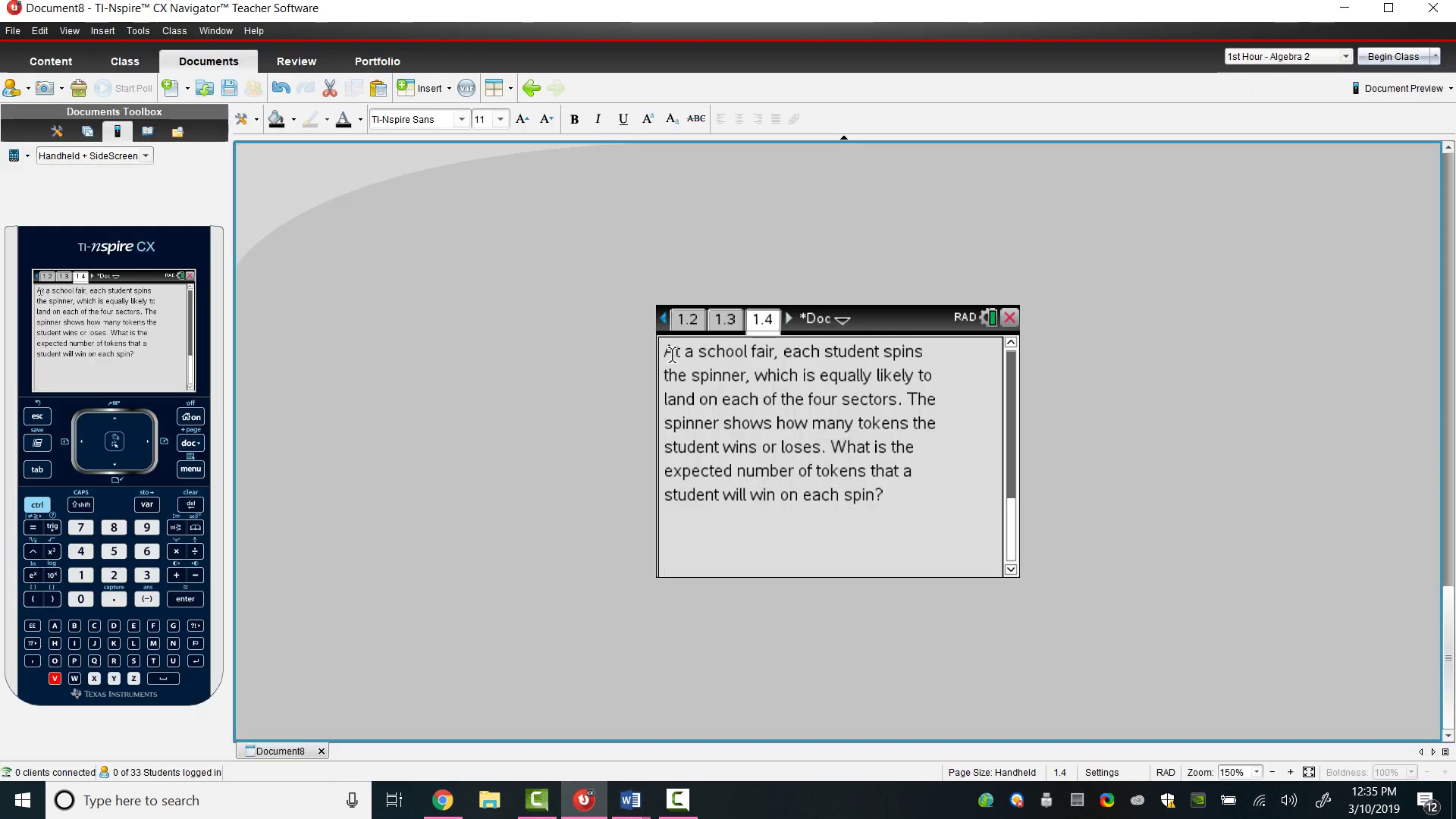
Step: Copy the spinner picture of question 10 from the Word document and paste it below the question text in TI-Nspire
left_click(832, 543)
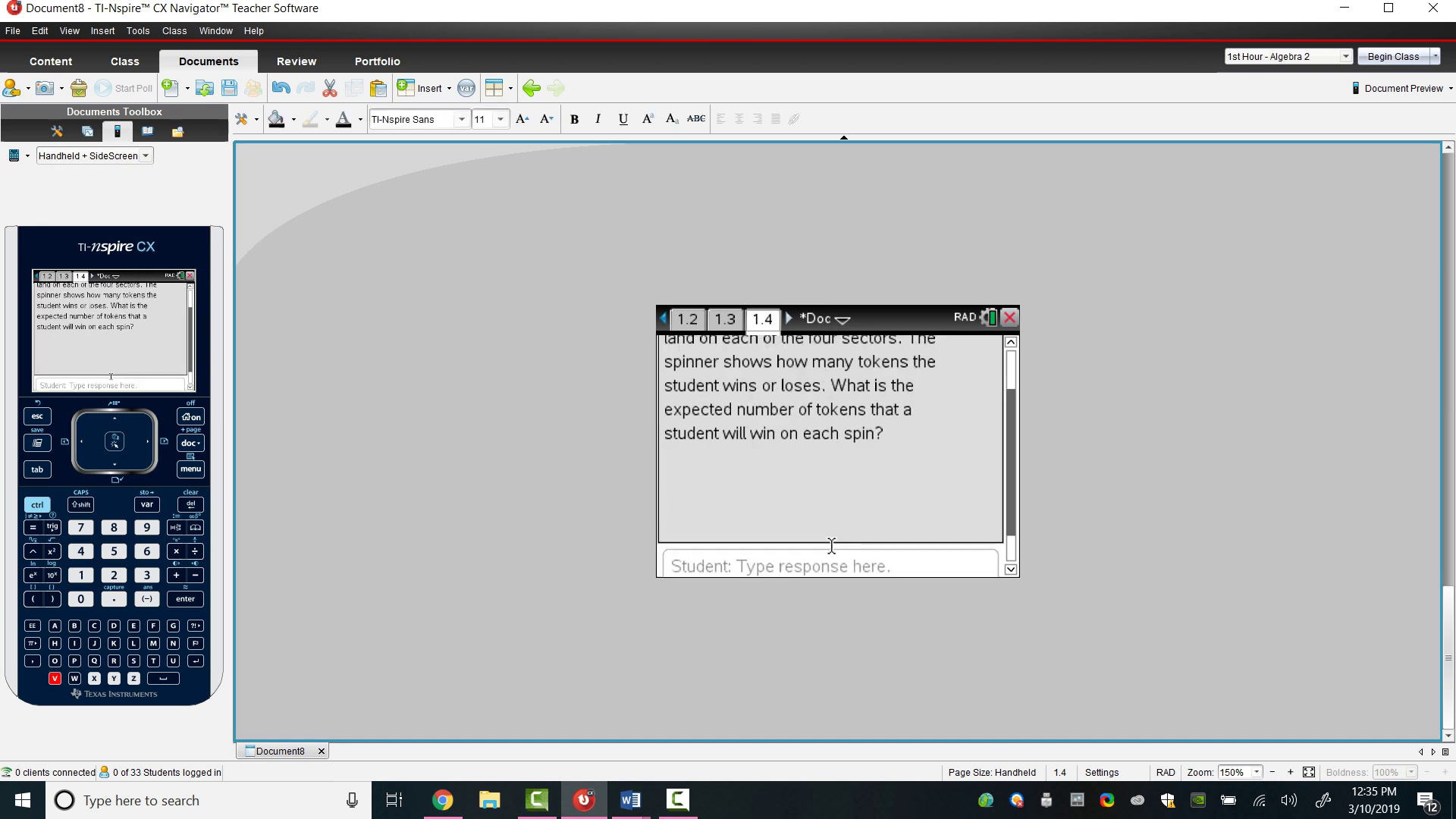
left_click(629, 800)
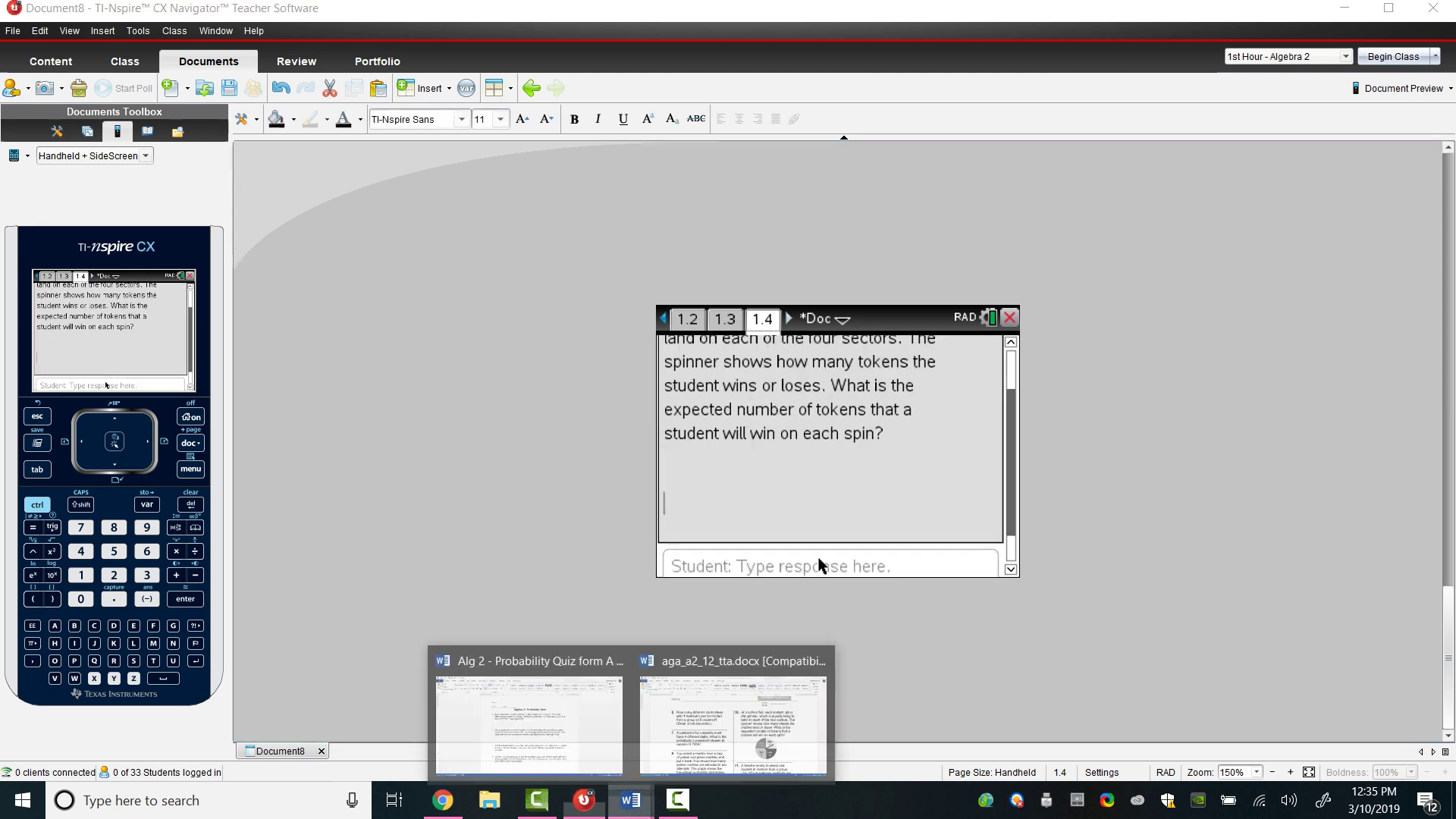
left_click(733, 721)
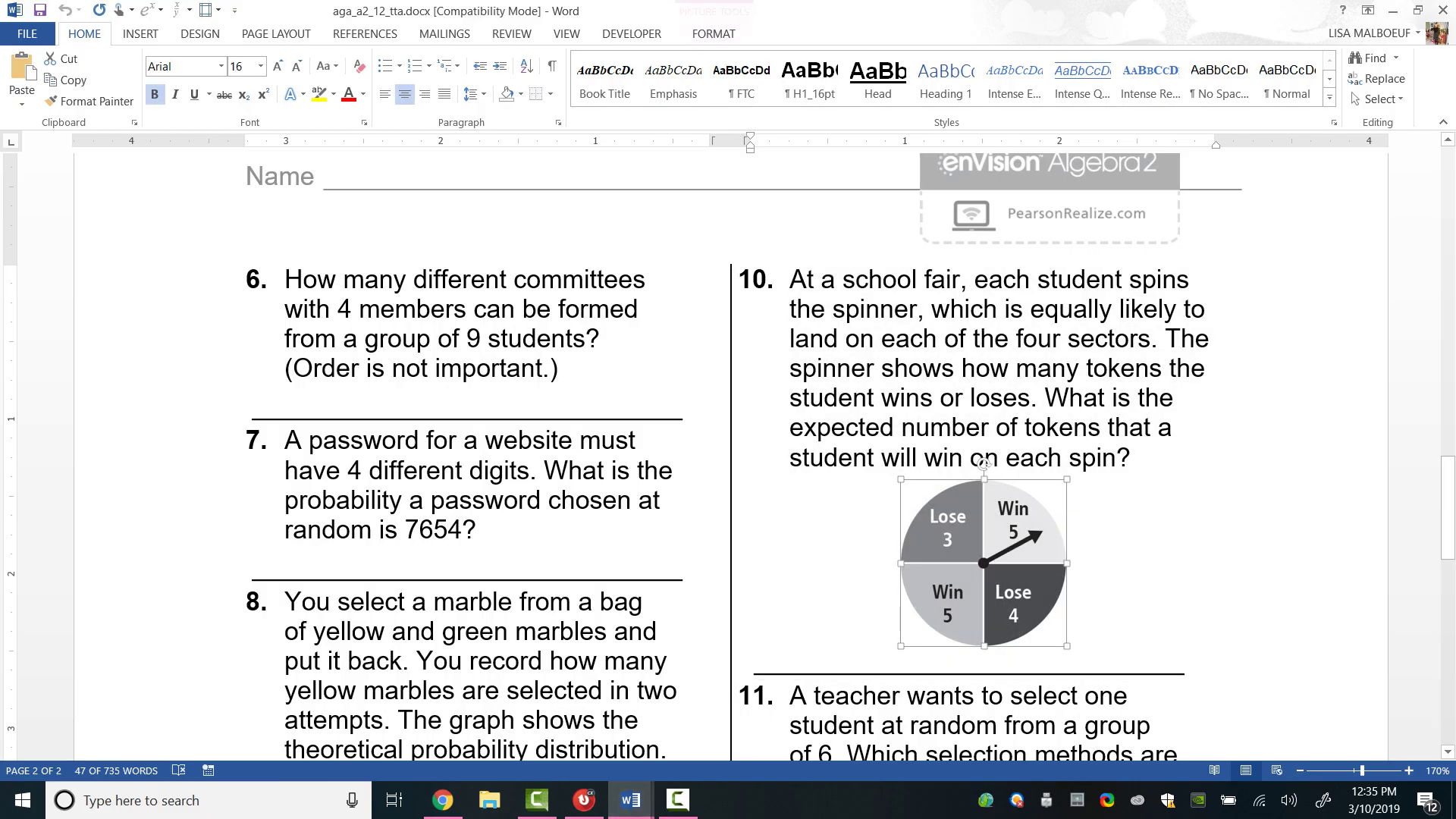
right_click(984, 584)
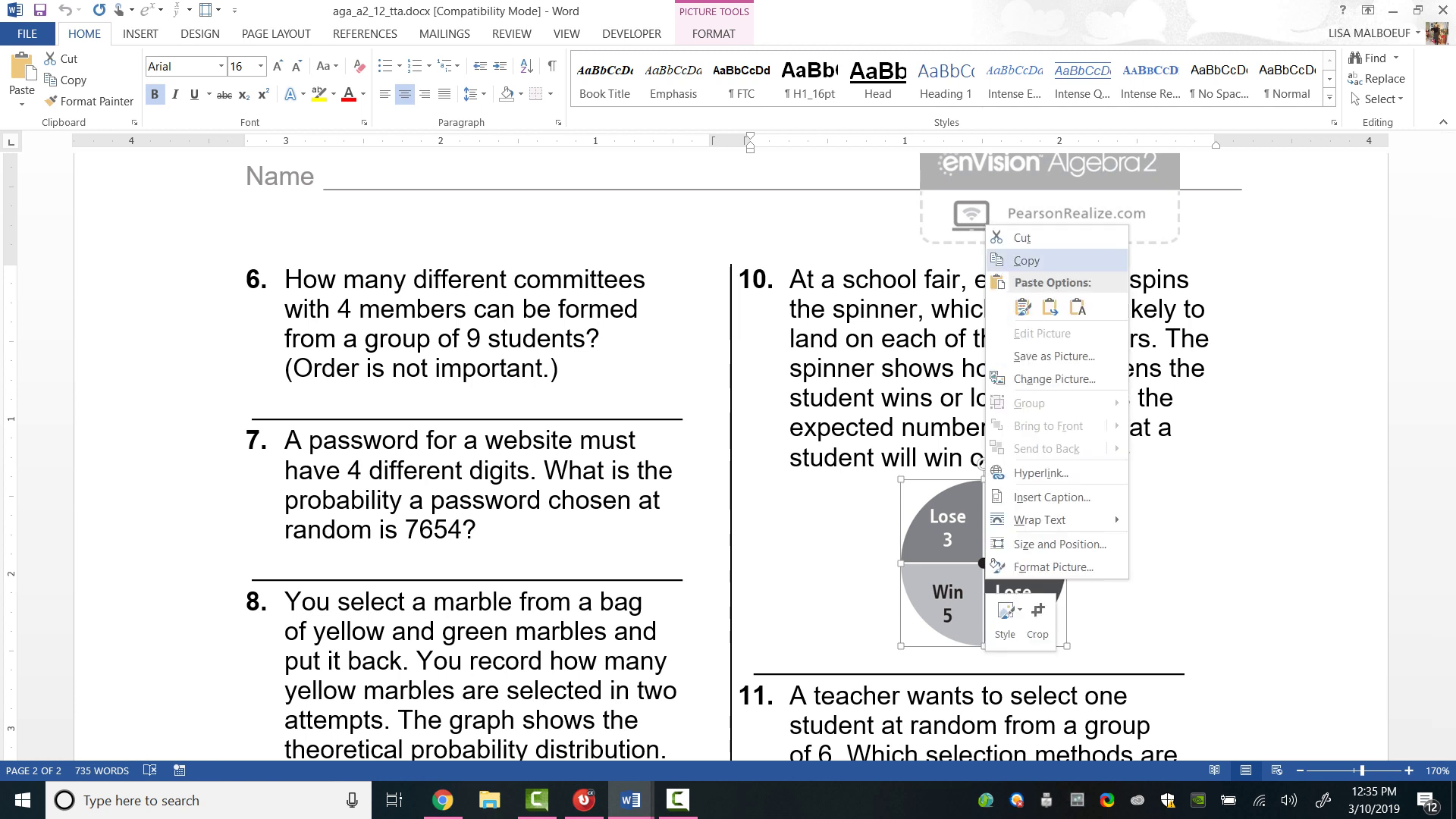
left_click(1026, 261)
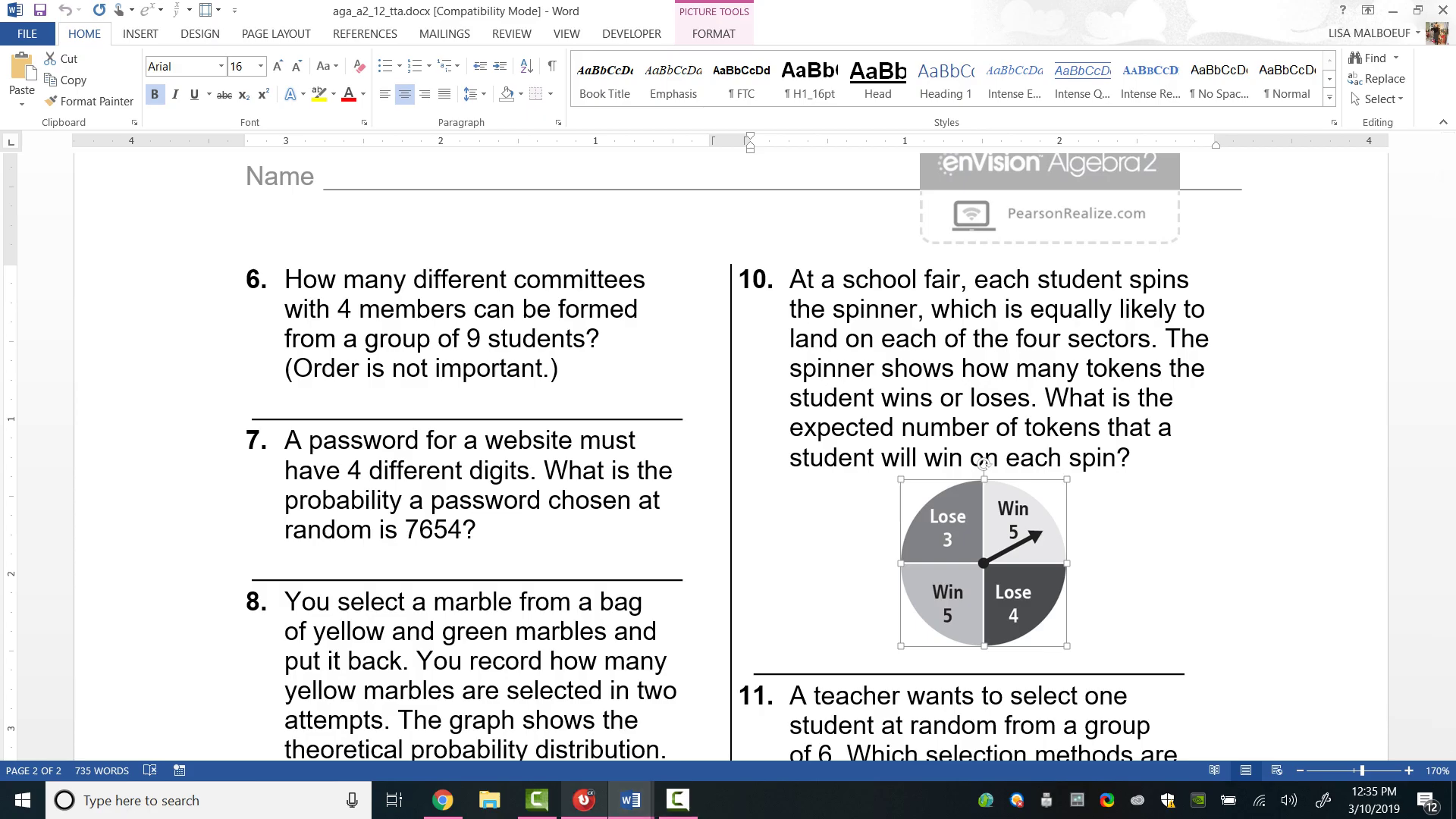
left_click(584, 800)
key("ctrl+v")
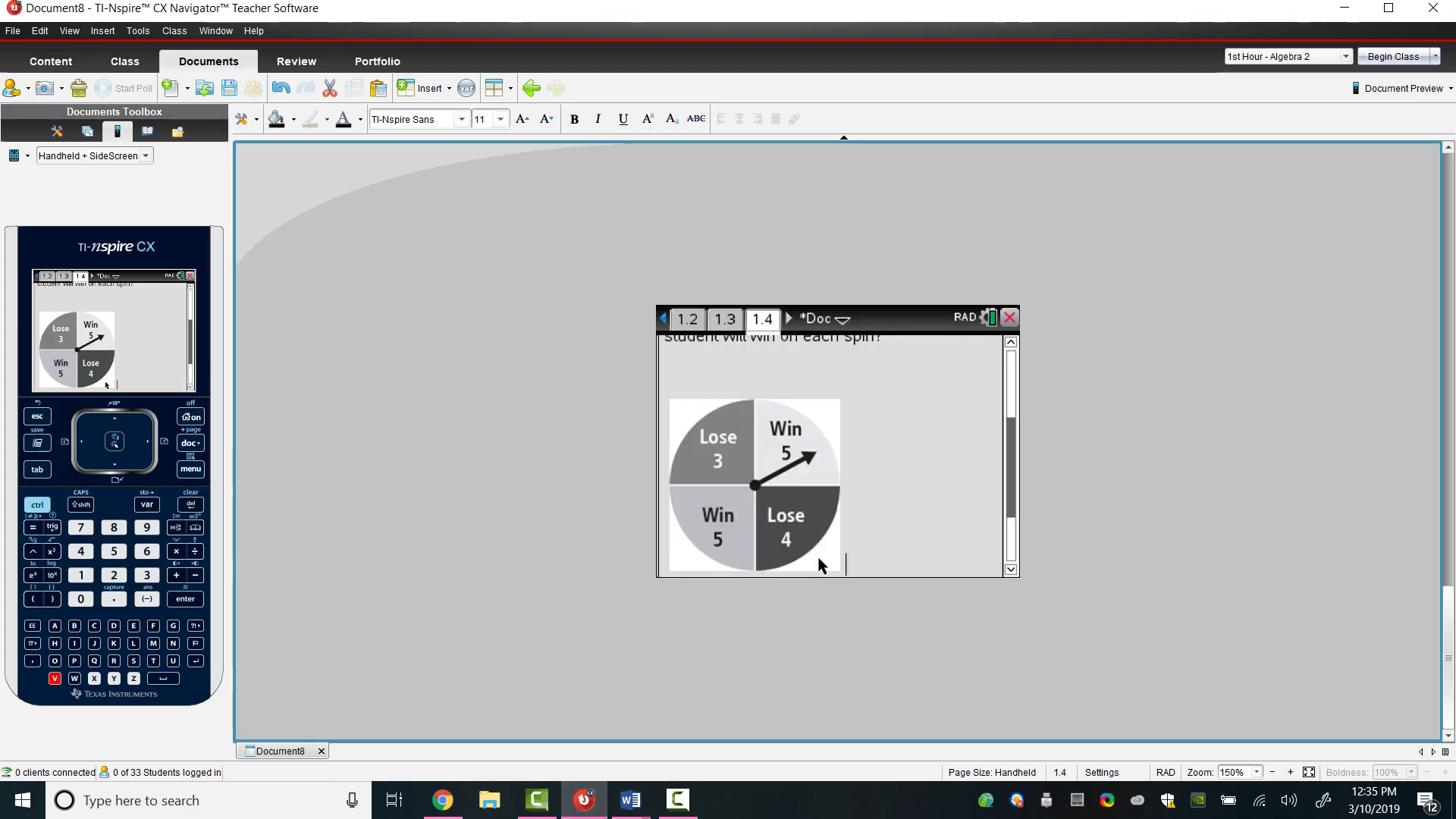
Step: Remove one blank line between the question text and the spinner picture
left_click(717, 366)
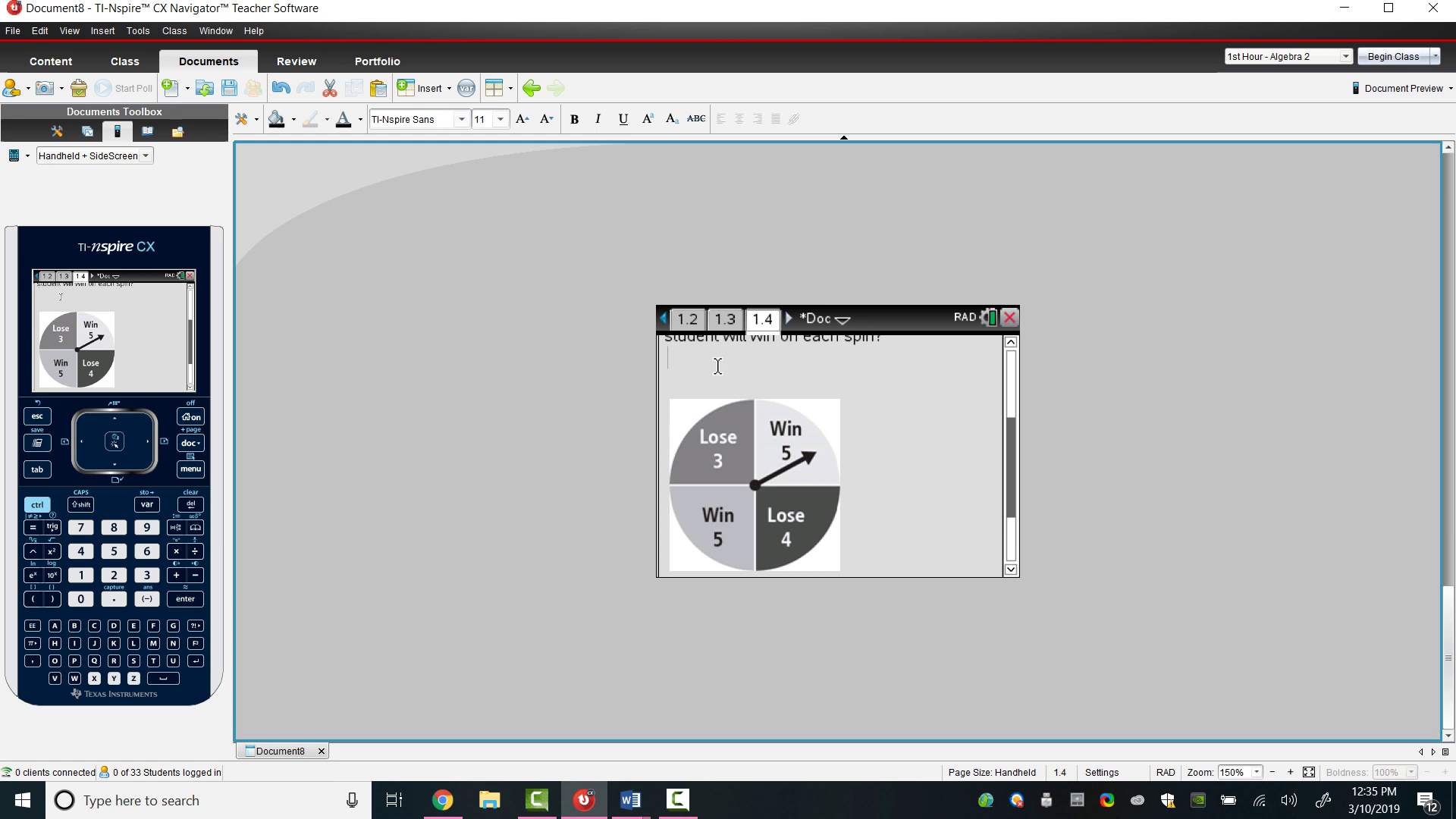
key("Delete")
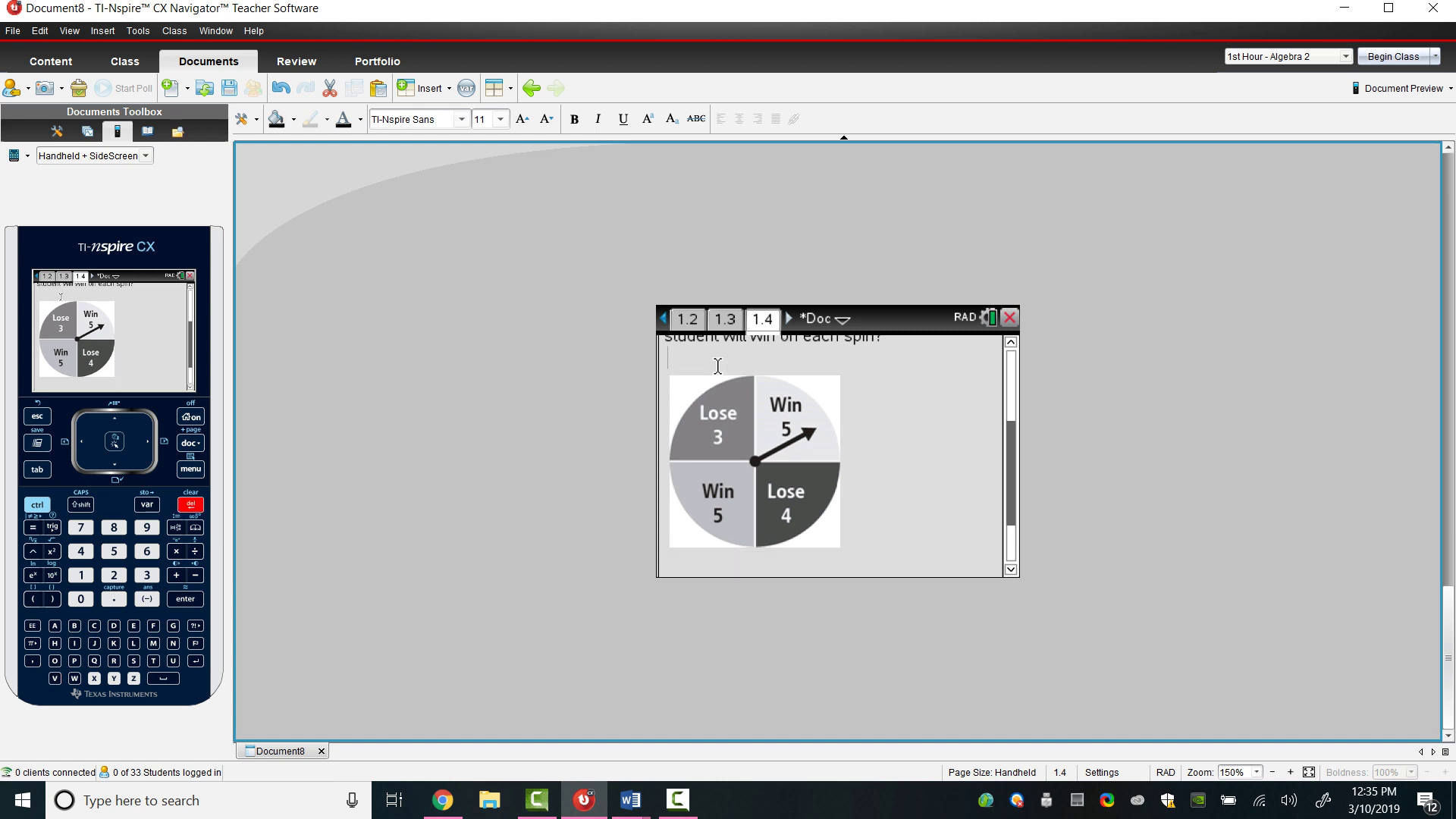
scroll(747, 470, "up", 3)
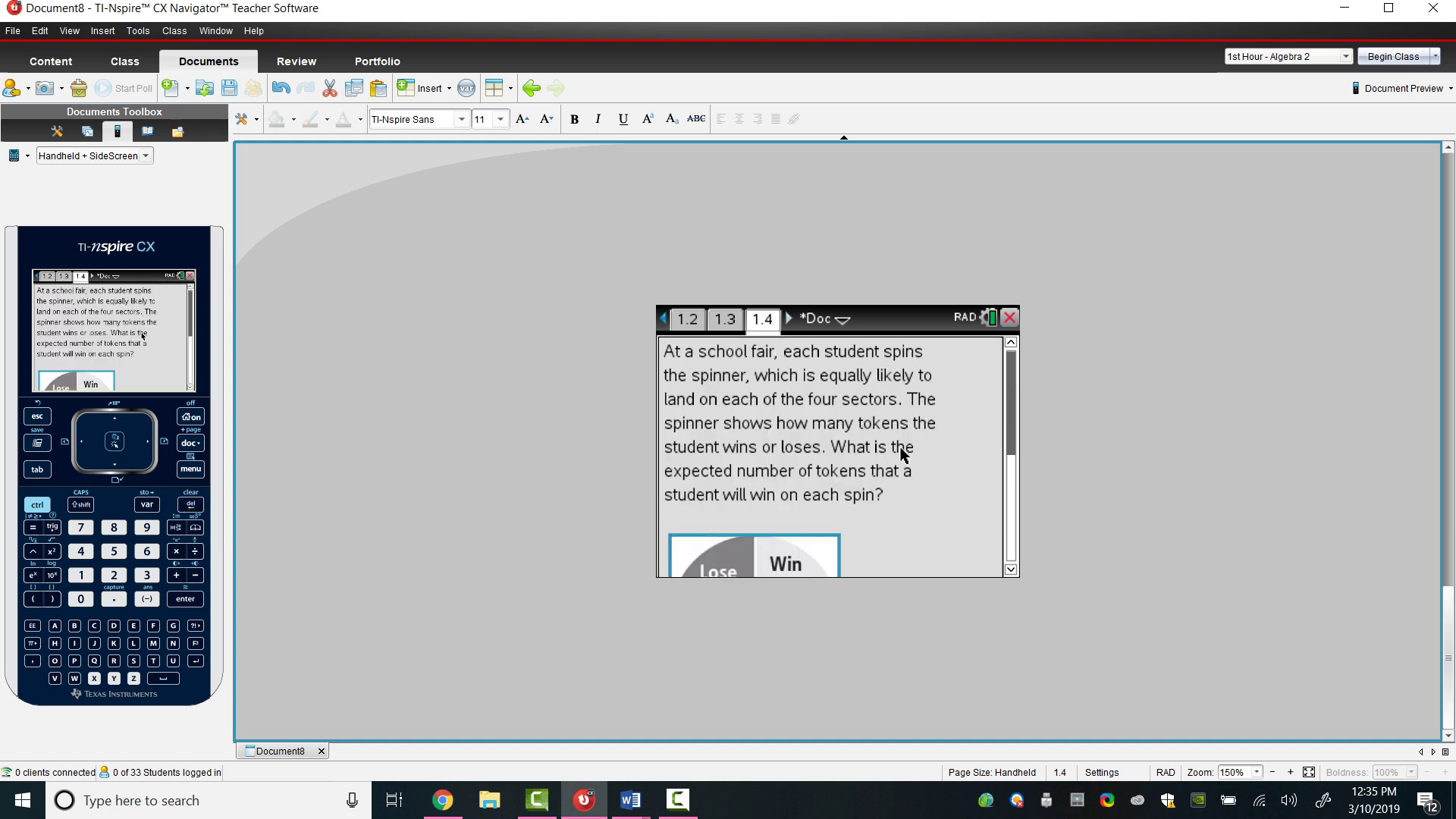
scroll(904, 458, "down", 3)
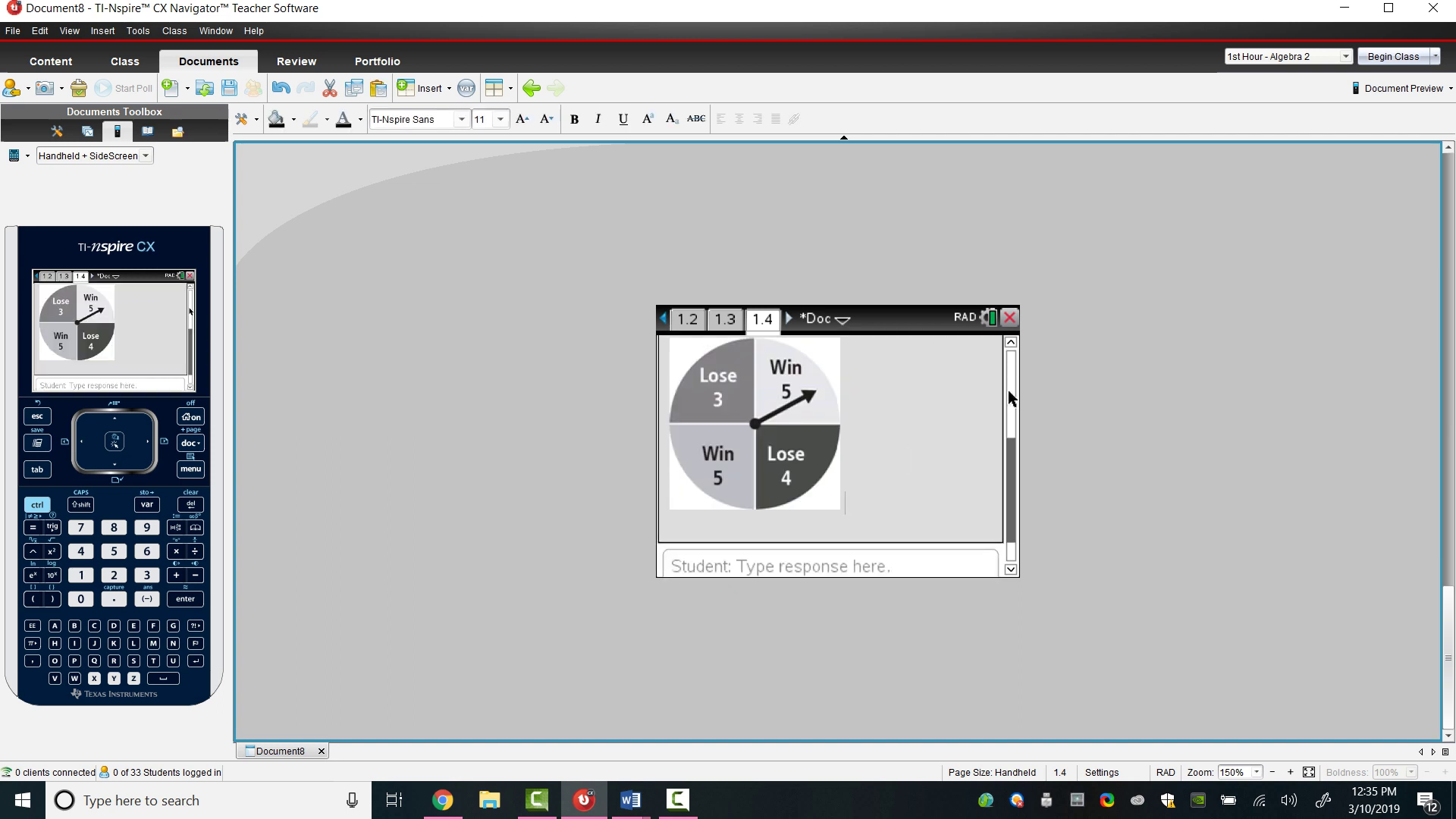
scroll(1011, 410, "up", 3)
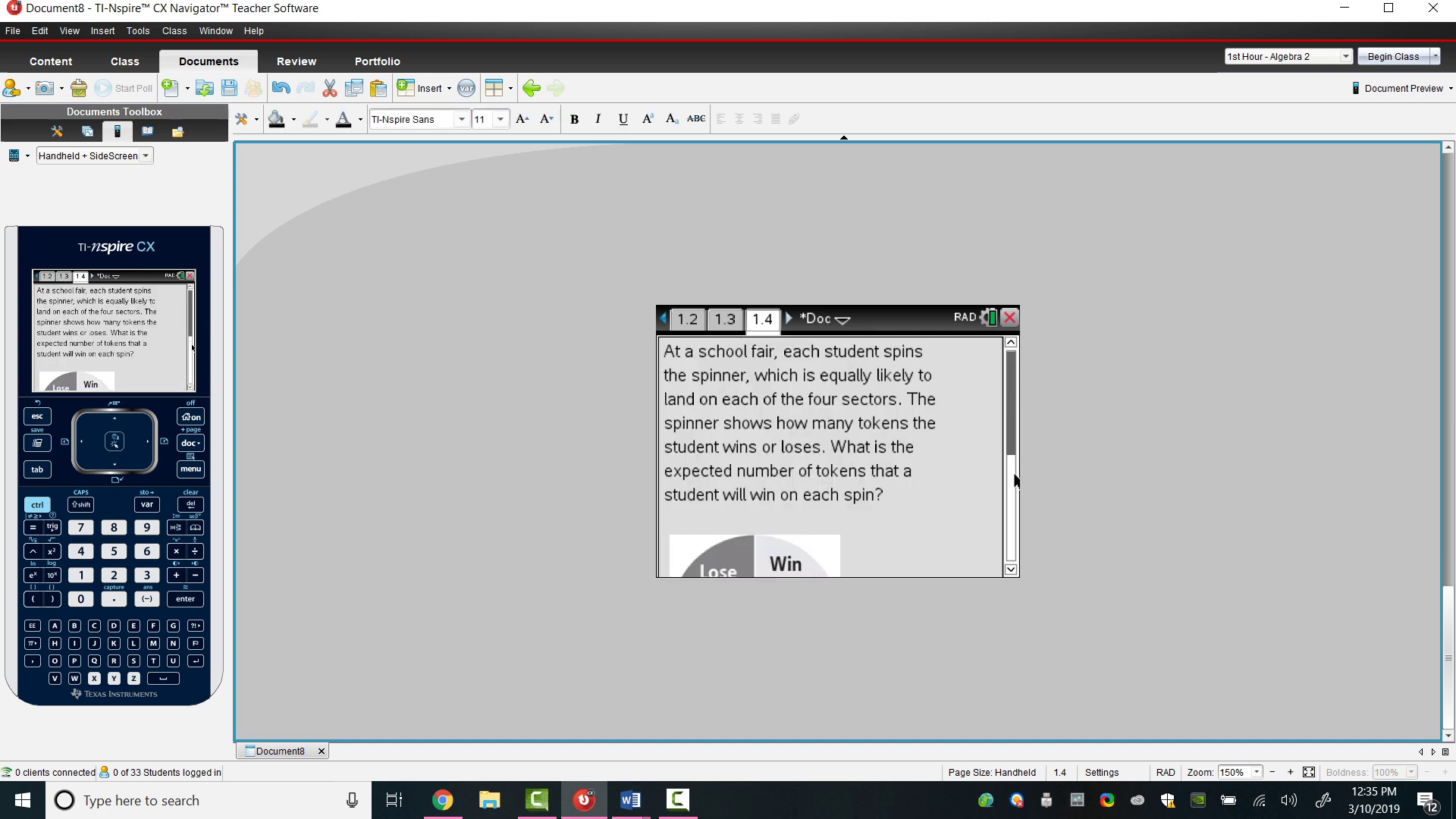
Step: Remove the line breaks inside the school fair spinner question so its text flows as one continuous paragraph
left_click(924, 355)
key("Delete")
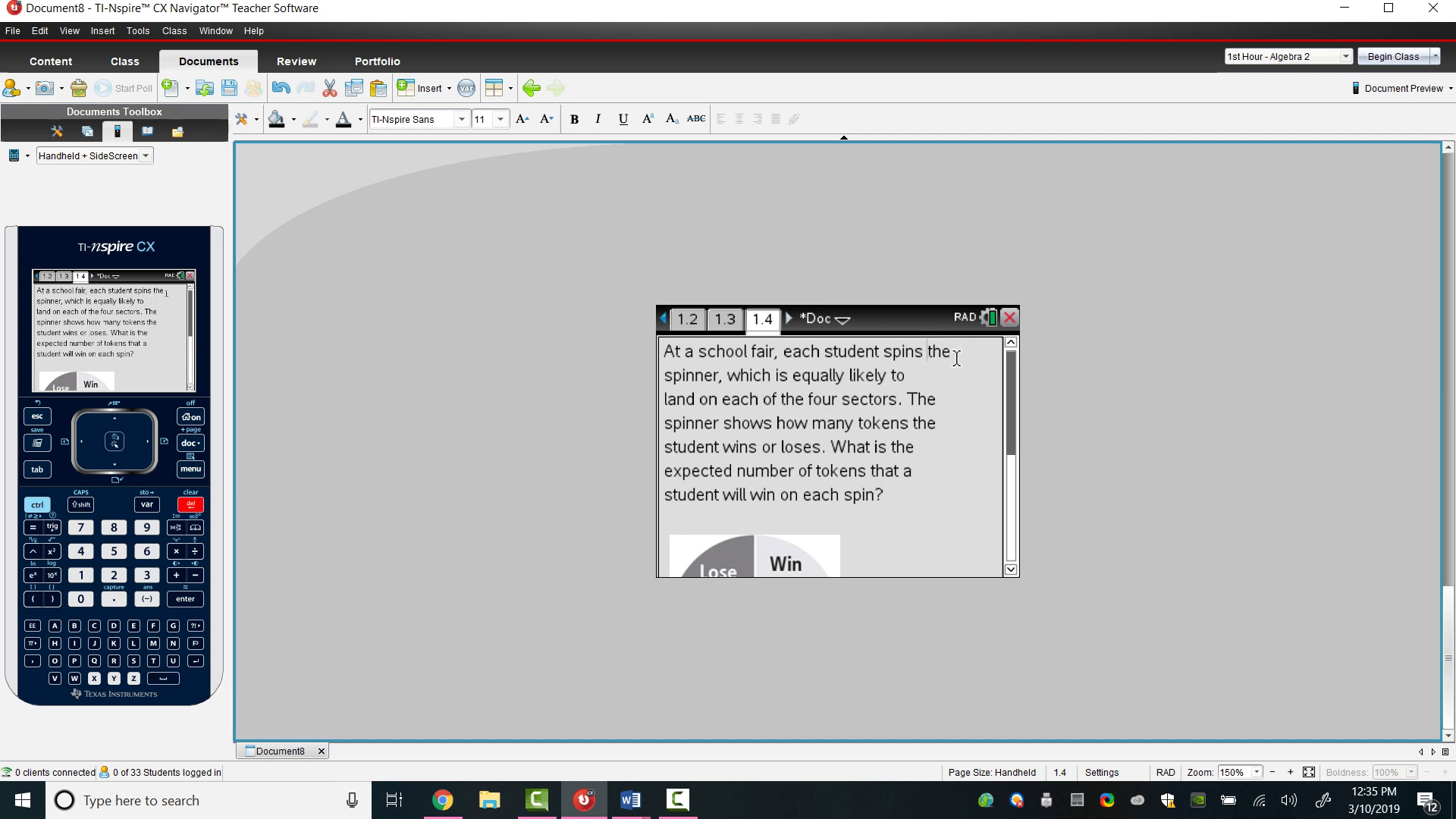
left_click(948, 375)
key("Delete")
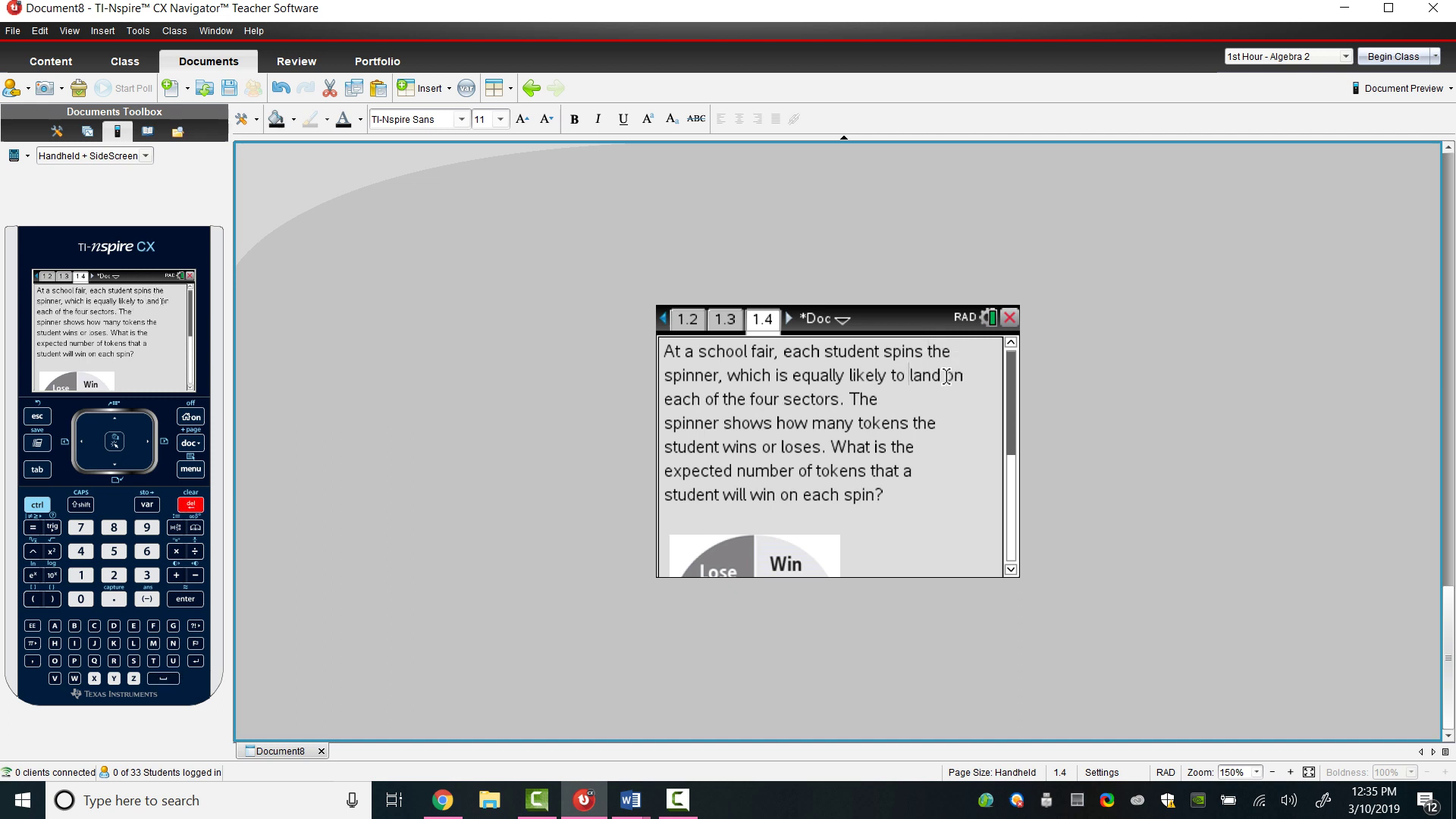
left_click(931, 410)
key("Delete")
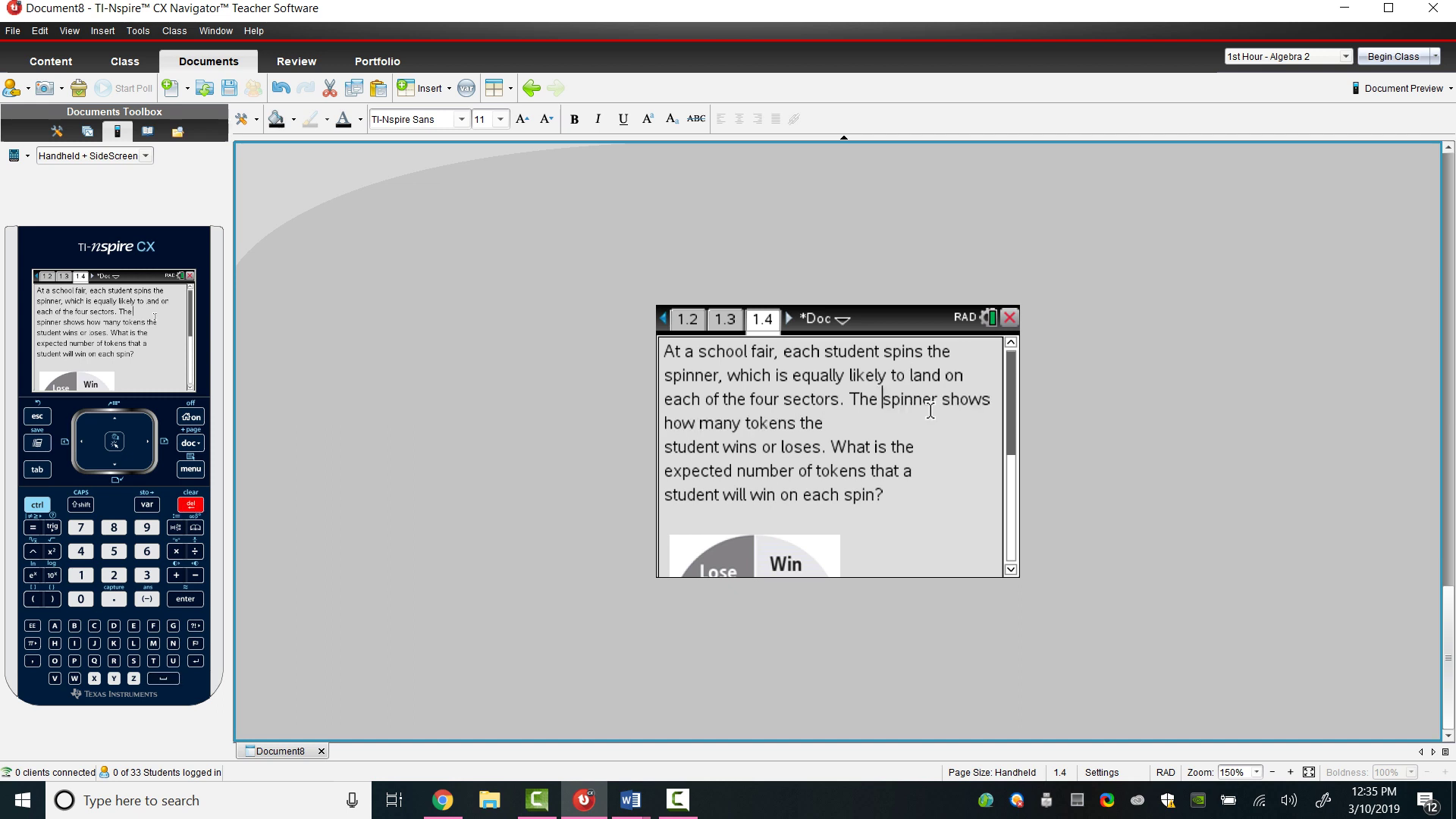
left_click(848, 423)
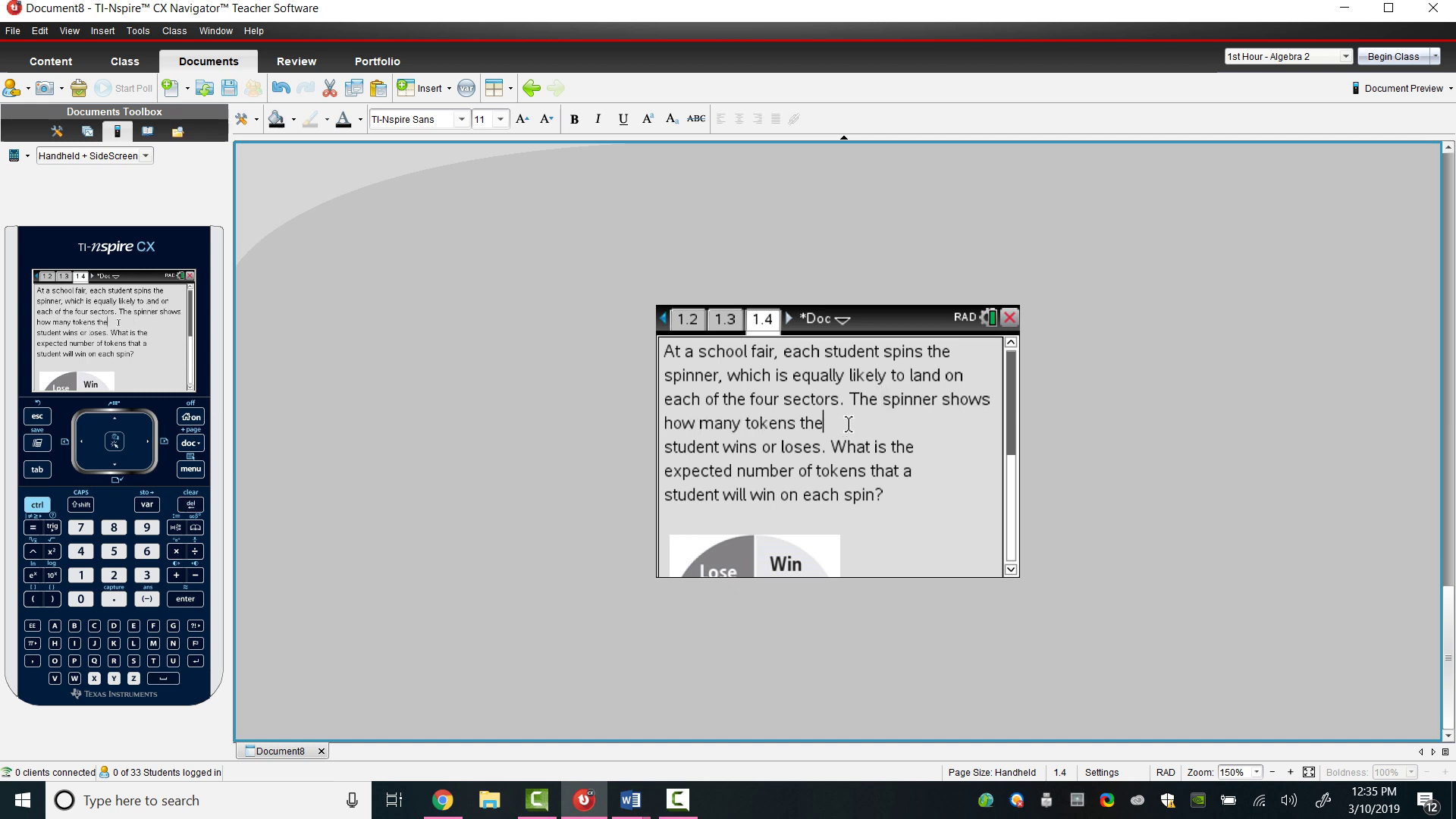
key("Delete")
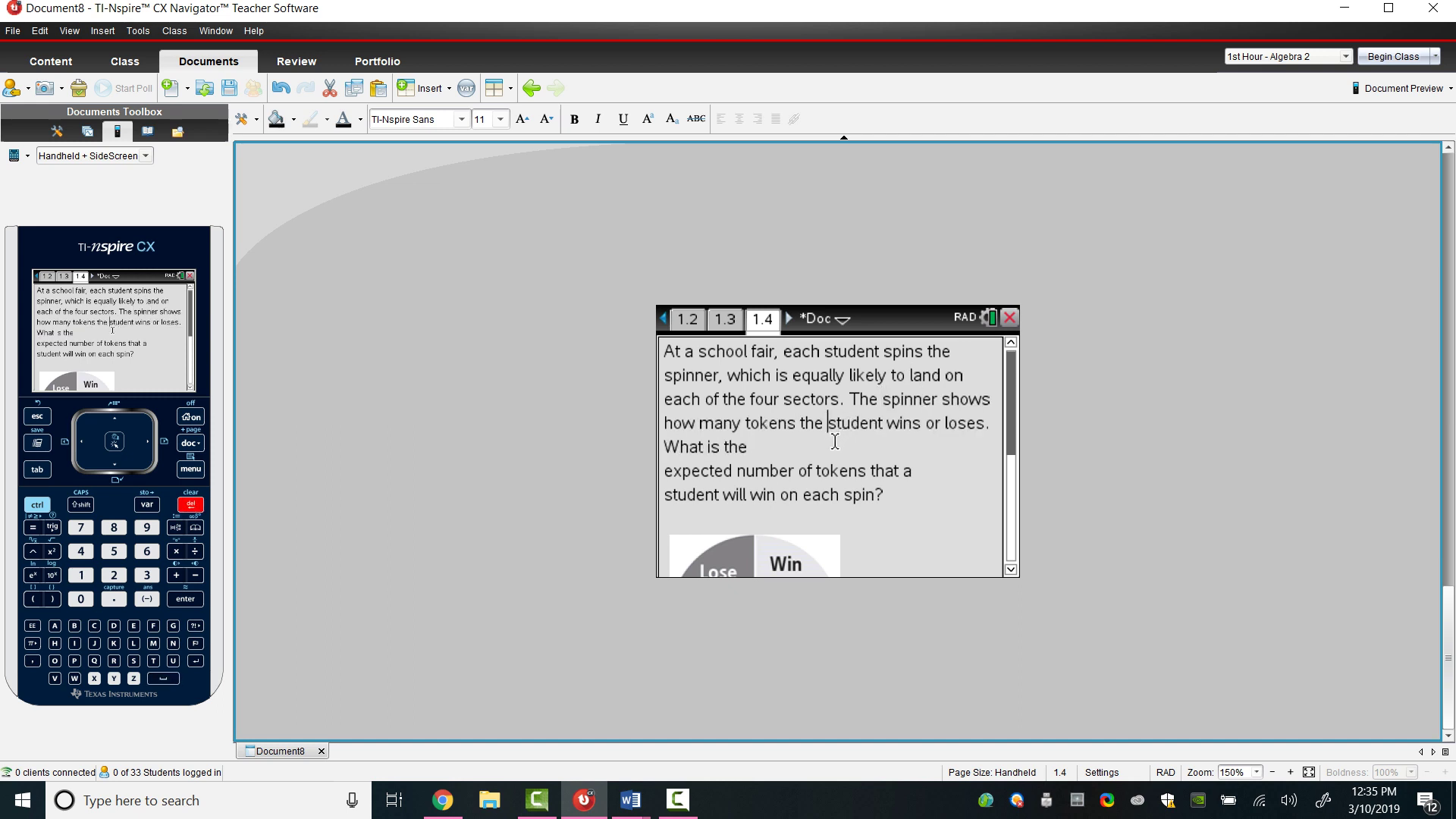
left_click(827, 449)
key("Delete")
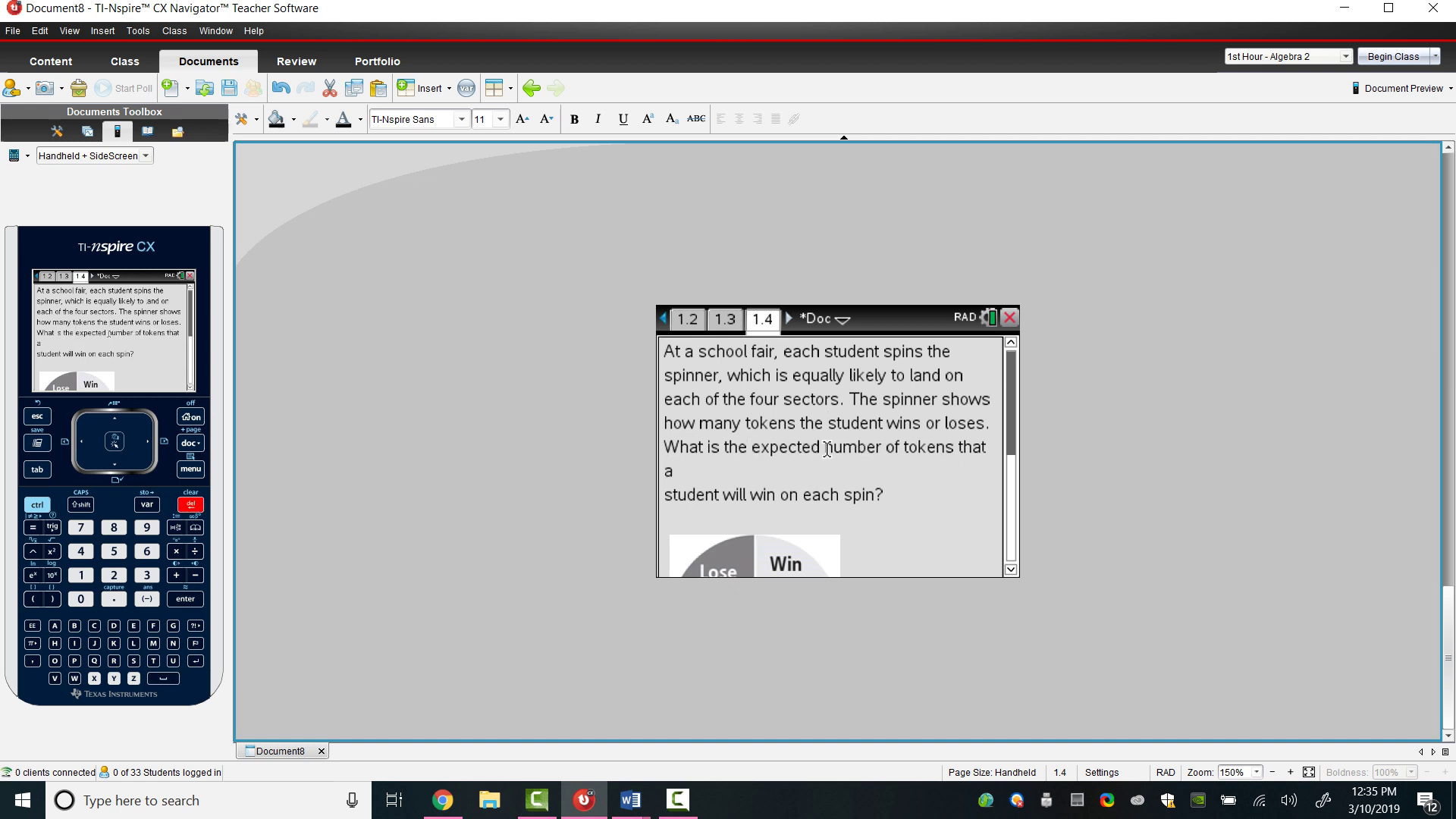
left_click(739, 471)
key("Delete")
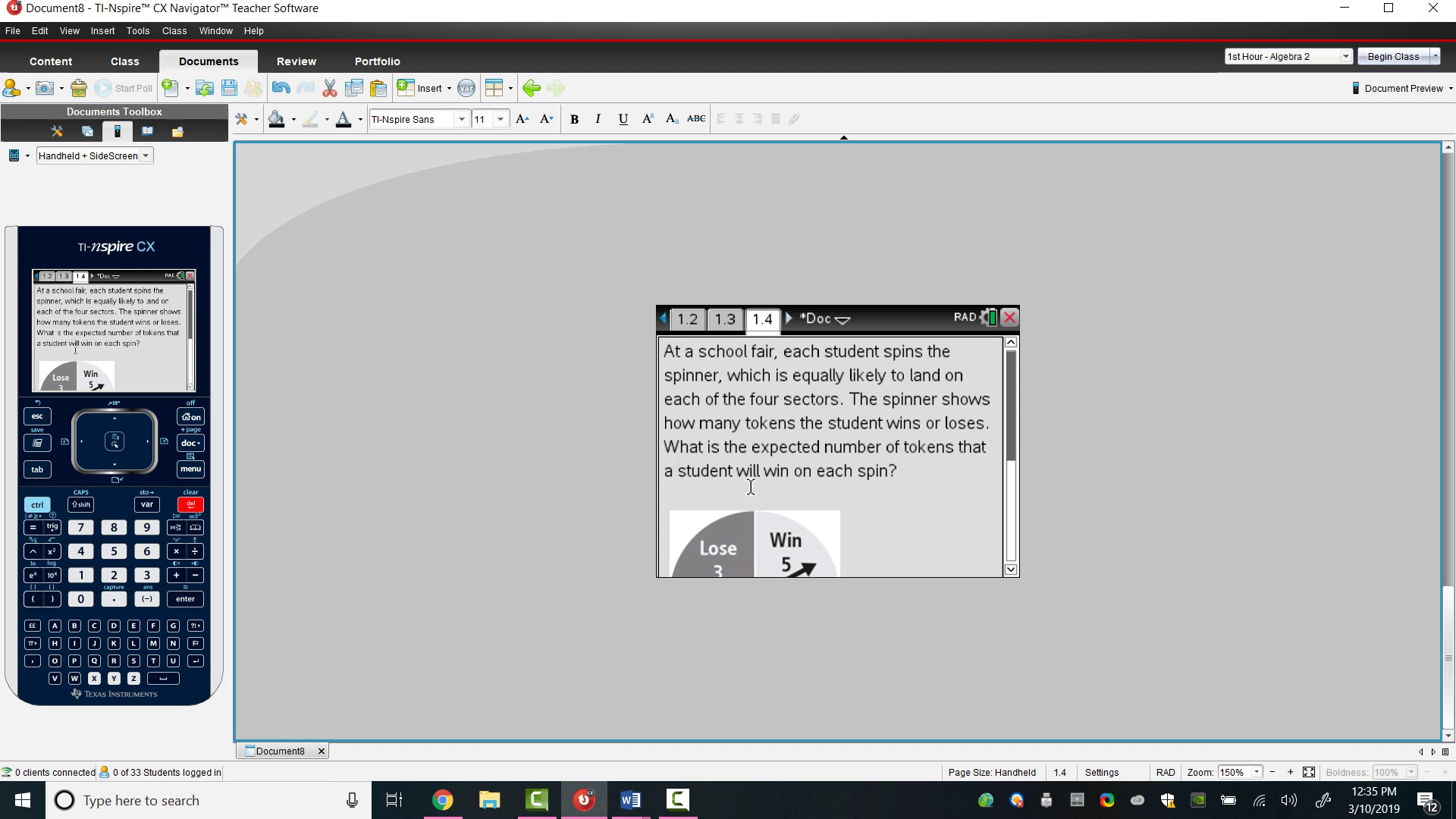
Step: Insert a Graphs page after the school fair spinner question
key("ctrl+End")
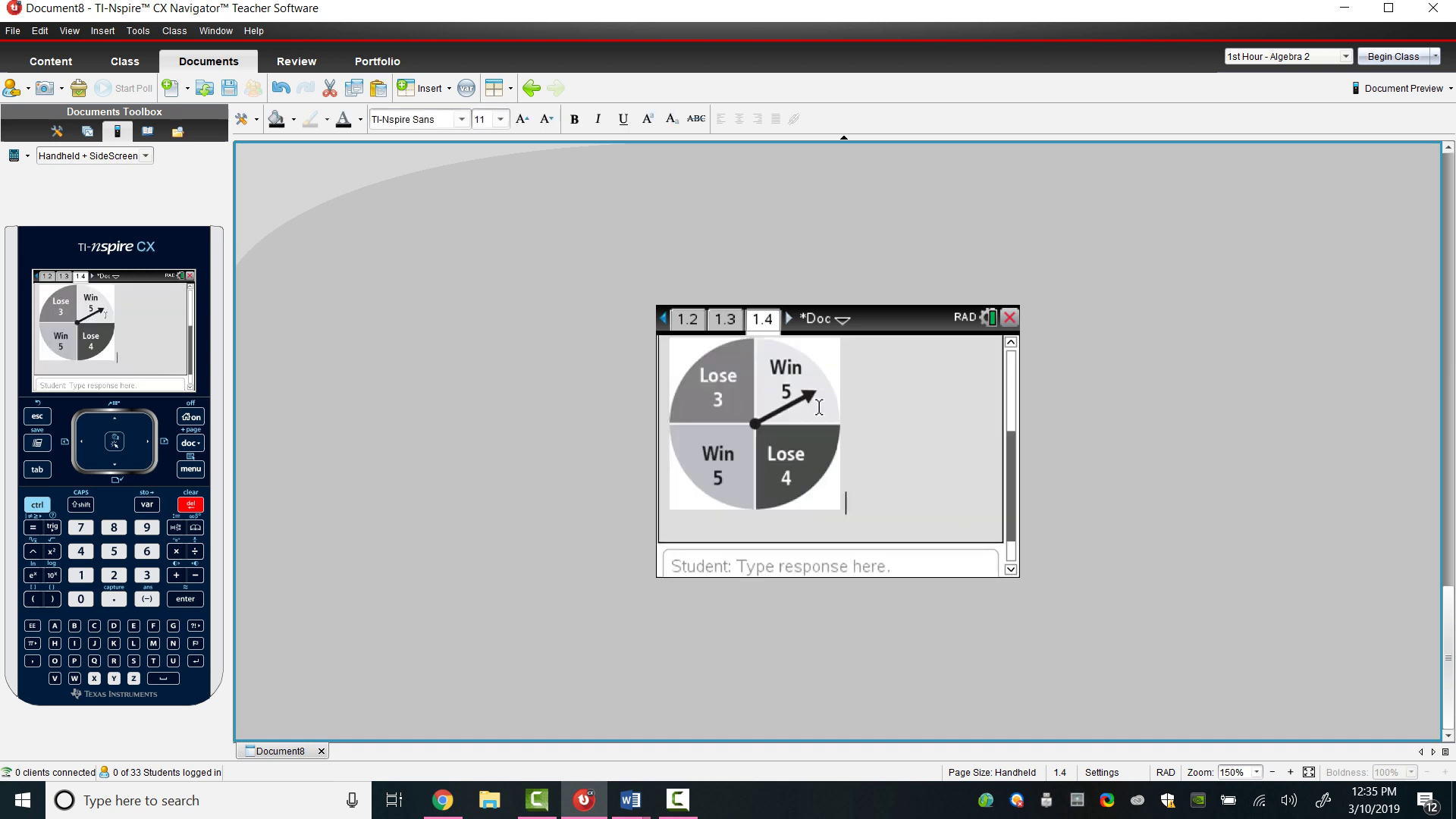
left_click(425, 88)
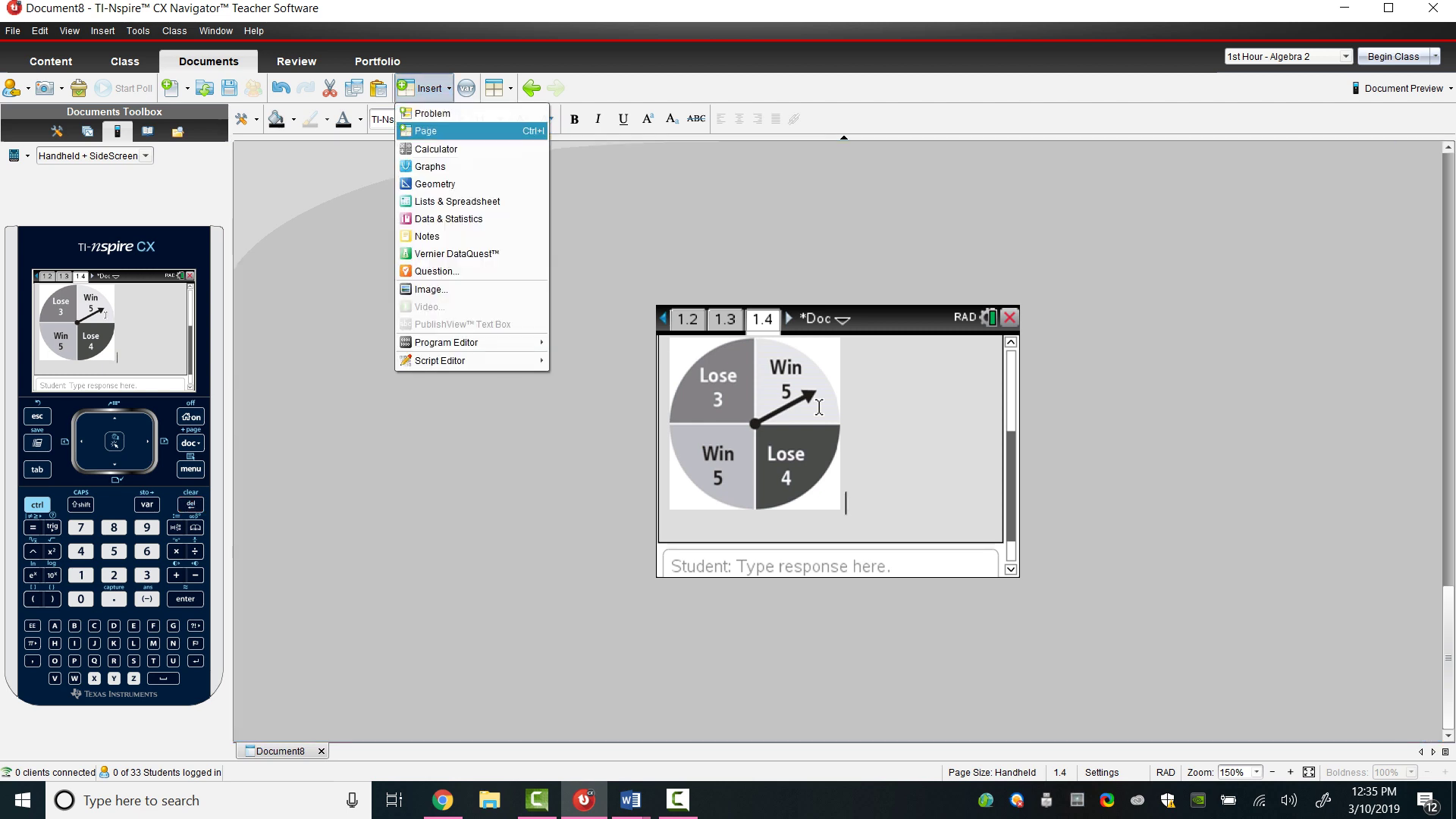
key("Up")
key("Up")
key("Up")
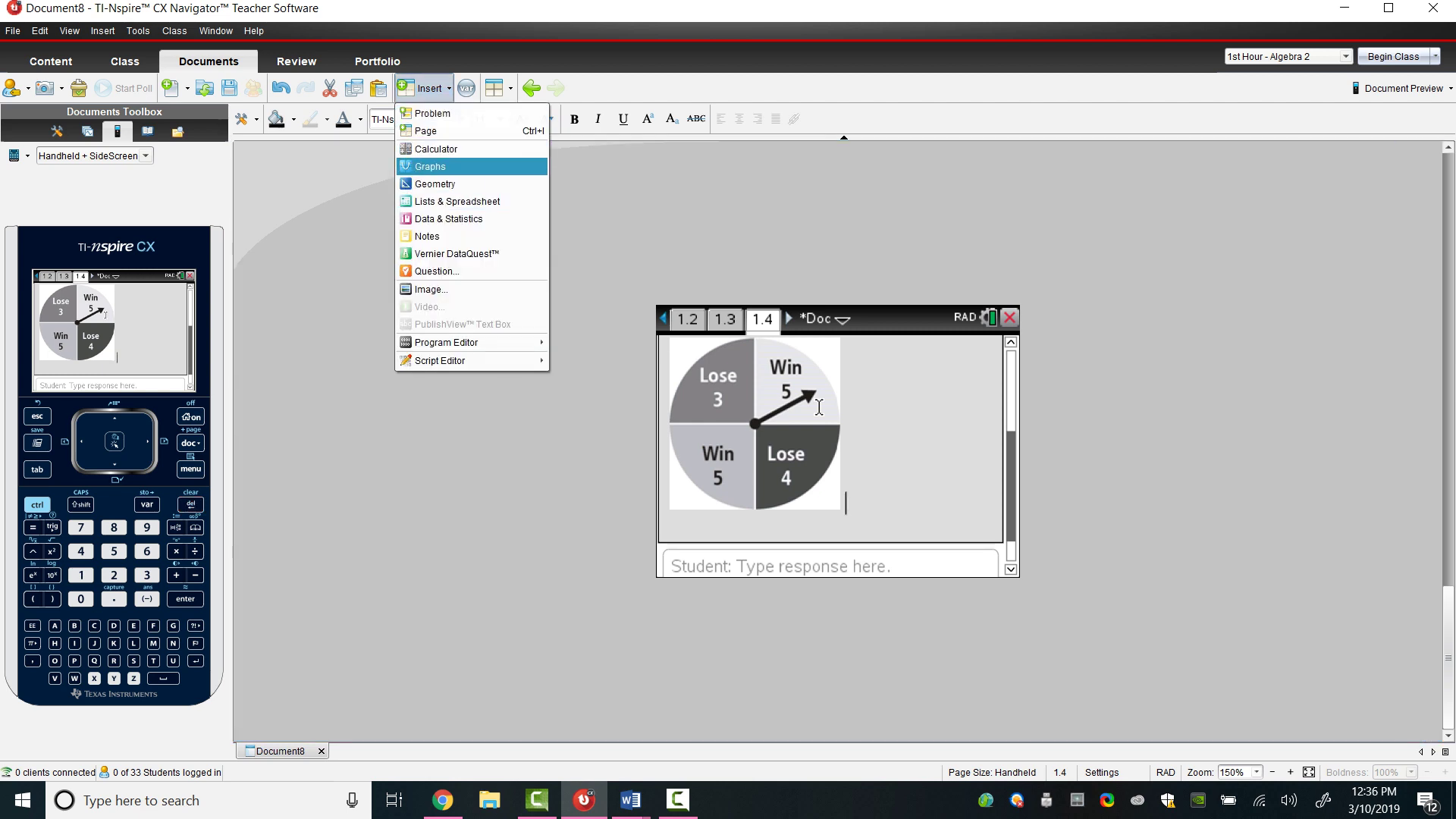
key("Down")
key("Return")
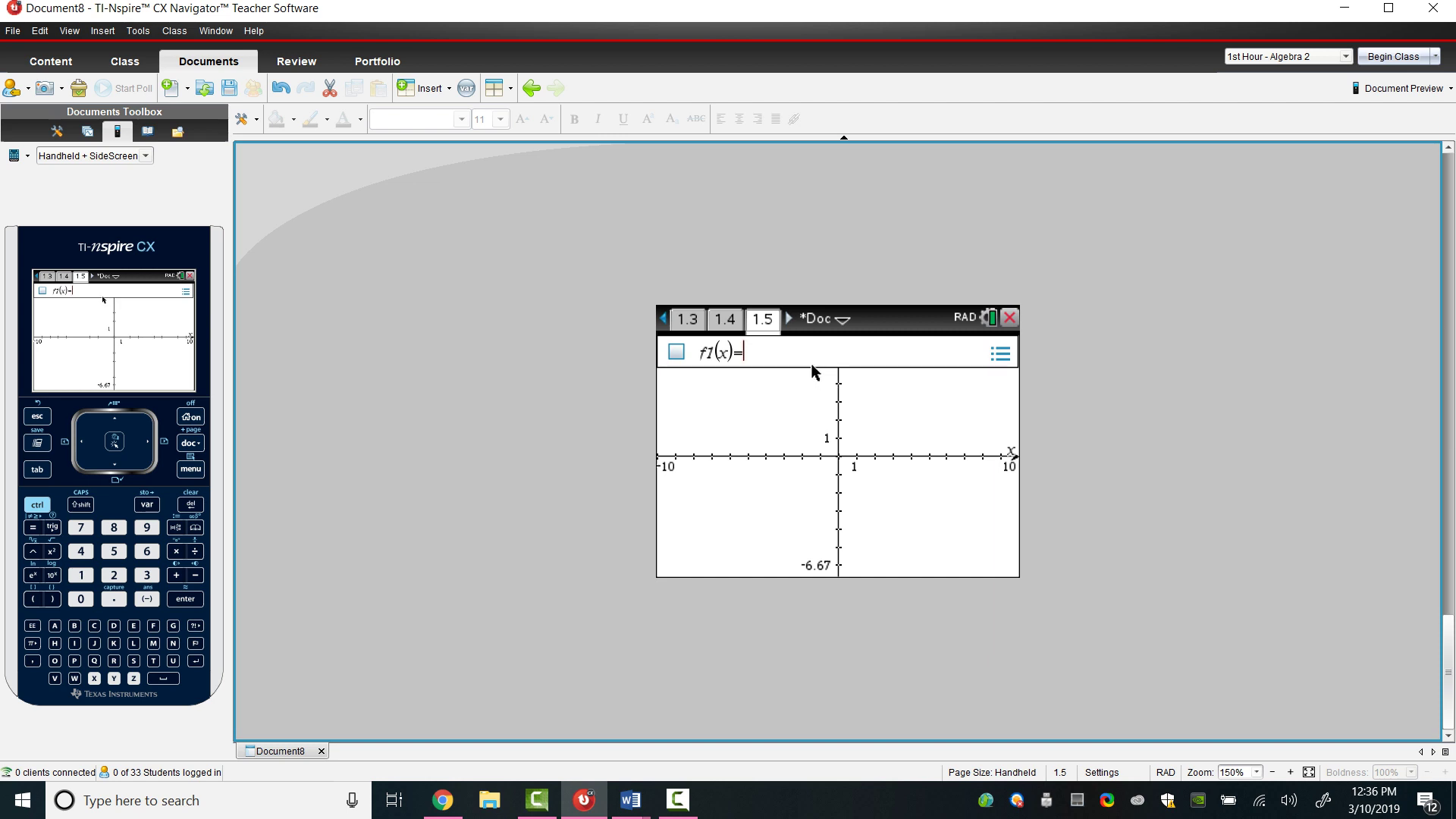
left_click(826, 427)
key("ctrl+o")
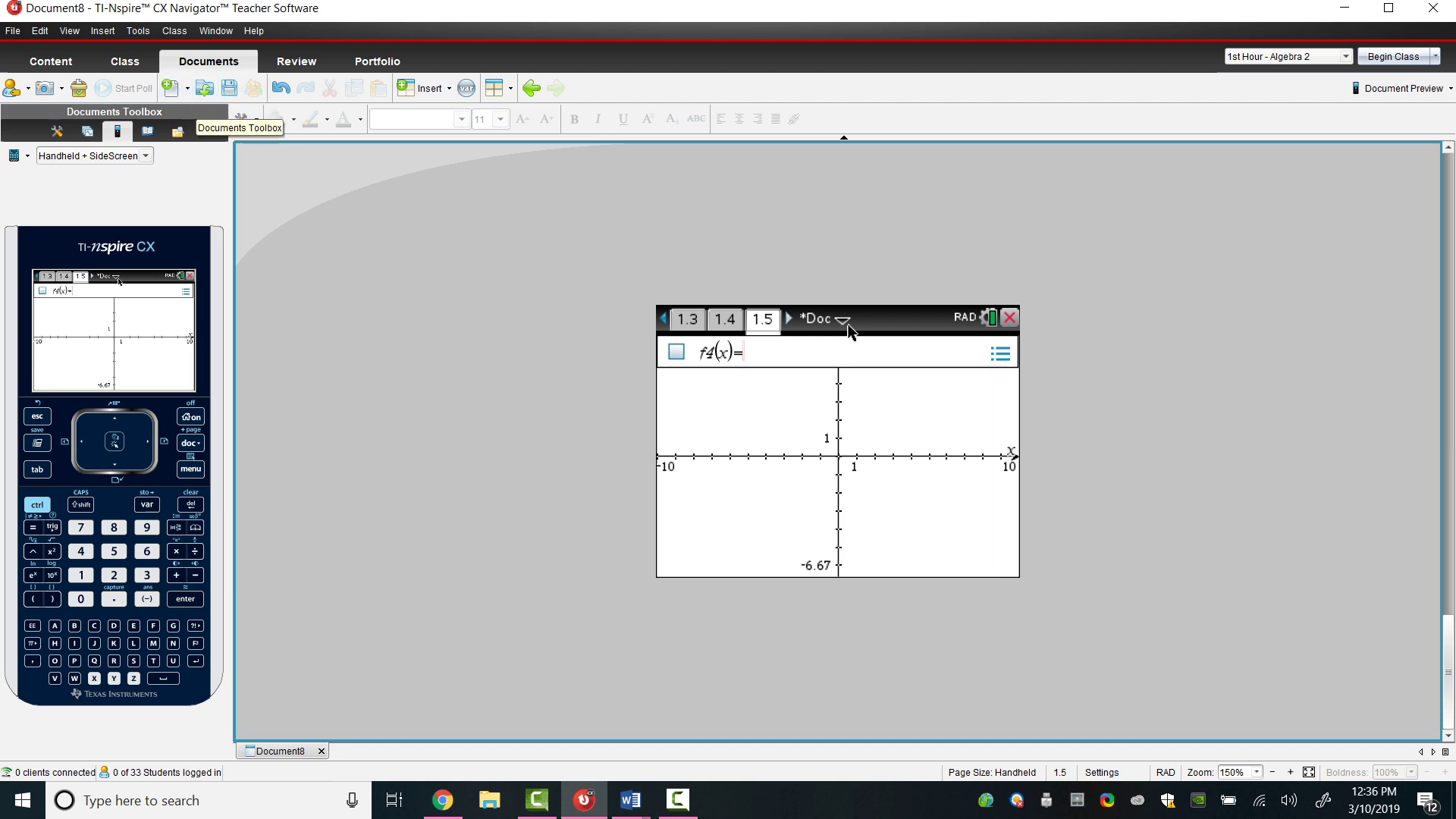
Step: Save the document as "Probability Quiz" in the TI-Nspire CX folder
left_click(229, 88)
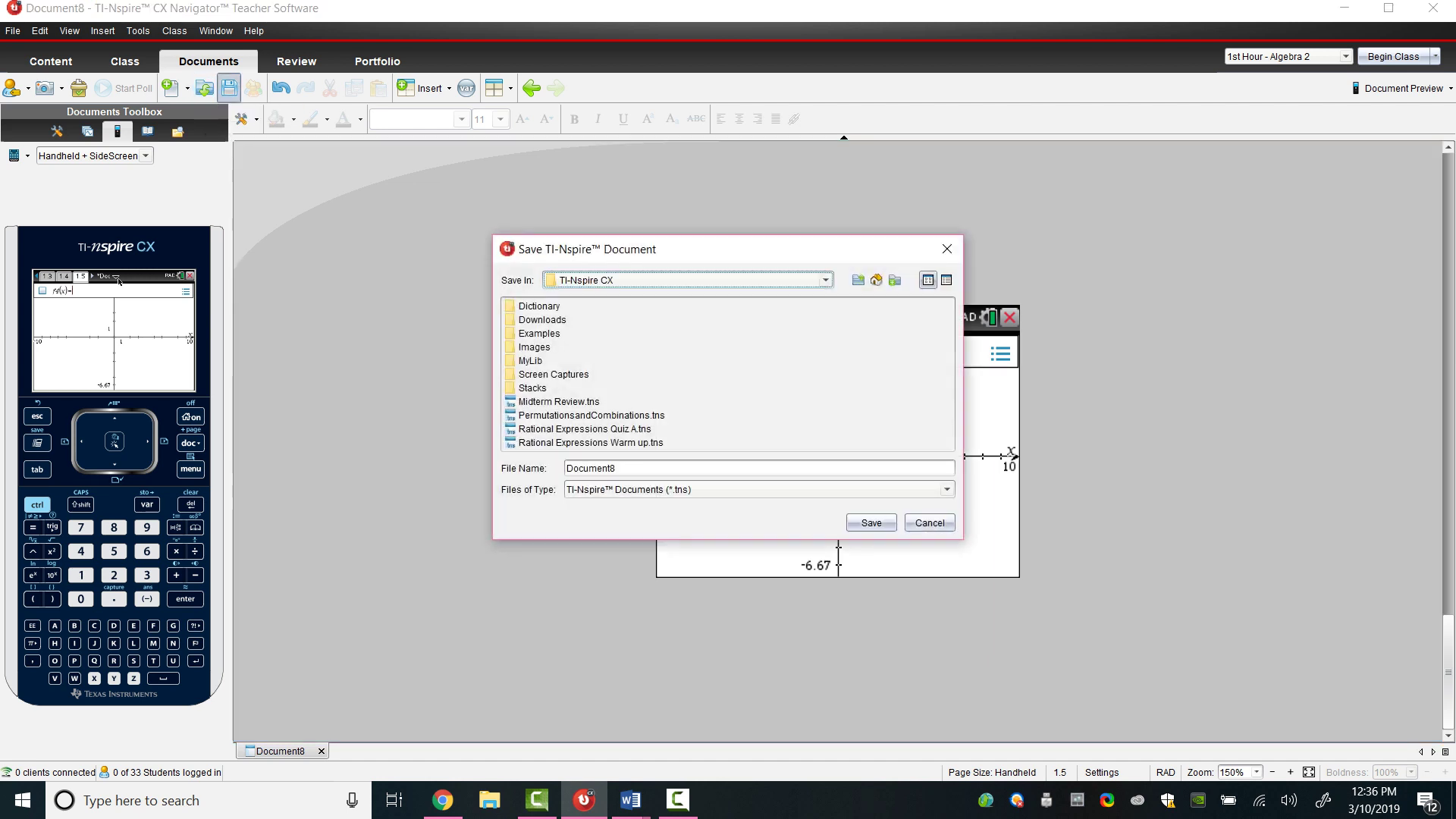
type("Probabili")
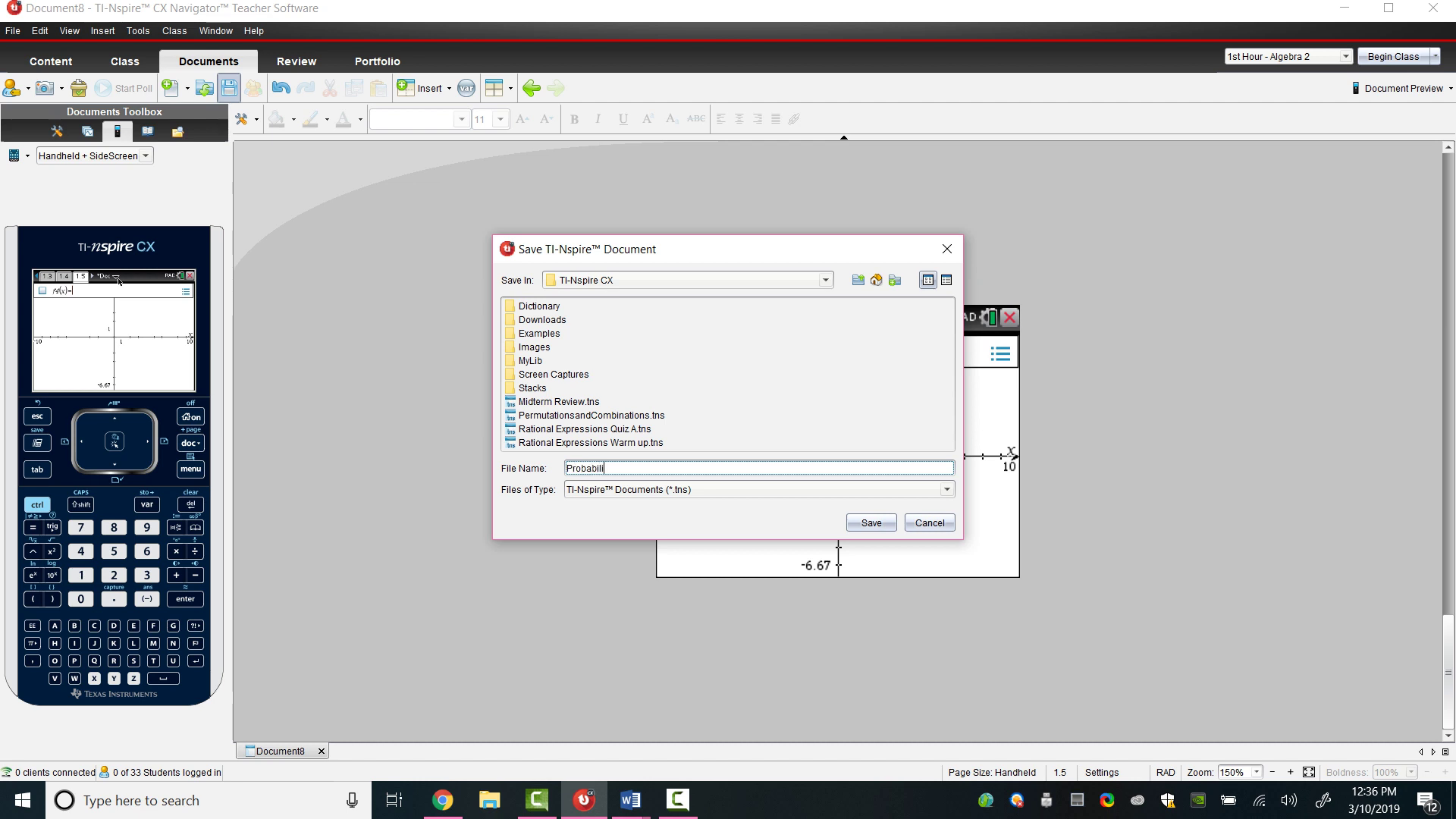
type("ty Quiz")
key("Return")
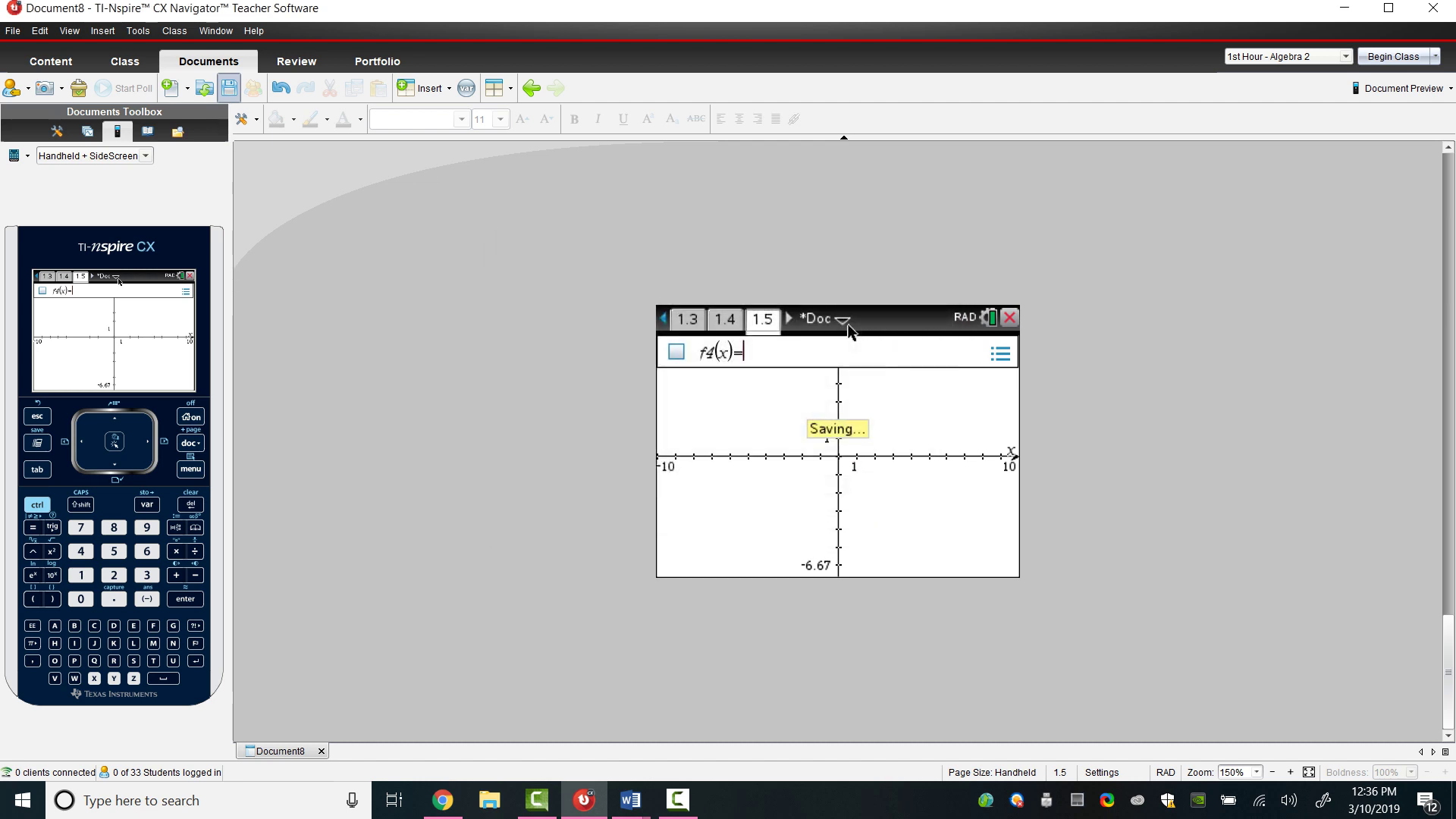